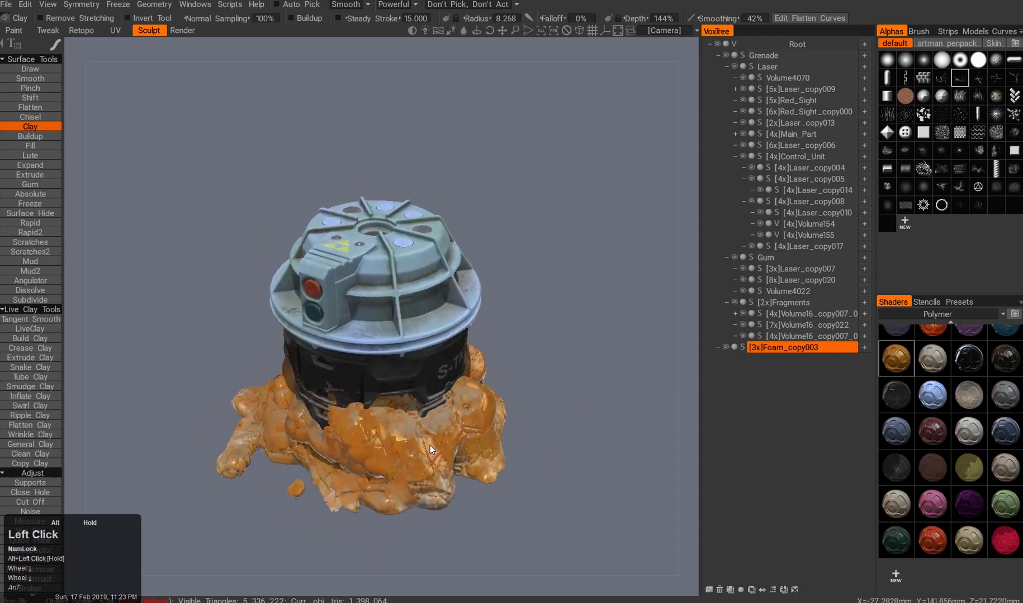
Hide the foam layer to examine the grenade underneath from all sides, and show the foam again.
{"action": "left_click", "coordinate": [727, 347]}
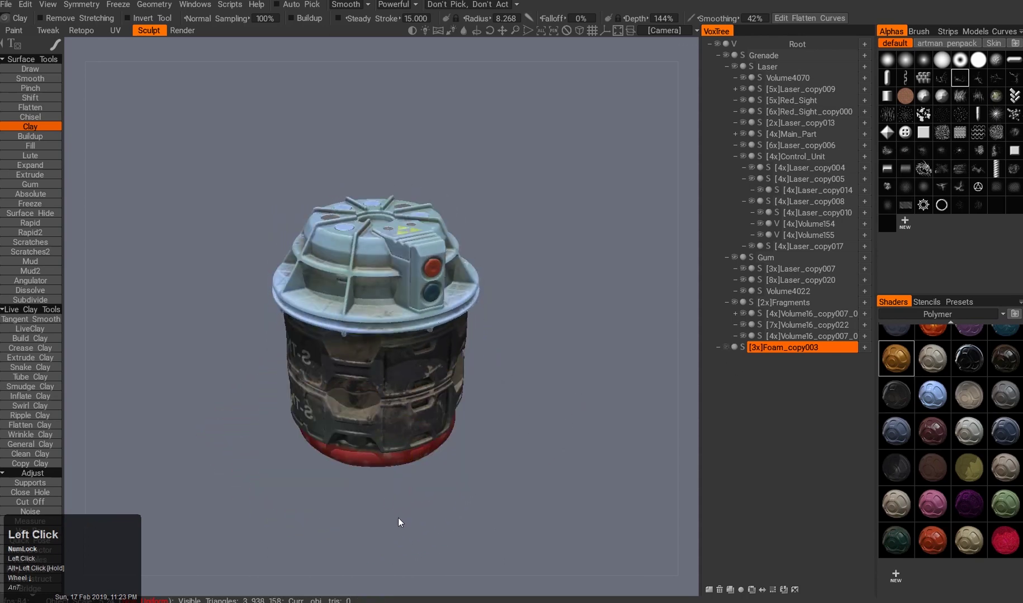
{"action": "left_click_drag", "start_coordinate": [404, 514], "coordinate": [424, 330]}
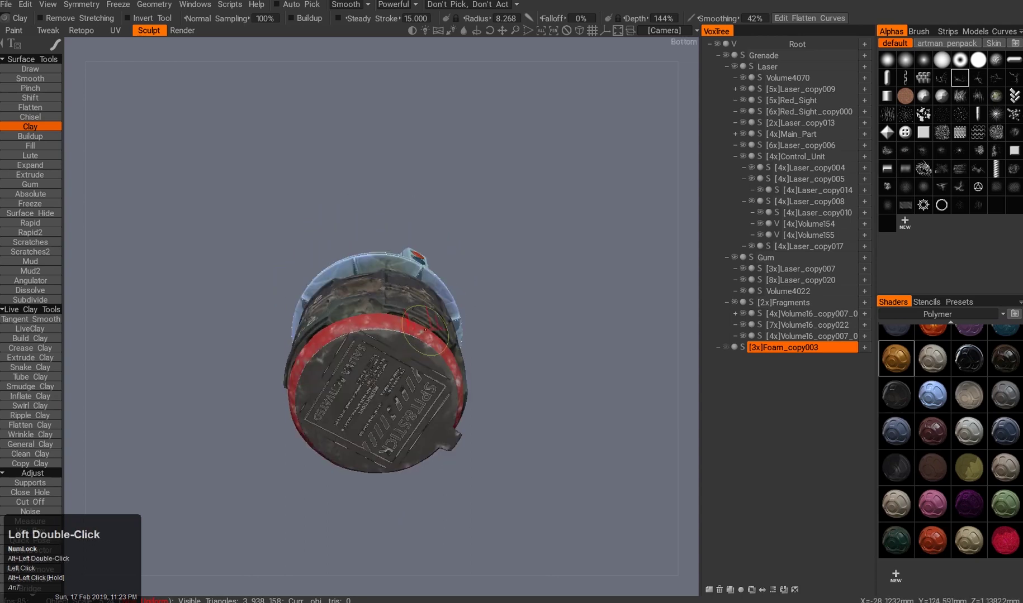
{"action": "left_click", "coordinate": [368, 506]}
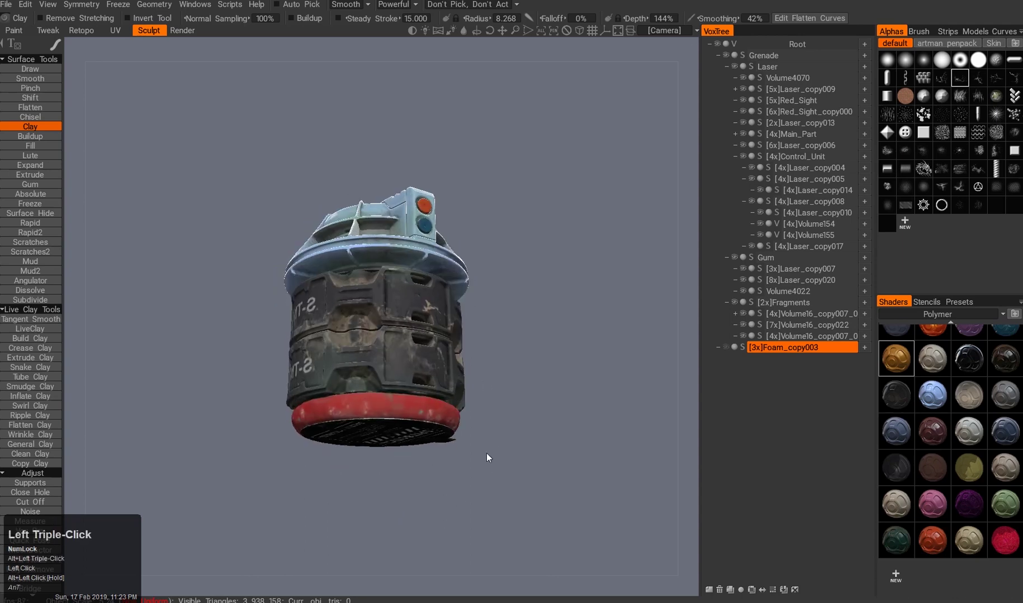
{"action": "left_click_drag", "start_coordinate": [502, 406], "coordinate": [490, 463]}
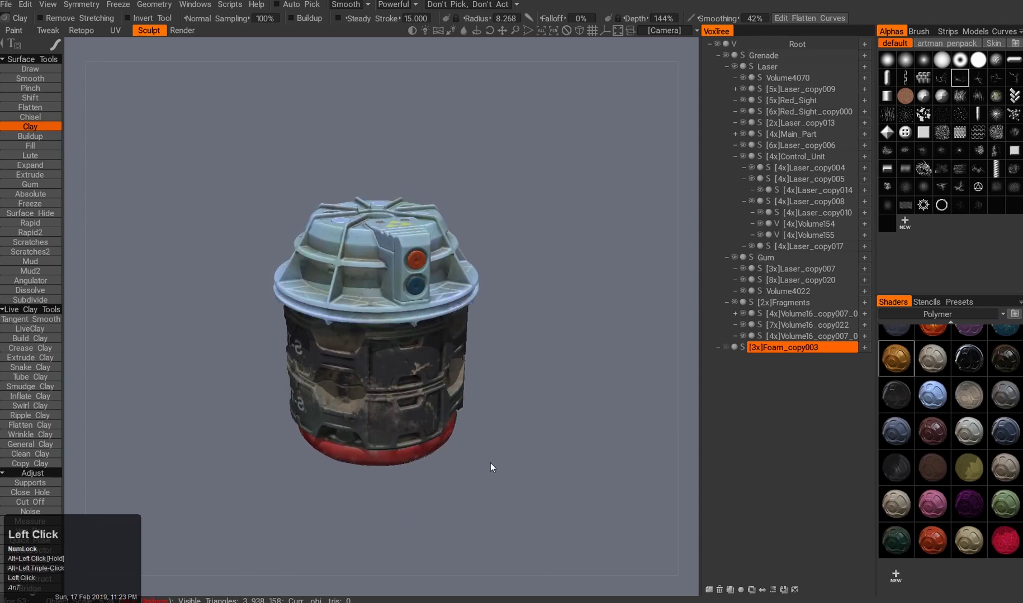
{"action": "left_click", "coordinate": [726, 348]}
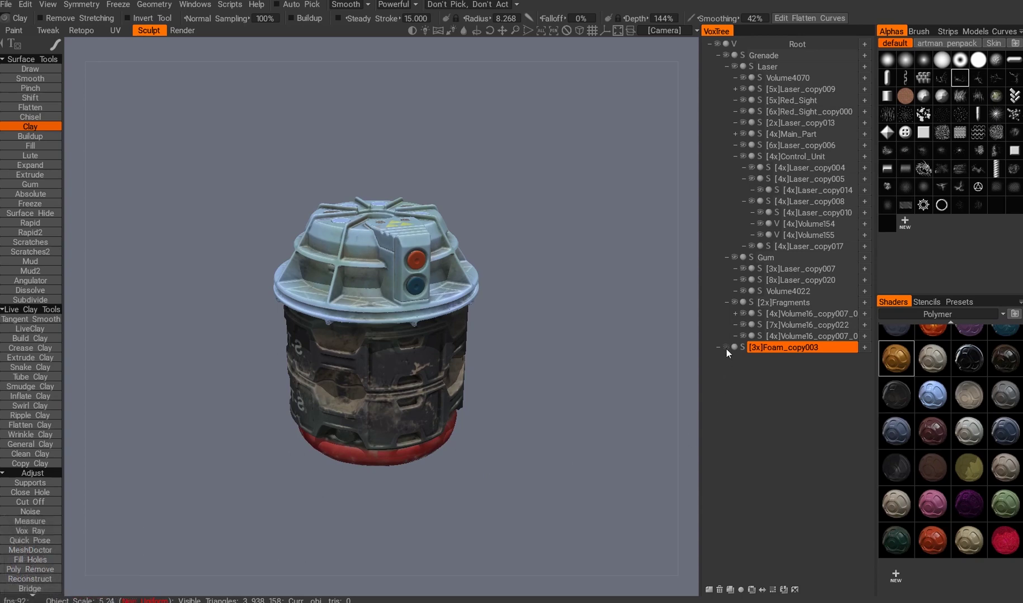
{"action": "left_click_drag", "start_coordinate": [506, 398], "coordinate": [497, 369]}
{"action": "middle_click_drag", "start_coordinate": [497, 369], "coordinate": [501, 347]}
{"action": "left_click_drag", "start_coordinate": [500, 347], "coordinate": [539, 393]}
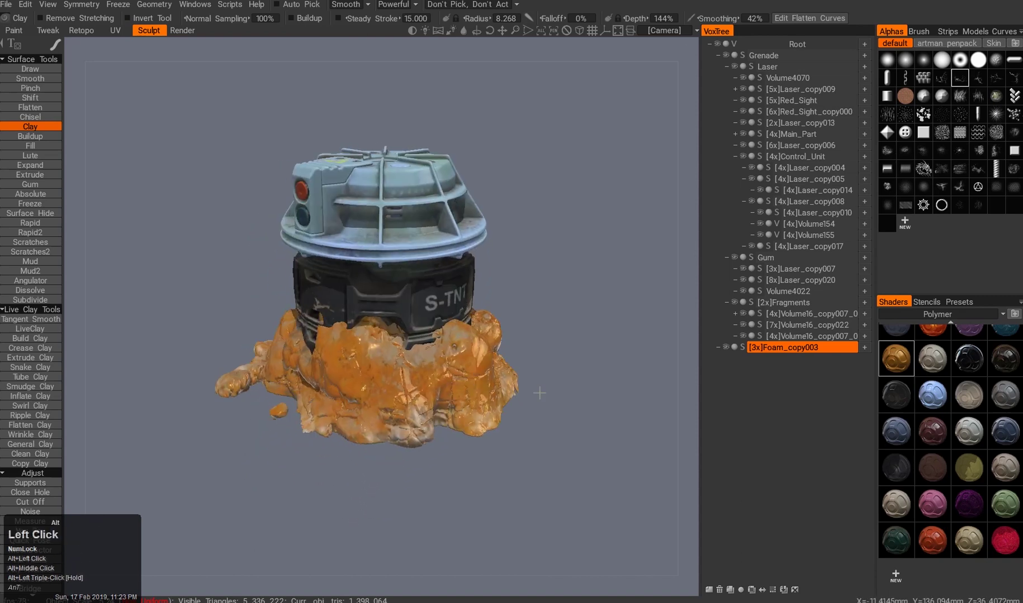
Apply the blue-grey Polymer shader to the foam and examine the grenade from several sides.
{"action": "left_click", "coordinate": [911, 432]}
{"action": "mouse_move", "coordinate": [427, 385]}
{"action": "left_mouse_down", "text": "alt"}
{"action": "mouse_move", "coordinate": [475, 363]}
{"action": "mouse_move", "coordinate": [472, 385]}
{"action": "mouse_move", "coordinate": [497, 384]}
{"action": "left_mouse_up", "text": "alt"}
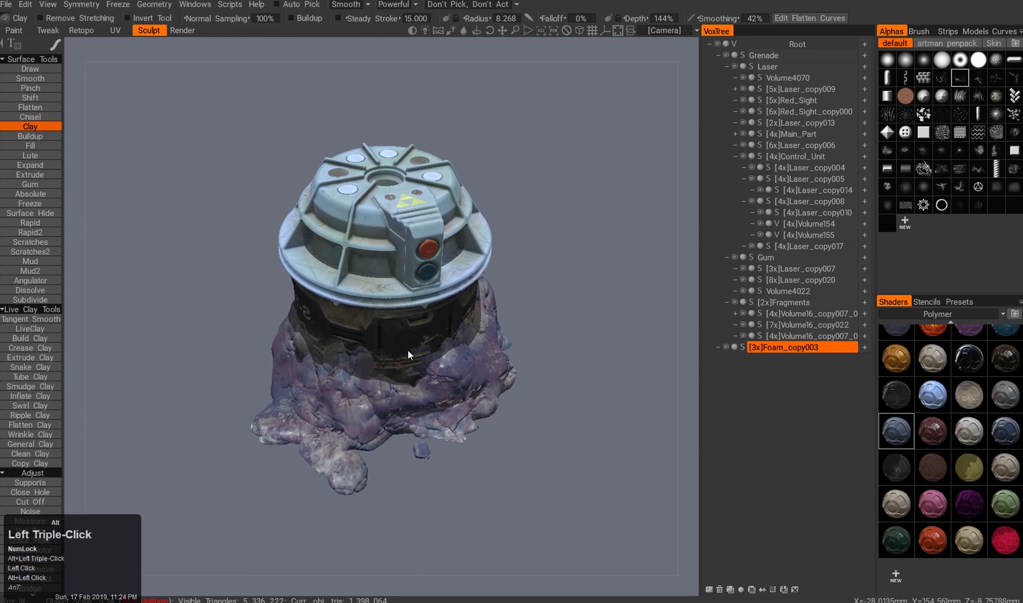
{"action": "left_click_drag", "start_coordinate": [408, 355], "coordinate": [417, 224], "text": "alt"}
{"action": "middle_click_drag", "start_coordinate": [399, 258], "coordinate": [393, 303], "text": "alt"}
{"action": "left_click_drag", "start_coordinate": [393, 303], "coordinate": [444, 247], "text": "alt"}
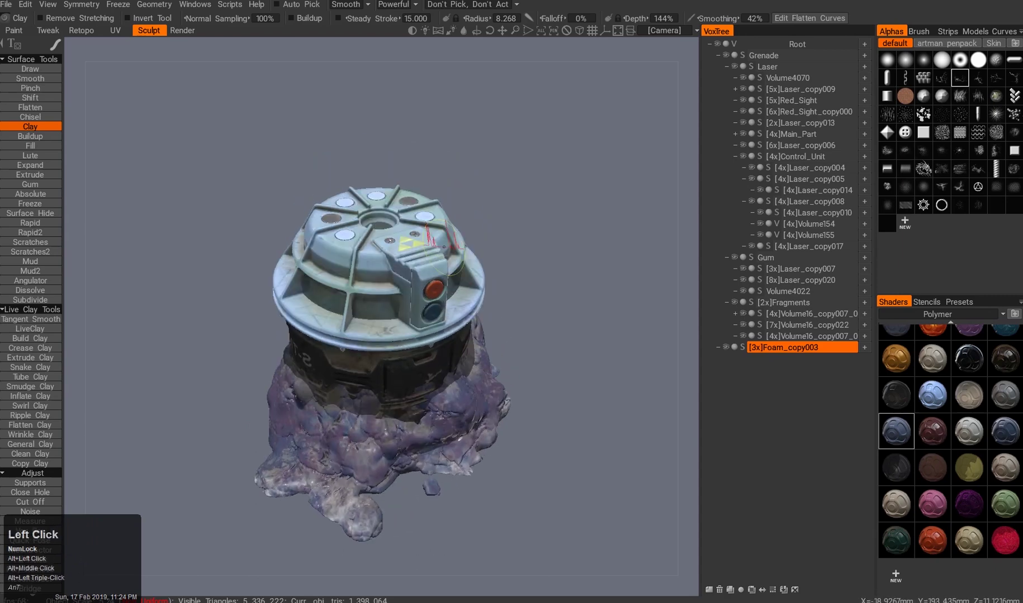
{"action": "middle_click_drag", "start_coordinate": [393, 380], "coordinate": [401, 361], "text": "alt"}
{"action": "left_click_drag", "start_coordinate": [401, 361], "coordinate": [447, 390], "text": "alt"}
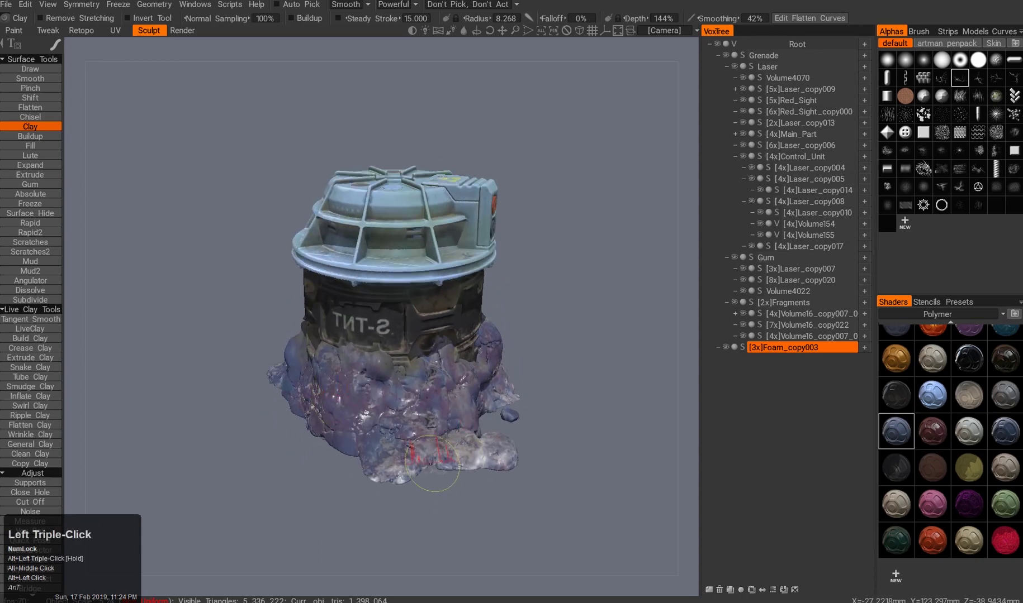
{"action": "left_click_drag", "start_coordinate": [512, 378], "coordinate": [520, 553], "text": "alt"}
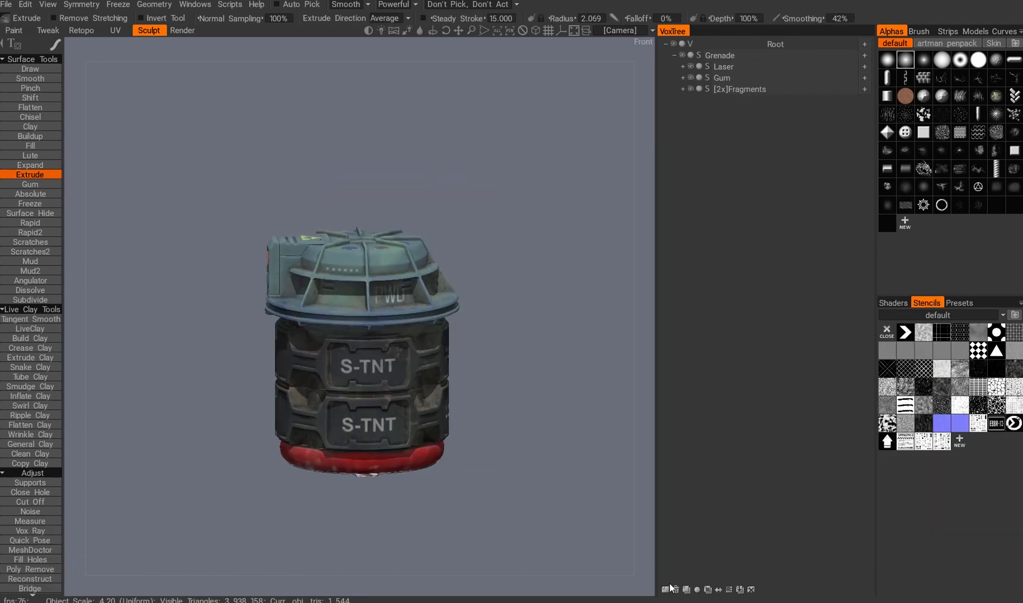
Add an empty root-level volume beside the Grenade group and set it to voxel mode.
{"action": "left_click", "coordinate": [672, 587]}
{"action": "left_click", "coordinate": [731, 56]}
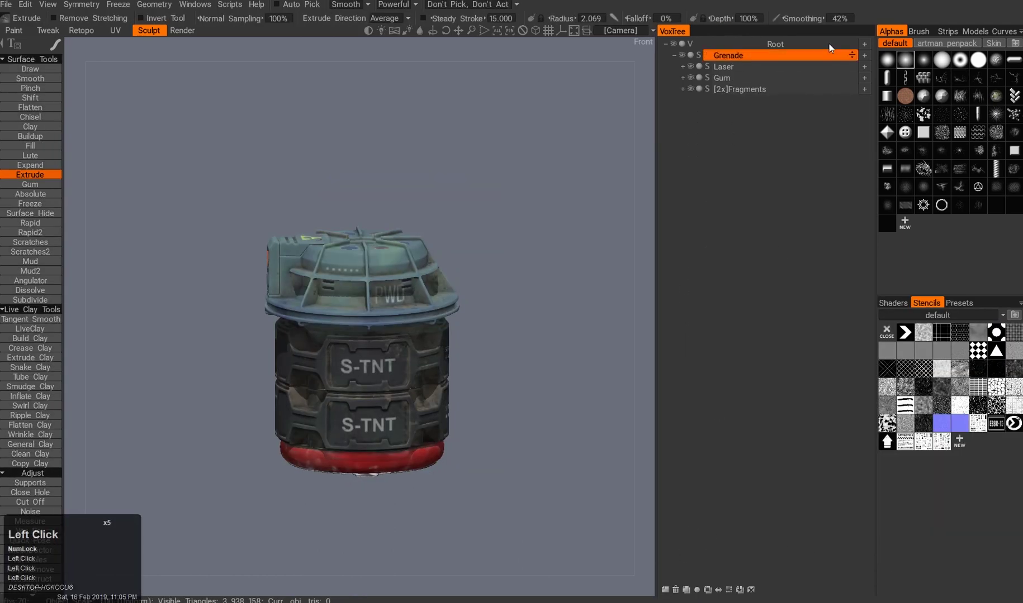
{"action": "left_click_drag", "start_coordinate": [443, 321], "coordinate": [503, 330], "text": "alt"}
{"action": "left_click", "coordinate": [698, 101]}
{"action": "left_click", "coordinate": [281, 344]}
{"action": "right_click_drag", "start_coordinate": [280, 349], "coordinate": [274, 377], "text": "alt"}
{"action": "scroll", "coordinate": [56, 490], "scroll_direction": "down", "scroll_amount": 5}
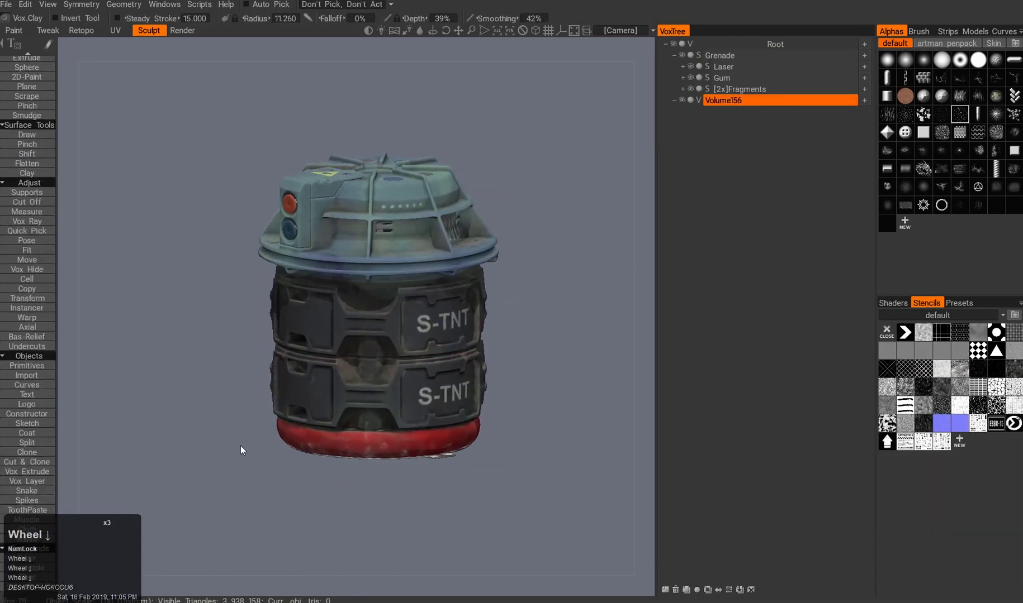
Lay the first ToothPaste strokes of foam around the base of the grenade.
{"action": "left_click_drag", "start_coordinate": [423, 414], "coordinate": [436, 381], "text": "alt"}
{"action": "right_click_drag", "start_coordinate": [436, 381], "coordinate": [392, 229]}
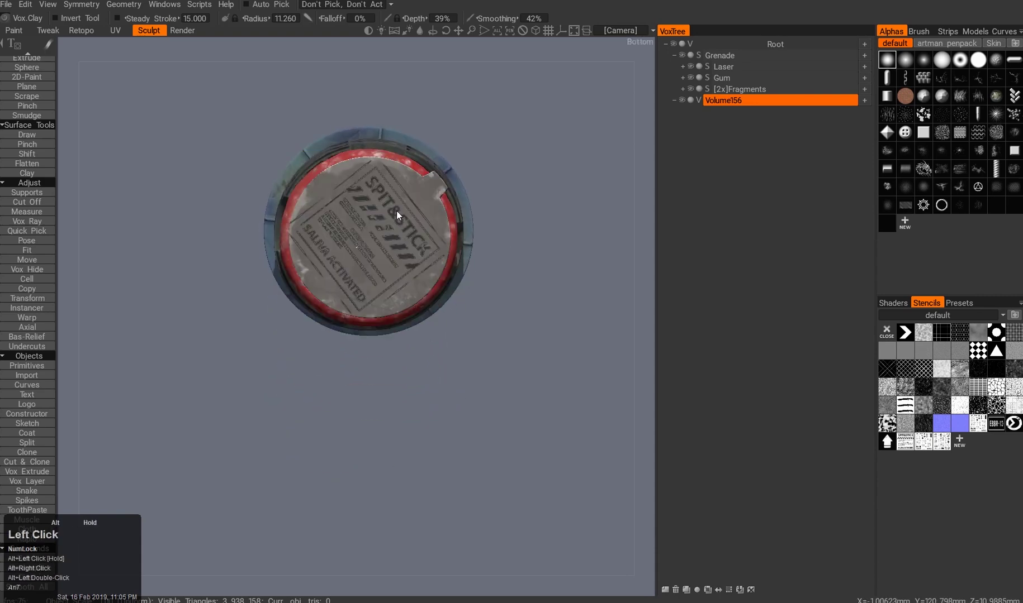
{"action": "left_click_drag", "start_coordinate": [393, 228], "coordinate": [381, 308]}
{"action": "key", "text": "KP_2"}
{"action": "left_click_drag", "start_coordinate": [469, 379], "coordinate": [424, 425], "text": "alt"}
{"action": "scroll", "coordinate": [62, 436], "scroll_direction": "down", "scroll_amount": 4}
{"action": "left_click_drag", "start_coordinate": [362, 454], "coordinate": [404, 413], "text": "alt"}
{"action": "left_click_drag", "start_coordinate": [305, 416], "coordinate": [519, 417]}
{"action": "left_click_drag", "start_coordinate": [302, 412], "coordinate": [466, 413]}
{"action": "left_click_drag", "start_coordinate": [185, 416], "coordinate": [222, 464], "text": "alt"}
{"action": "left_click_drag", "start_coordinate": [484, 458], "coordinate": [517, 416], "text": "alt"}
{"action": "left_click_drag", "start_coordinate": [417, 411], "coordinate": [537, 415]}
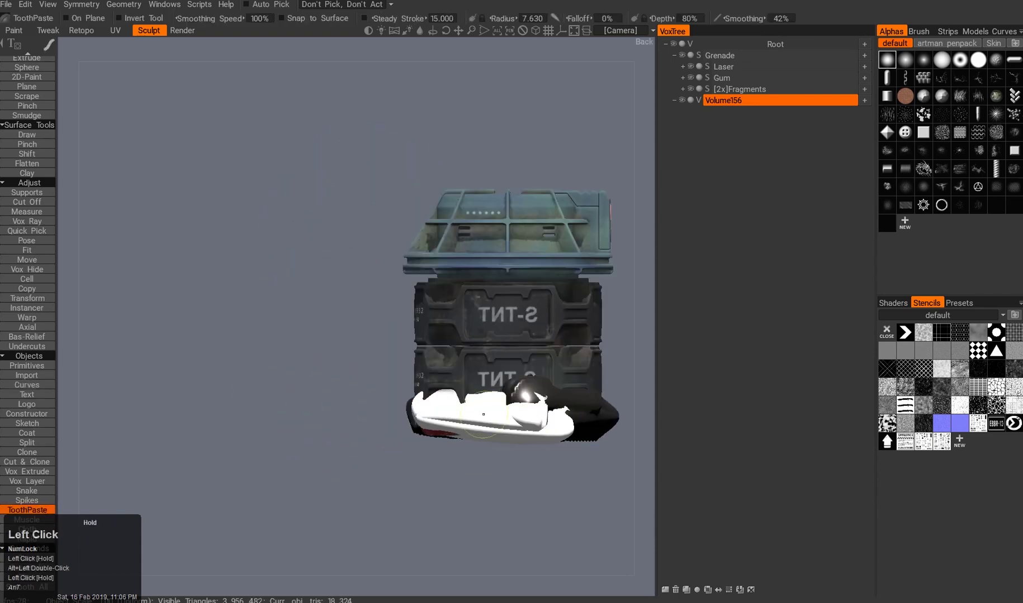
Try the Spikes brush on the foam at the grenade's base.
{"action": "left_click", "coordinate": [41, 502]}
{"action": "mouse_move", "coordinate": [410, 428]}
{"action": "left_mouse_down", "text": "alt"}
{"action": "mouse_move", "coordinate": [456, 455]}
{"action": "mouse_move", "coordinate": [607, 402]}
{"action": "left_mouse_up", "text": "alt"}
{"action": "left_click_drag", "start_coordinate": [441, 430], "coordinate": [511, 430], "text": "alt"}
{"action": "key", "text": "ctrl+z"}
Wrap further ToothPaste strokes around the other sides of the grenade's lower body to thicken the foam ring.
{"action": "left_click", "coordinate": [33, 511]}
{"action": "left_click_drag", "start_coordinate": [455, 389], "coordinate": [569, 388]}
{"action": "mouse_move", "coordinate": [341, 389]}
{"action": "left_mouse_down", "text": "alt"}
{"action": "mouse_move", "coordinate": [447, 387]}
{"action": "mouse_move", "coordinate": [330, 385]}
{"action": "left_mouse_up", "text": "alt"}
{"action": "mouse_move", "coordinate": [330, 386]}
{"action": "left_mouse_down", "text": "alt"}
{"action": "mouse_move", "coordinate": [378, 422]}
{"action": "mouse_move", "coordinate": [330, 402]}
{"action": "left_mouse_up", "text": "alt"}
{"action": "left_click_drag", "start_coordinate": [368, 385], "coordinate": [473, 379], "text": "alt"}
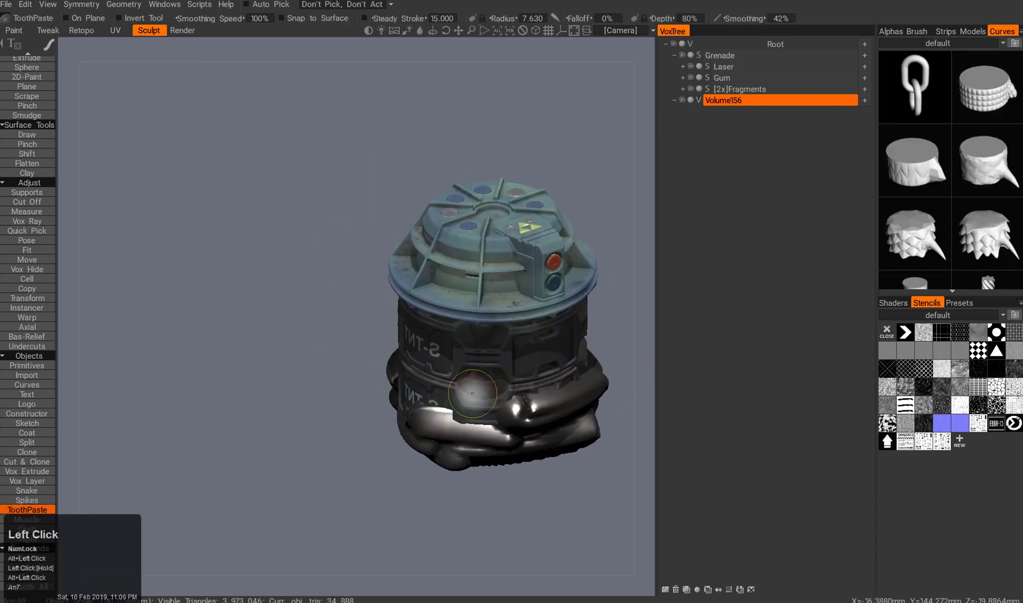
{"action": "left_click_drag", "start_coordinate": [472, 428], "coordinate": [400, 389]}
{"action": "left_click_drag", "start_coordinate": [399, 377], "coordinate": [439, 363], "text": "alt"}
{"action": "key", "text": "ctrl+shift+s"}
Pile additional ToothPaste strokes over the foam ring up to the upper S-TNT plate.
{"action": "middle_click_drag", "start_coordinate": [440, 362], "coordinate": [429, 335], "text": "alt"}
{"action": "left_click_drag", "start_coordinate": [429, 335], "coordinate": [402, 380], "text": "alt"}
{"action": "left_click_drag", "start_coordinate": [433, 327], "coordinate": [539, 343]}
{"action": "left_click_drag", "start_coordinate": [539, 344], "coordinate": [475, 301], "text": "alt"}
{"action": "middle_click_drag", "start_coordinate": [358, 301], "coordinate": [413, 318], "text": "alt"}
{"action": "left_click_drag", "start_coordinate": [336, 312], "coordinate": [402, 358], "text": "alt"}
{"action": "mouse_move", "coordinate": [342, 352]}
{"action": "left_mouse_down"}
{"action": "mouse_move", "coordinate": [481, 360]}
{"action": "mouse_move", "coordinate": [410, 198]}
{"action": "mouse_move", "coordinate": [347, 263]}
{"action": "mouse_move", "coordinate": [464, 268]}
{"action": "mouse_move", "coordinate": [327, 364]}
{"action": "mouse_move", "coordinate": [386, 335]}
{"action": "left_mouse_up"}
{"action": "left_click_drag", "start_coordinate": [313, 341], "coordinate": [424, 335]}
{"action": "mouse_move", "coordinate": [425, 335]}
{"action": "left_mouse_down", "text": "alt"}
{"action": "mouse_move", "coordinate": [392, 324]}
{"action": "mouse_move", "coordinate": [419, 332]}
{"action": "left_mouse_up", "text": "alt"}
Reduce the brush radius to about 3.9 and add thinner ToothPaste strands over the foam.
{"action": "key", "text": "]"}
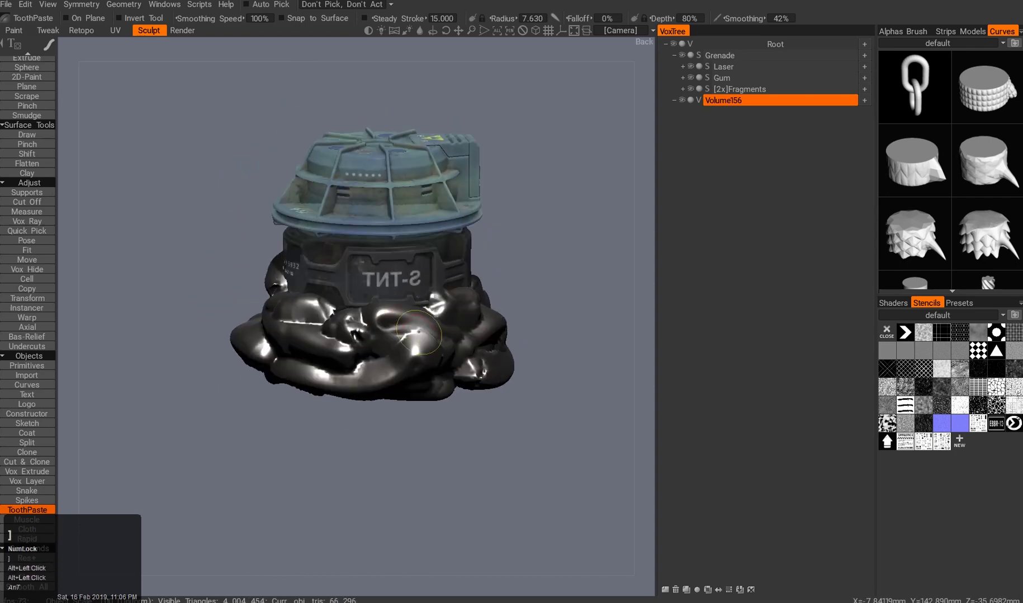
{"action": "mouse_move", "coordinate": [322, 315]}
{"action": "left_mouse_down", "text": "ctrl"}
{"action": "mouse_move", "coordinate": [284, 390]}
{"action": "mouse_move", "coordinate": [323, 423]}
{"action": "left_mouse_up", "text": "ctrl"}
{"action": "left_click", "coordinate": [323, 423]}
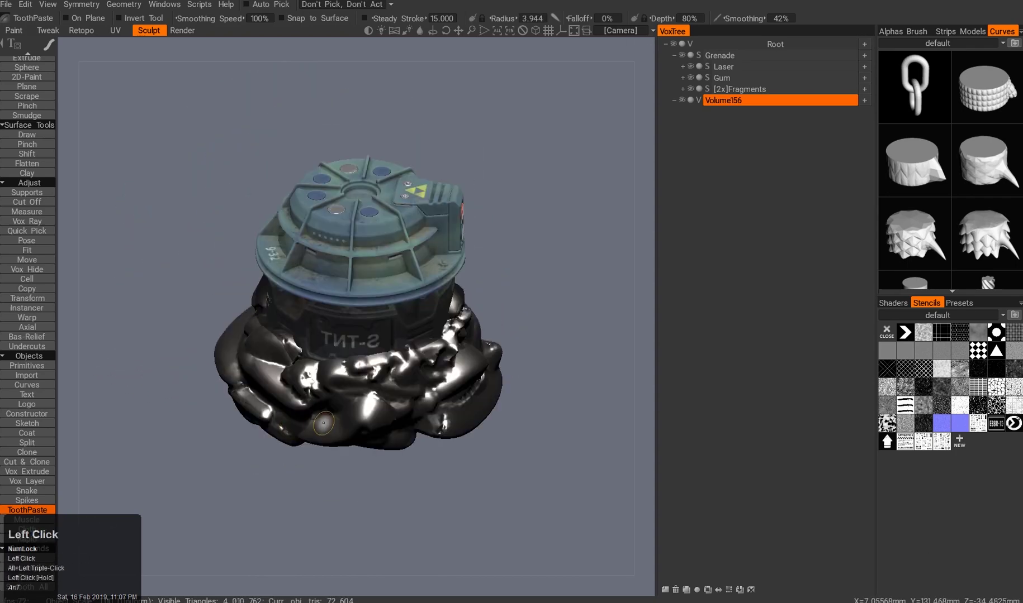
{"action": "mouse_move", "coordinate": [339, 337]}
{"action": "left_mouse_down", "text": "alt"}
{"action": "mouse_move", "coordinate": [321, 391]}
{"action": "mouse_move", "coordinate": [335, 347]}
{"action": "left_mouse_up", "text": "alt"}
{"action": "mouse_move", "coordinate": [336, 346]}
{"action": "left_mouse_down"}
{"action": "mouse_move", "coordinate": [364, 352]}
{"action": "mouse_move", "coordinate": [347, 369]}
{"action": "left_mouse_up"}
Trim the underside of the foam flat with Cut Off and reshape its sides with a large Move brush.
{"action": "middle_click_drag", "start_coordinate": [346, 368], "coordinate": [349, 338], "text": "alt"}
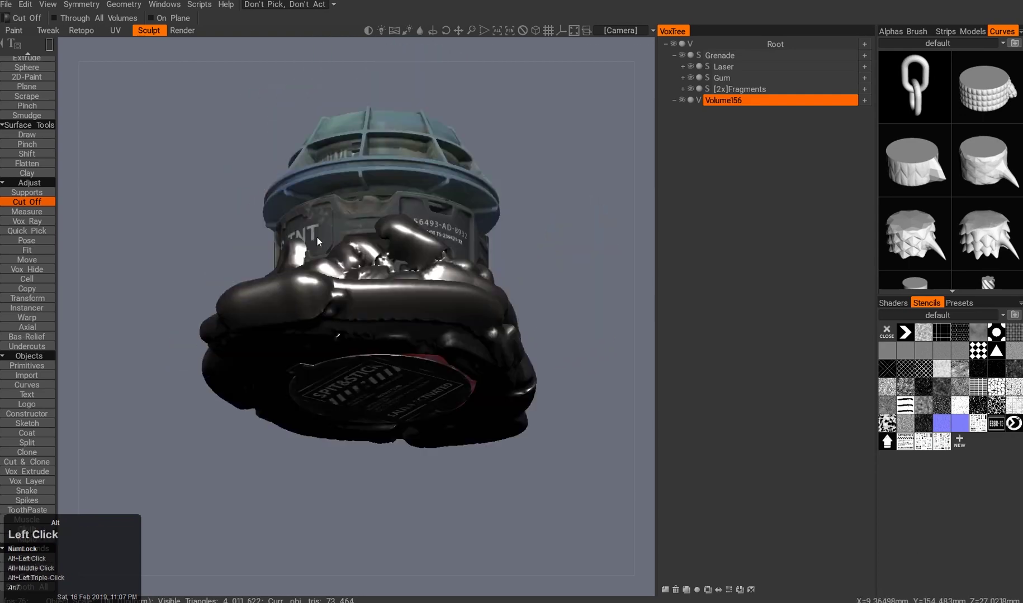
{"action": "left_click_drag", "start_coordinate": [317, 242], "coordinate": [467, 279], "text": "alt"}
{"action": "key", "text": "m"}
{"action": "left_click_drag", "start_coordinate": [502, 224], "coordinate": [426, 382], "text": "alt"}
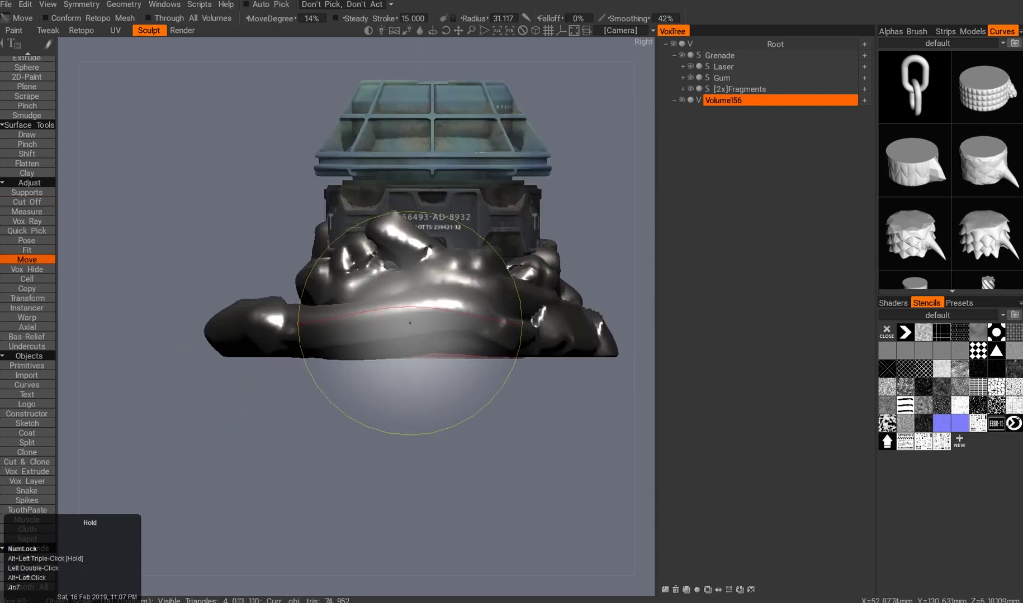
{"action": "left_click_drag", "start_coordinate": [400, 343], "coordinate": [391, 313], "text": "alt"}
{"action": "middle_click_drag", "start_coordinate": [392, 313], "coordinate": [353, 331], "text": "alt"}
Fill the gaps and creases between the foam strands with the Fill brush and trim the excess with Cut Off.
{"action": "key", "text": "ctrl+f"}
{"action": "left_click_drag", "start_coordinate": [386, 343], "coordinate": [384, 367], "text": "alt"}
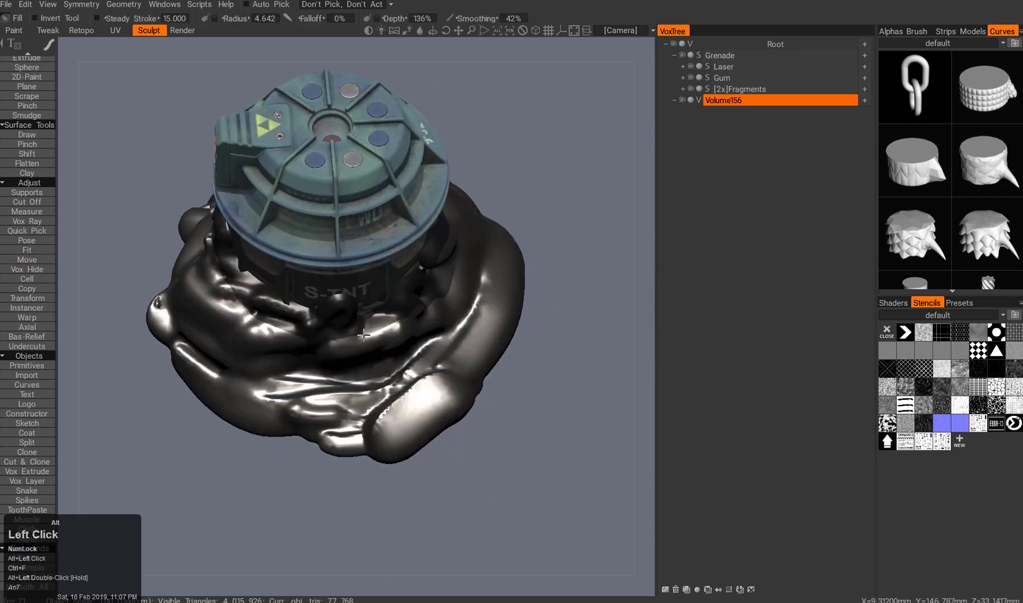
{"action": "mouse_move", "coordinate": [331, 346]}
{"action": "left_mouse_down", "text": "alt"}
{"action": "mouse_move", "coordinate": [417, 366]}
{"action": "mouse_move", "coordinate": [433, 386]}
{"action": "left_mouse_up", "text": "alt"}
{"action": "middle_click_drag", "start_coordinate": [433, 386], "coordinate": [386, 380], "text": "alt"}
{"action": "mouse_move", "coordinate": [411, 398]}
{"action": "left_mouse_down"}
{"action": "mouse_move", "coordinate": [480, 378]}
{"action": "mouse_move", "coordinate": [525, 384]}
{"action": "left_mouse_up"}
{"action": "left_click_drag", "start_coordinate": [357, 347], "coordinate": [316, 326], "text": "alt"}
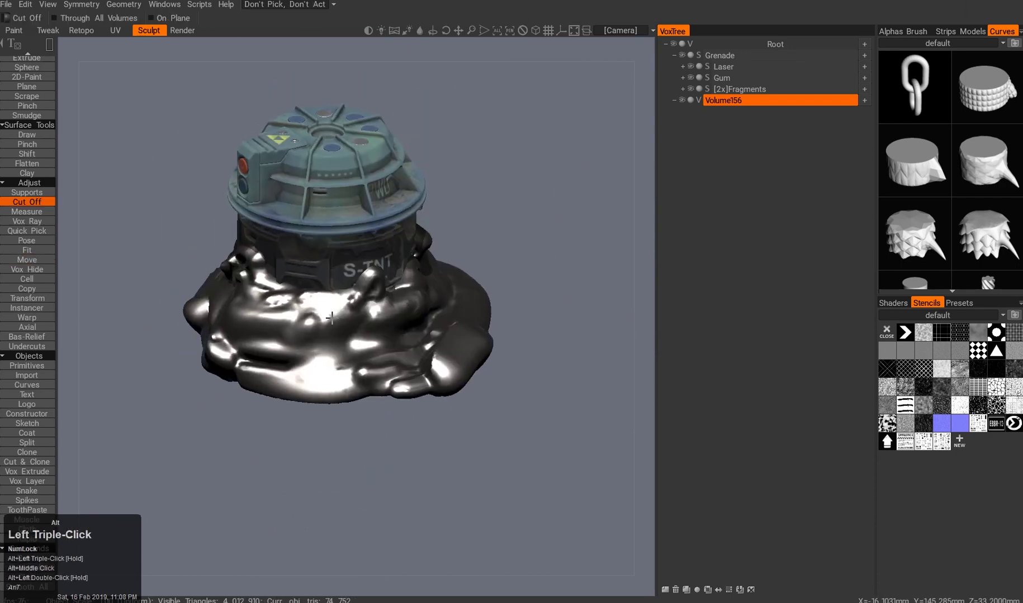
Widen the foam base and smoothly flare its sides outwards with the Move brush.
{"action": "left_click_drag", "start_coordinate": [415, 336], "coordinate": [346, 329], "text": "alt"}
{"action": "right_click_drag", "start_coordinate": [347, 329], "coordinate": [385, 302], "text": "alt"}
{"action": "key", "text": "m"}
{"action": "left_click_drag", "start_coordinate": [385, 301], "coordinate": [358, 268], "text": "alt"}
{"action": "right_click_drag", "start_coordinate": [358, 268], "coordinate": [375, 268]}
{"action": "mouse_move", "coordinate": [369, 268]}
{"action": "left_mouse_down"}
{"action": "mouse_move", "coordinate": [384, 218]}
{"action": "mouse_move", "coordinate": [414, 263]}
{"action": "left_mouse_up"}
{"action": "mouse_move", "coordinate": [419, 246]}
{"action": "left_mouse_down"}
{"action": "mouse_move", "coordinate": [425, 208]}
{"action": "mouse_move", "coordinate": [331, 294]}
{"action": "mouse_move", "coordinate": [447, 279]}
{"action": "left_mouse_up"}
{"action": "right_click_drag", "start_coordinate": [447, 279], "coordinate": [475, 285], "text": "alt"}
{"action": "left_click_drag", "start_coordinate": [478, 283], "coordinate": [484, 234]}
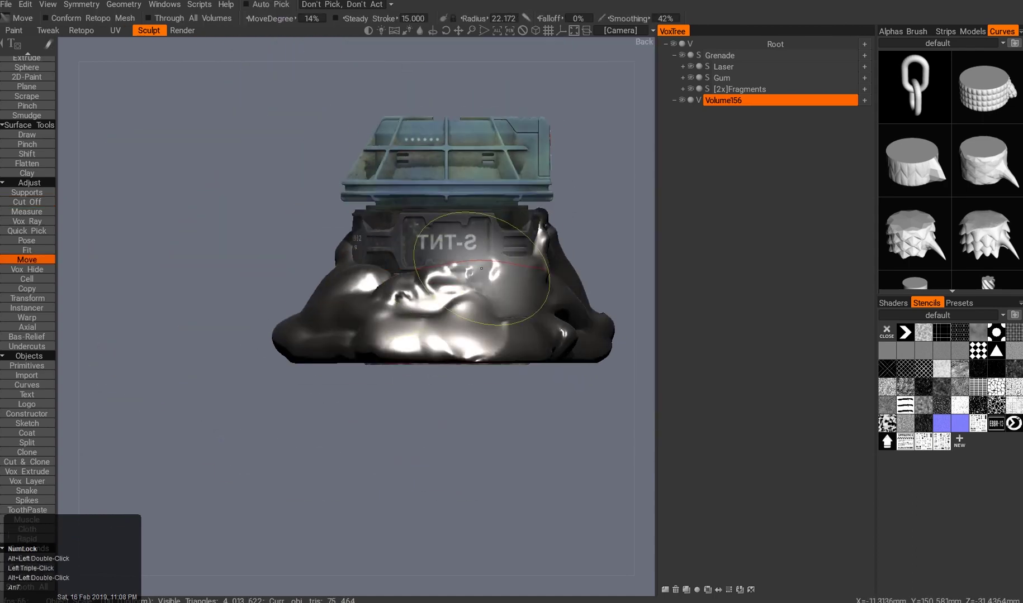
{"action": "left_click_drag", "start_coordinate": [433, 312], "coordinate": [412, 329], "text": "alt"}
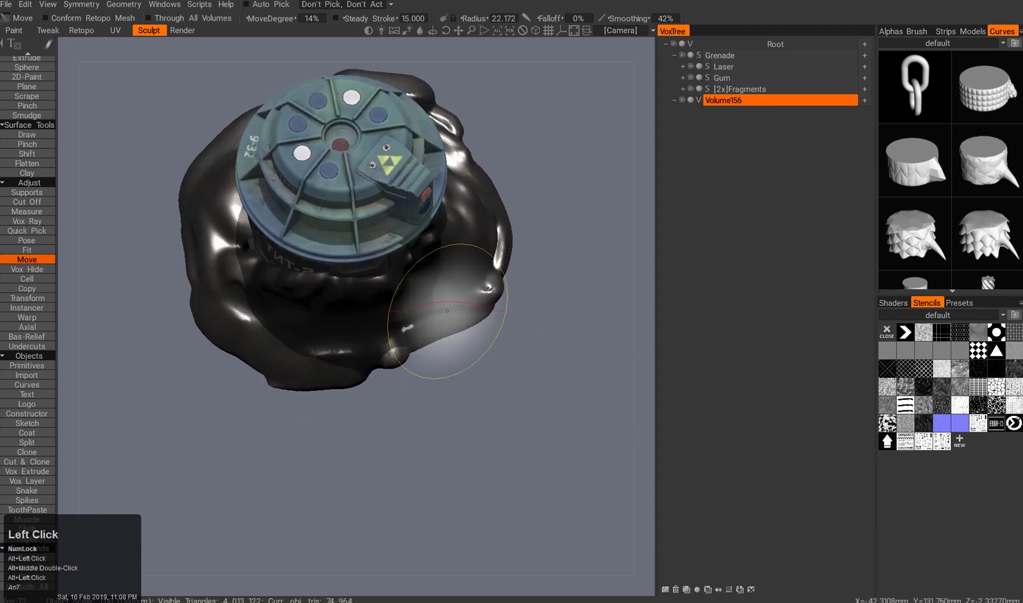
Pull a peak of foam up over the S-TNT plate on the back with the Move brush.
{"action": "left_click_drag", "start_coordinate": [549, 200], "coordinate": [525, 246], "text": "alt"}
{"action": "mouse_move", "coordinate": [372, 151]}
{"action": "middle_mouse_down", "text": "alt"}
{"action": "mouse_move", "coordinate": [376, 208]}
{"action": "mouse_move", "coordinate": [447, 263]}
{"action": "middle_mouse_up", "text": "alt"}
{"action": "left_click_drag", "start_coordinate": [335, 269], "coordinate": [315, 315], "text": "alt"}
{"action": "mouse_move", "coordinate": [358, 185]}
{"action": "left_mouse_down"}
{"action": "mouse_move", "coordinate": [340, 148]}
{"action": "mouse_move", "coordinate": [375, 235]}
{"action": "left_mouse_up"}
{"action": "middle_click_drag", "start_coordinate": [384, 247], "coordinate": [352, 208], "text": "alt"}
{"action": "left_click_drag", "start_coordinate": [351, 208], "coordinate": [369, 282], "text": "alt"}
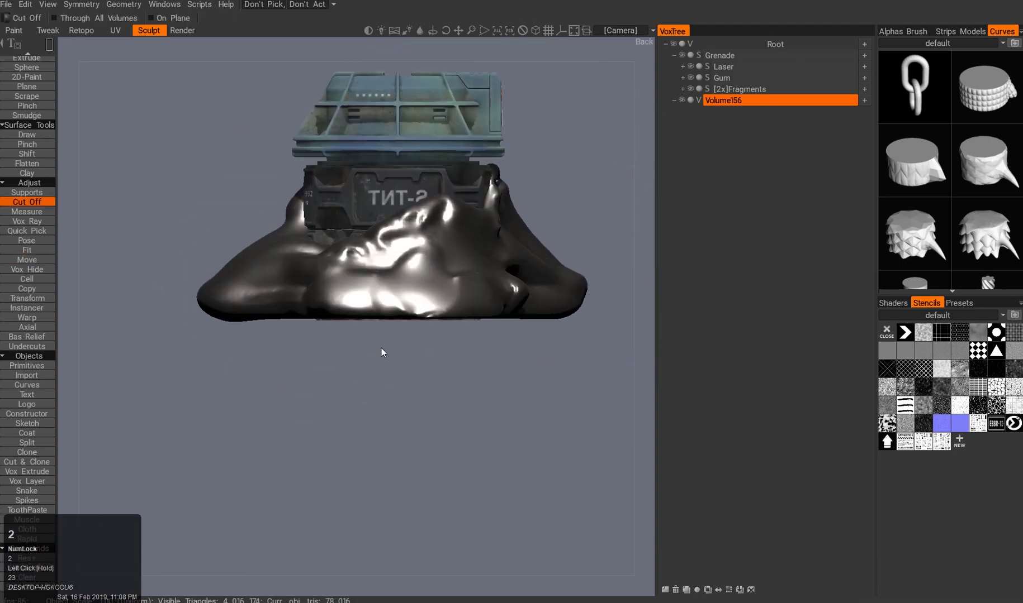
Level the underside of the reshaped foam with Cut Off.
{"action": "key", "text": "w"}
{"action": "left_click_drag", "start_coordinate": [397, 183], "coordinate": [301, 212]}
{"action": "key", "text": "q"}
{"action": "middle_click_drag", "start_coordinate": [301, 212], "coordinate": [380, 223], "text": "alt"}
{"action": "left_click_drag", "start_coordinate": [379, 224], "coordinate": [358, 342], "text": "alt"}
{"action": "left_click_drag", "start_coordinate": [503, 234], "coordinate": [633, 171], "text": "alt"}
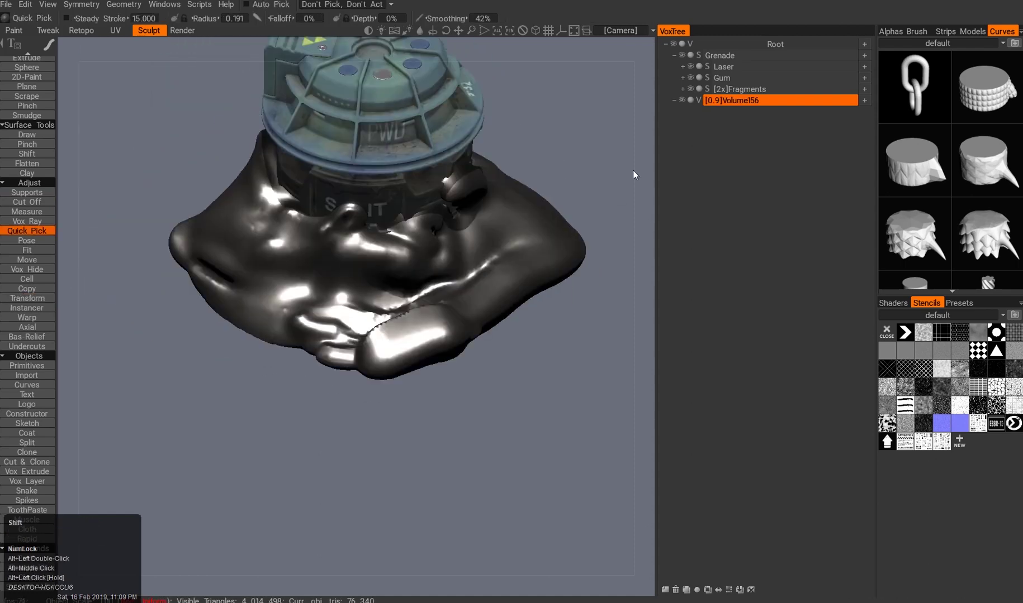
Duplicate the foam volume under the name Foam and convert the copy to surface mode.
{"action": "key", "text": "shift+d"}
{"action": "double_click", "coordinate": [730, 112]}
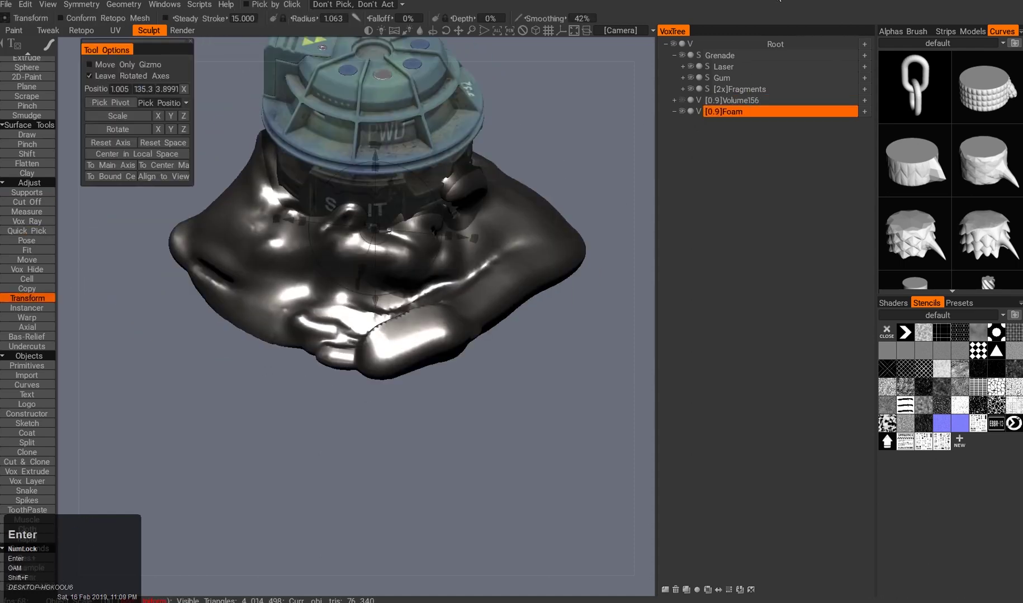
{"action": "left_click", "coordinate": [698, 111]}
{"action": "middle_click_drag", "start_coordinate": [240, 255], "coordinate": [257, 256], "text": "alt"}
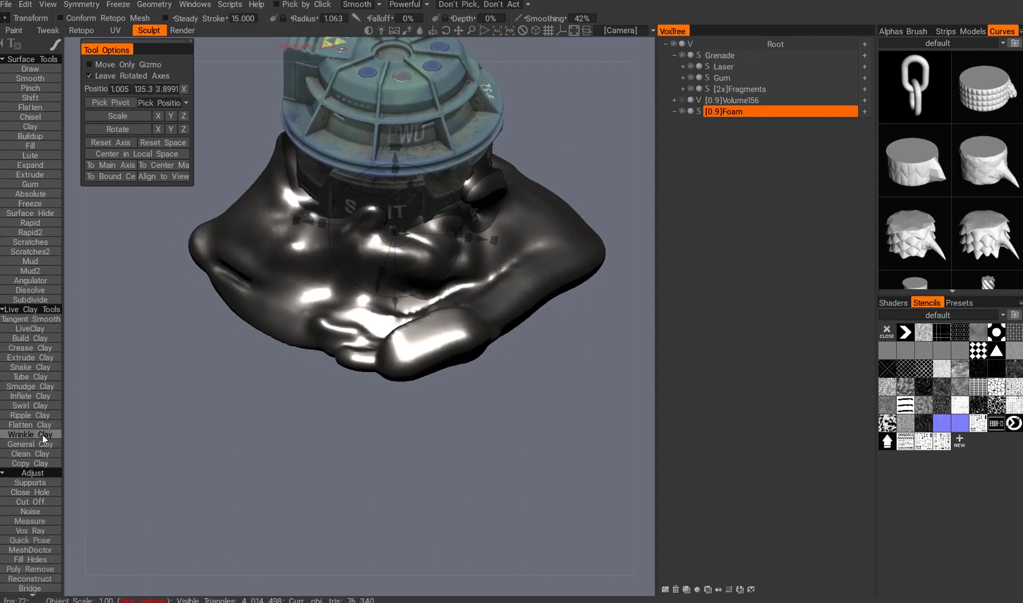
Resample the Foam object to a higher poly count with Good resampling quality.
{"action": "middle_click_drag", "start_coordinate": [508, 407], "coordinate": [509, 489], "text": "alt"}
{"action": "mouse_move", "coordinate": [510, 490]}
{"action": "left_mouse_down", "text": "alt"}
{"action": "mouse_move", "coordinate": [507, 465]}
{"action": "mouse_move", "coordinate": [505, 485]}
{"action": "left_mouse_up", "text": "alt"}
{"action": "key", "text": "ctrl+d"}
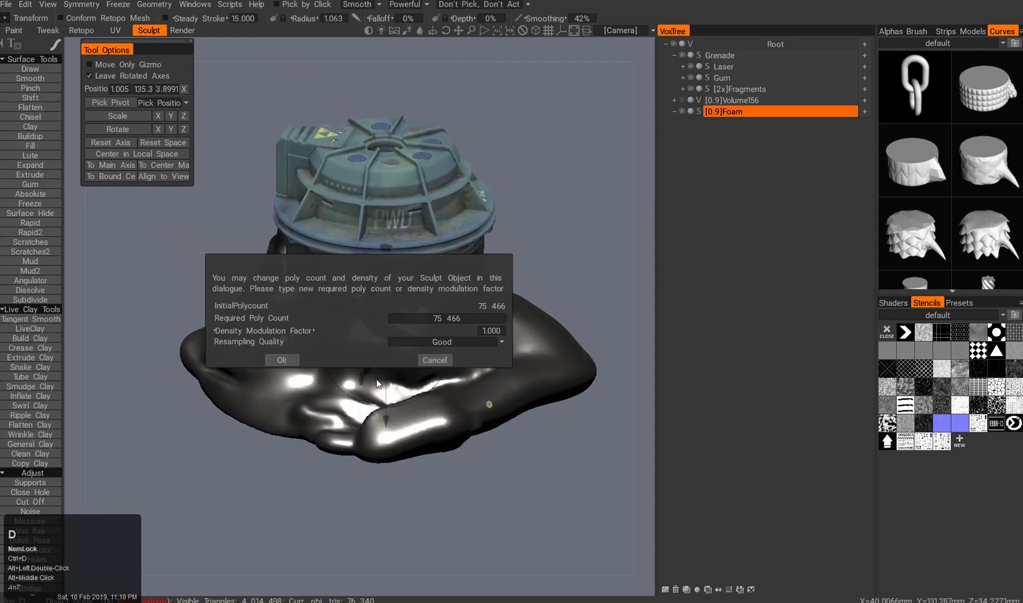
{"action": "left_click", "coordinate": [281, 360]}
{"action": "scroll", "coordinate": [34, 486], "scroll_direction": "down", "scroll_amount": 3}
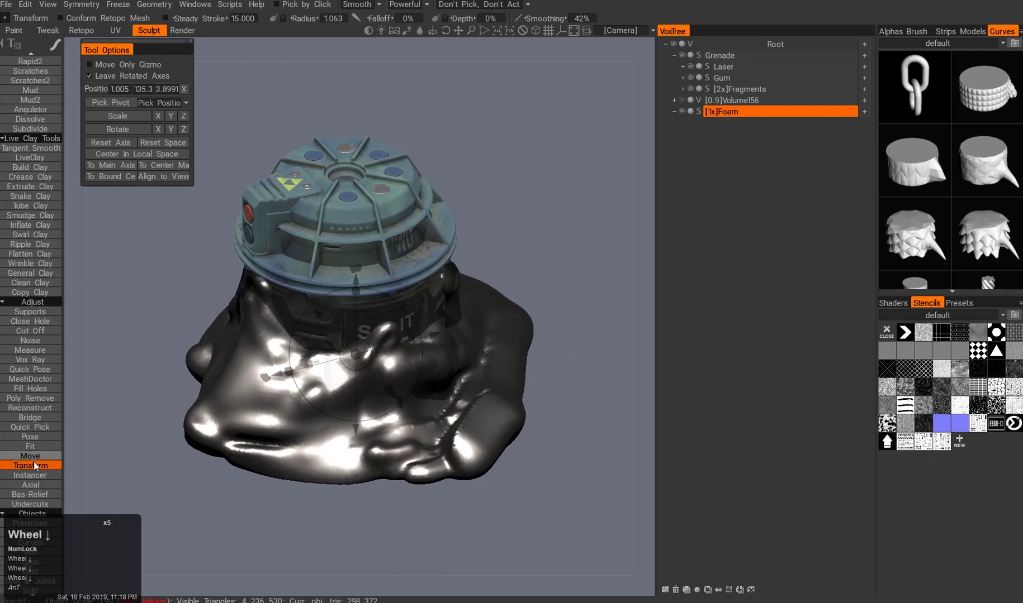
Try inflating the front of the foam with the Inflate Clay brush.
{"action": "scroll", "coordinate": [34, 486], "scroll_direction": "up", "scroll_amount": 3}
{"action": "left_click", "coordinate": [30, 164]}
{"action": "left_click_drag", "start_coordinate": [285, 351], "coordinate": [376, 418]}
{"action": "key", "text": "ctrl+z"}
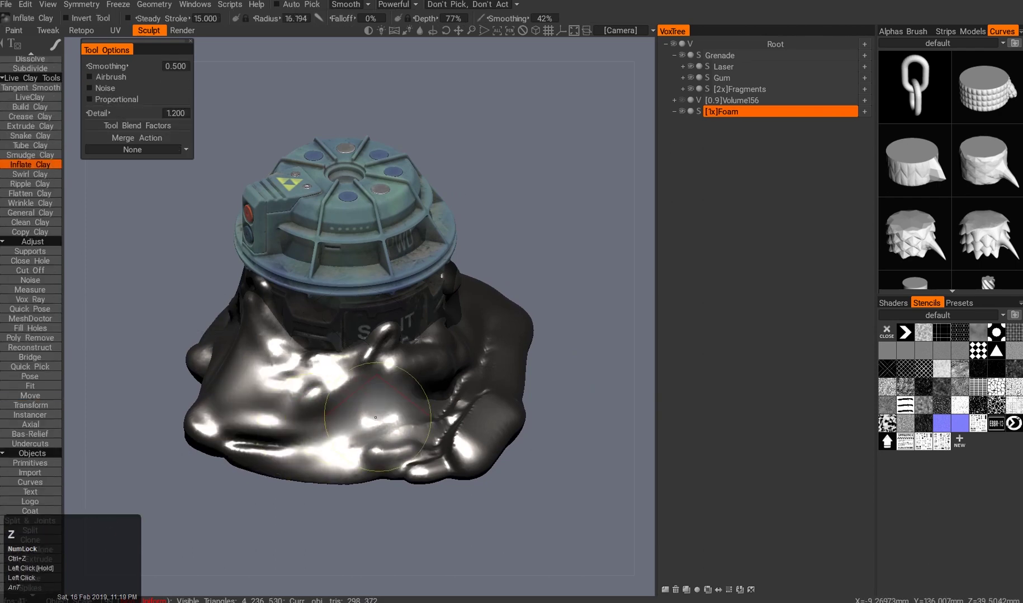
{"action": "key", "text": "ctrl+z"}
{"action": "key", "text": "ctrl+z"}
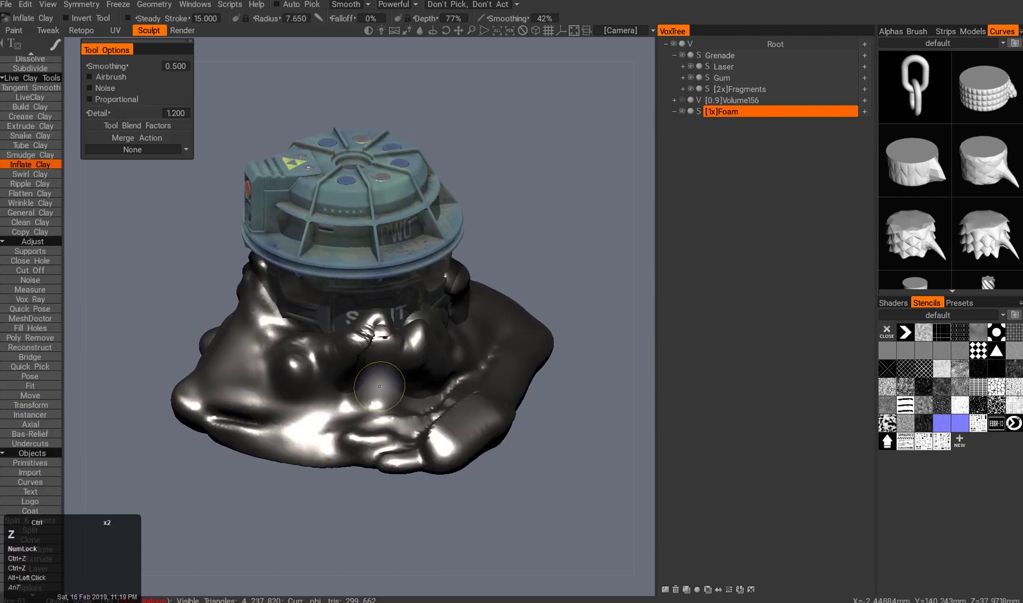
Try Inflate Clay strokes on the foam's front with a symmetry axis and a brush radius of 7.65.
{"action": "key", "text": "s"}
{"action": "left_click_drag", "start_coordinate": [313, 391], "coordinate": [298, 392], "text": "alt"}
{"action": "left_click", "coordinate": [31, 165]}
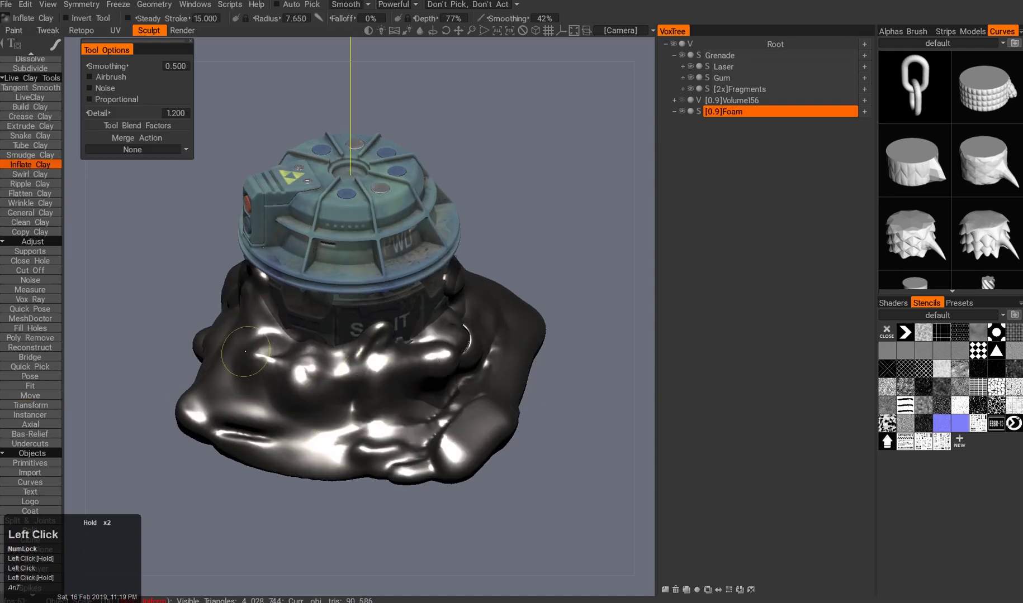
{"action": "key", "text": "ctrl+z"}
{"action": "key", "text": "s"}
{"action": "left_click_drag", "start_coordinate": [227, 411], "coordinate": [357, 380]}
{"action": "left_click_drag", "start_coordinate": [358, 380], "coordinate": [362, 378], "text": "alt"}
{"action": "left_click", "coordinate": [362, 378]}
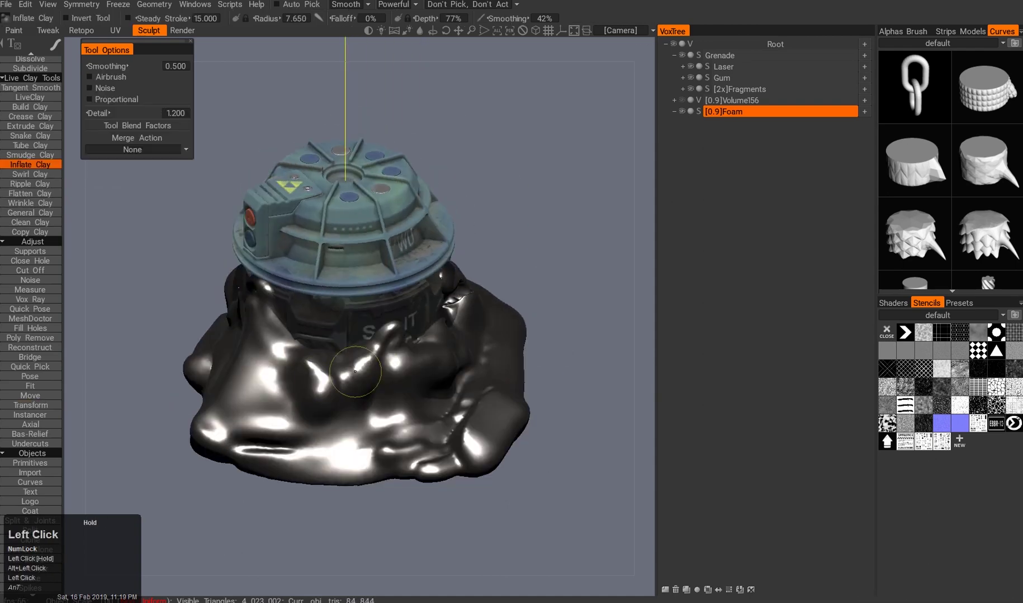
{"action": "key", "text": "ctrl+z"}
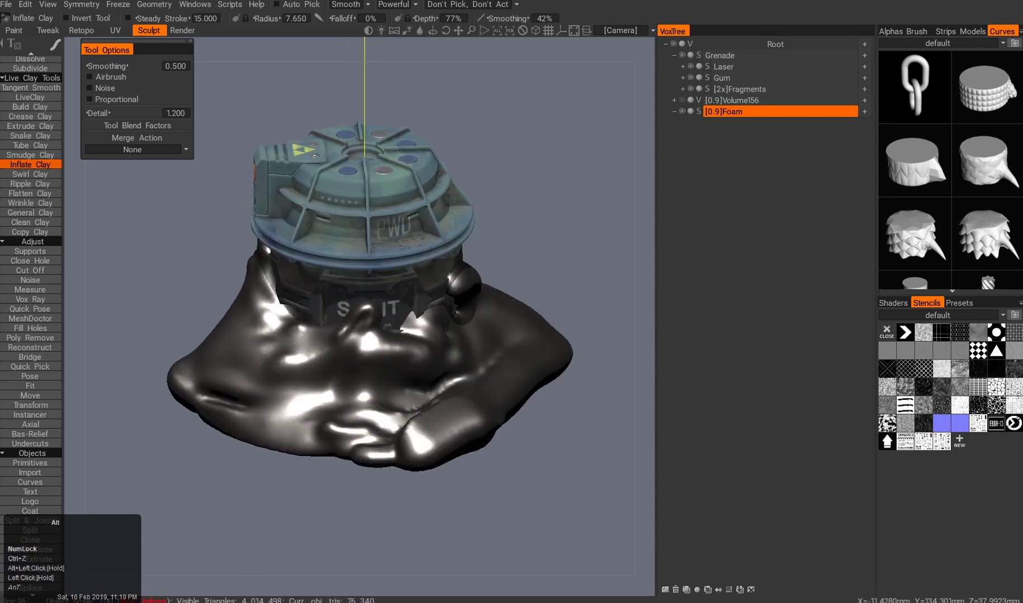
Show the brush alphas and build bumps and rounded bulges over the foam with Inflate Clay.
{"action": "left_click", "coordinate": [892, 32]}
{"action": "left_click_drag", "start_coordinate": [385, 424], "coordinate": [411, 386]}
{"action": "mouse_move", "coordinate": [410, 386]}
{"action": "left_mouse_down", "text": "alt"}
{"action": "mouse_move", "coordinate": [349, 358]}
{"action": "mouse_move", "coordinate": [338, 480]}
{"action": "mouse_move", "coordinate": [391, 447]}
{"action": "mouse_move", "coordinate": [357, 403]}
{"action": "left_mouse_up", "text": "alt"}
{"action": "mouse_move", "coordinate": [358, 403]}
{"action": "left_mouse_down", "text": "ctrl"}
{"action": "mouse_move", "coordinate": [420, 368]}
{"action": "mouse_move", "coordinate": [256, 362]}
{"action": "left_mouse_up", "text": "ctrl"}
{"action": "key", "text": "bracketleft"}
{"action": "key", "text": "bracketleft"}
{"action": "key", "text": "bracketleft"}
{"action": "left_click", "coordinate": [283, 358]}
{"action": "left_click_drag", "start_coordinate": [365, 388], "coordinate": [483, 370], "text": "alt"}
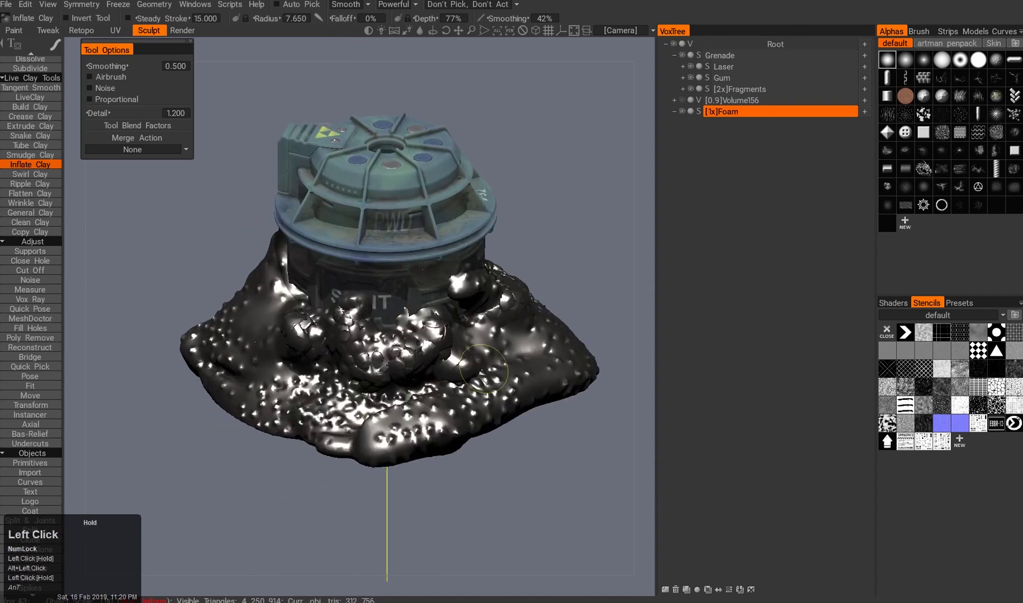
Cover the foam's front and sides with more lumpy bulges using Inflate Clay strokes.
{"action": "mouse_move", "coordinate": [332, 363]}
{"action": "left_mouse_down"}
{"action": "mouse_move", "coordinate": [285, 391]}
{"action": "mouse_move", "coordinate": [415, 402]}
{"action": "left_mouse_up"}
{"action": "left_click", "coordinate": [415, 402]}
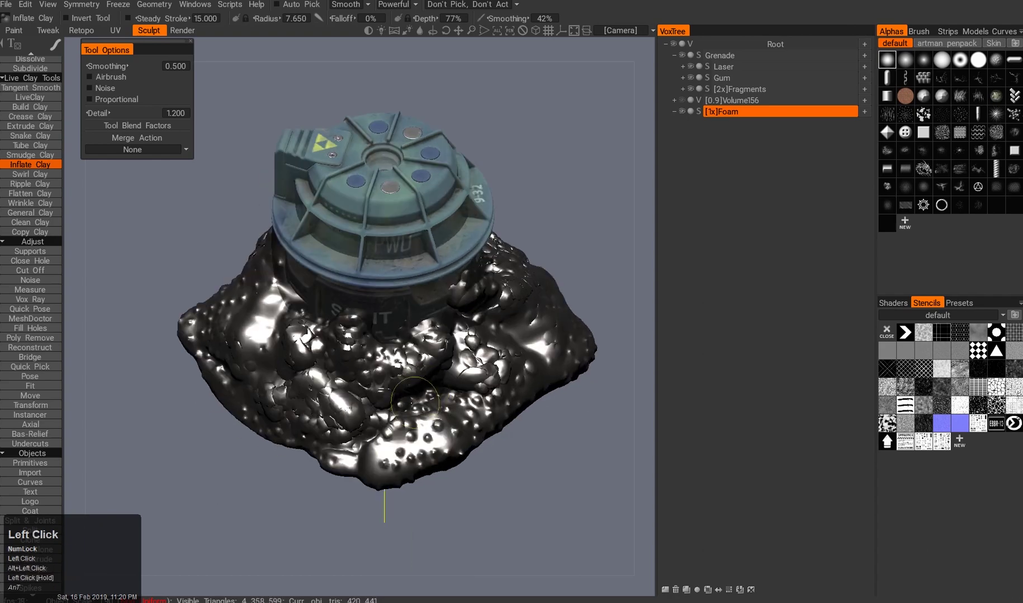
{"action": "left_click_drag", "start_coordinate": [384, 478], "coordinate": [251, 391], "text": "alt"}
{"action": "left_click", "coordinate": [373, 425]}
{"action": "left_click_drag", "start_coordinate": [168, 335], "coordinate": [246, 425]}
{"action": "left_click_drag", "start_coordinate": [246, 424], "coordinate": [268, 369], "text": "alt"}
{"action": "left_click", "coordinate": [336, 364]}
{"action": "mouse_move", "coordinate": [344, 359]}
{"action": "left_mouse_down", "text": "alt"}
{"action": "mouse_move", "coordinate": [424, 394]}
{"action": "mouse_move", "coordinate": [399, 414]}
{"action": "mouse_move", "coordinate": [391, 391]}
{"action": "left_mouse_up", "text": "alt"}
{"action": "right_click_drag", "start_coordinate": [391, 391], "coordinate": [347, 391]}
{"action": "mouse_move", "coordinate": [335, 447]}
{"action": "left_mouse_down", "text": "alt"}
{"action": "mouse_move", "coordinate": [313, 478]}
{"action": "mouse_move", "coordinate": [463, 454]}
{"action": "mouse_move", "coordinate": [509, 430]}
{"action": "left_mouse_up", "text": "alt"}
Convert the Foam object to voxels with a required poly count of 934 804.
{"action": "left_click", "coordinate": [699, 112]}
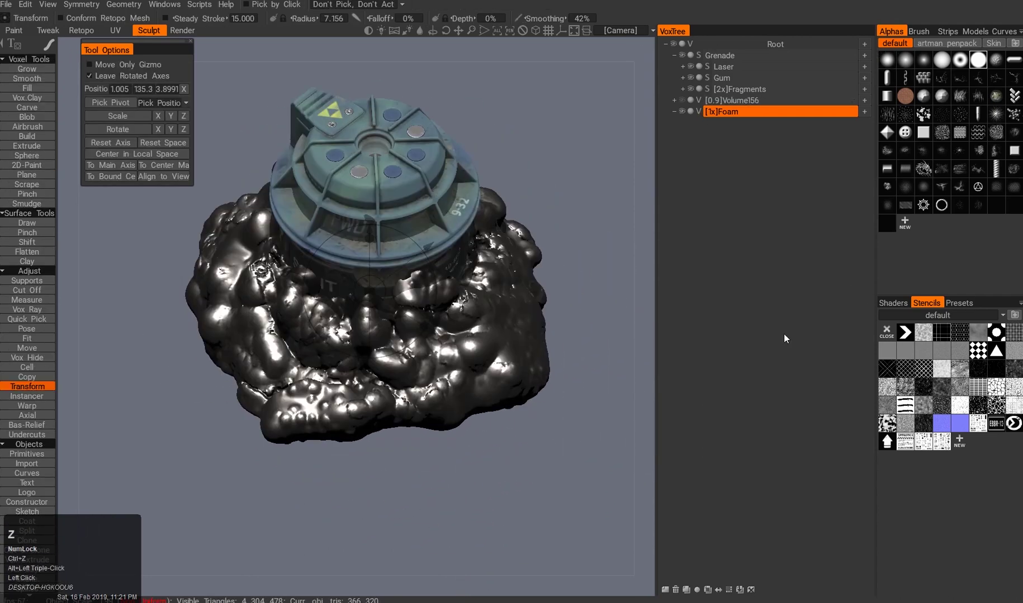
{"action": "left_click", "coordinate": [699, 111]}
{"action": "left_click_drag", "start_coordinate": [458, 363], "coordinate": [463, 437], "text": "alt"}
{"action": "left_click", "coordinate": [698, 112]}
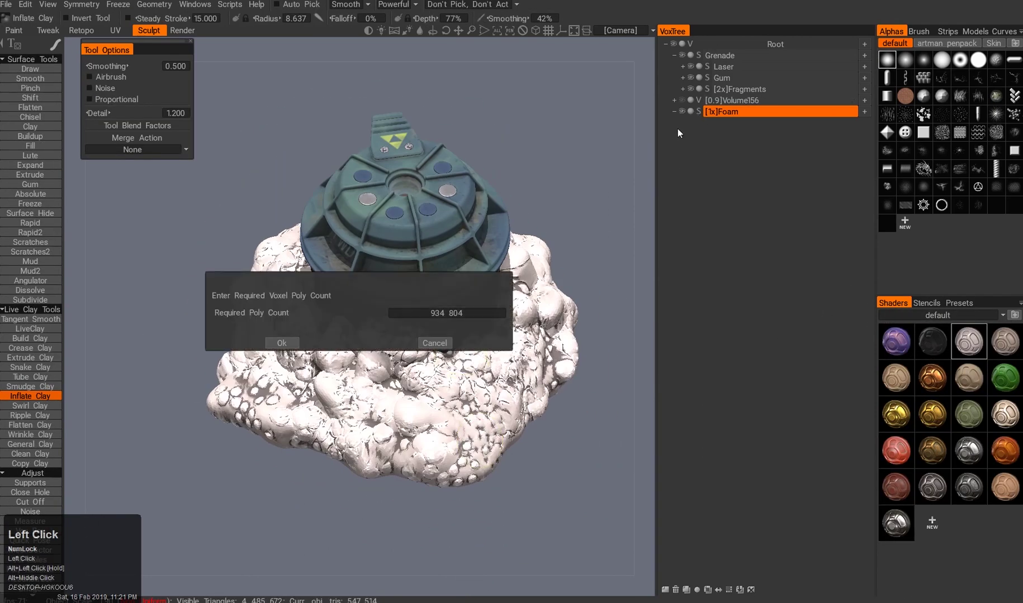
{"action": "left_click", "coordinate": [282, 344]}
Apply a glossy shader from the Paint set to the foam and trim its underside flat with Cut Off.
{"action": "left_click_drag", "start_coordinate": [336, 363], "coordinate": [357, 369], "text": "alt"}
{"action": "left_click", "coordinate": [955, 341]}
{"action": "left_click_drag", "start_coordinate": [615, 431], "coordinate": [256, 465], "text": "alt"}
{"action": "left_click", "coordinate": [26, 290]}
{"action": "left_click_drag", "start_coordinate": [96, 470], "coordinate": [548, 408]}
Duplicate the Foam object and hide the original.
{"action": "left_click_drag", "start_coordinate": [547, 408], "coordinate": [403, 429], "text": "alt"}
{"action": "right_click_drag", "start_coordinate": [403, 429], "coordinate": [392, 447], "text": "alt"}
{"action": "left_click_drag", "start_coordinate": [391, 447], "coordinate": [425, 436], "text": "alt"}
{"action": "key", "text": "ctrl+d"}
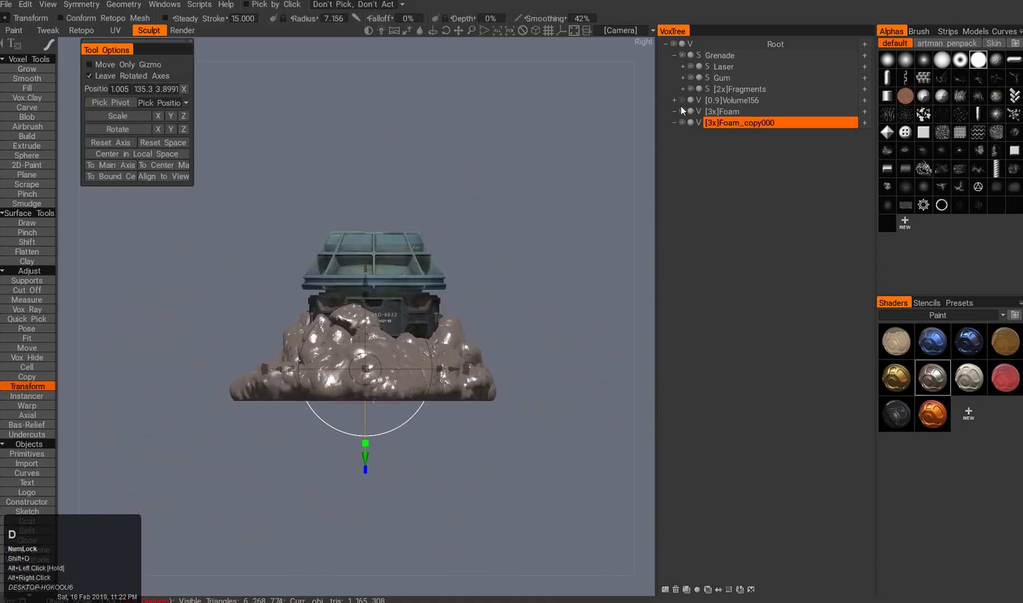
{"action": "left_click", "coordinate": [682, 111]}
Choose a textured stencil and carve crack-like grooves into the foam copy with Vox Hide.
{"action": "left_click", "coordinate": [26, 358]}
{"action": "right_click_drag", "start_coordinate": [357, 436], "coordinate": [424, 414], "text": "alt"}
{"action": "left_click_drag", "start_coordinate": [425, 414], "coordinate": [562, 429], "text": "alt"}
{"action": "middle_click_drag", "start_coordinate": [562, 430], "coordinate": [559, 430], "text": "alt"}
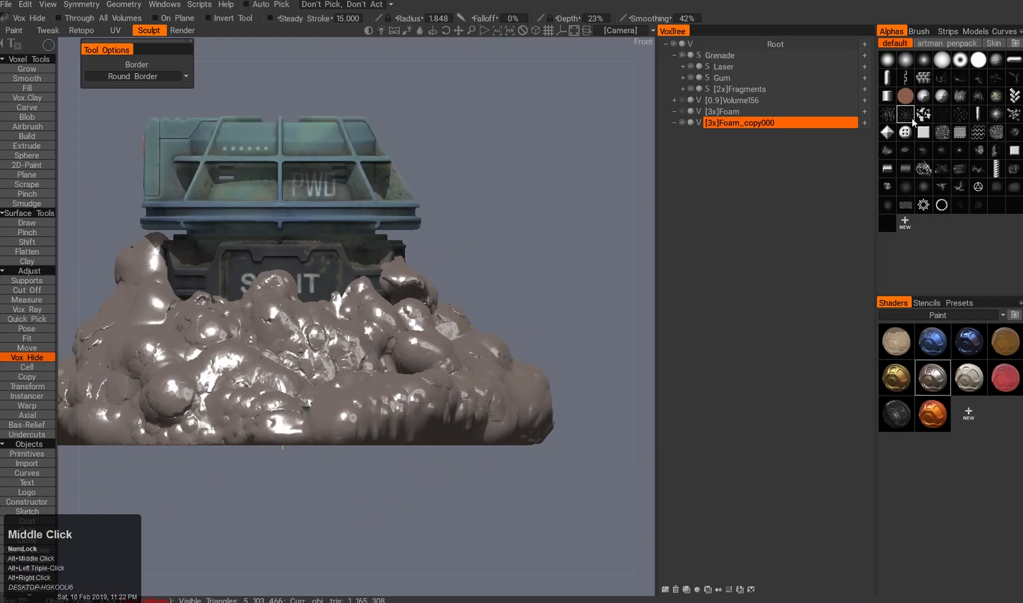
{"action": "left_click", "coordinate": [926, 303]}
{"action": "left_click", "coordinate": [905, 405]}
{"action": "left_click", "coordinate": [942, 405]}
{"action": "left_click", "coordinate": [922, 425]}
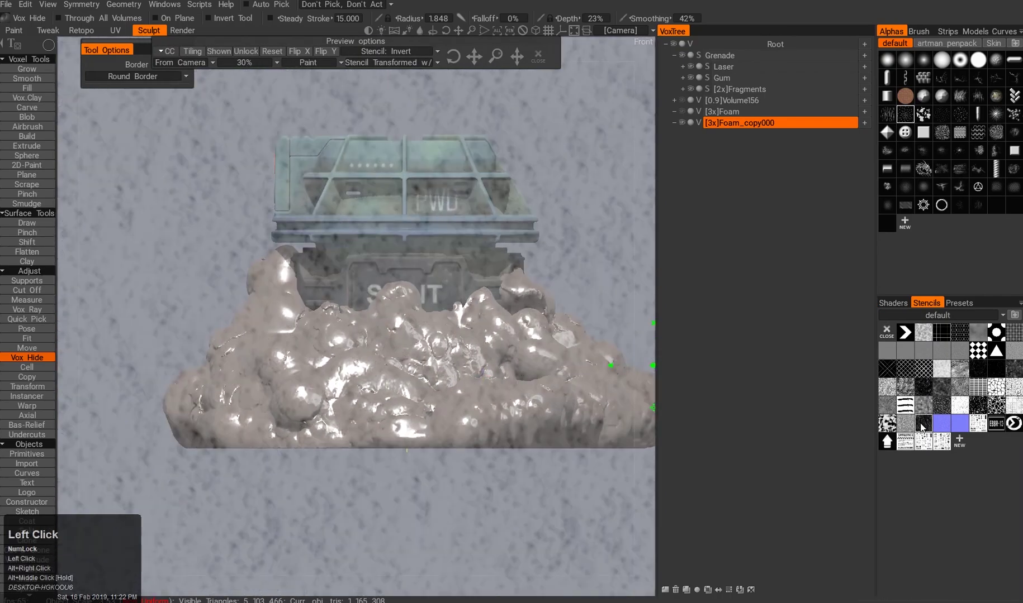
{"action": "left_click", "coordinate": [1013, 390]}
{"action": "left_click_drag", "start_coordinate": [379, 390], "coordinate": [472, 358], "text": "alt"}
{"action": "right_click_drag", "start_coordinate": [472, 358], "coordinate": [472, 336], "text": "alt"}
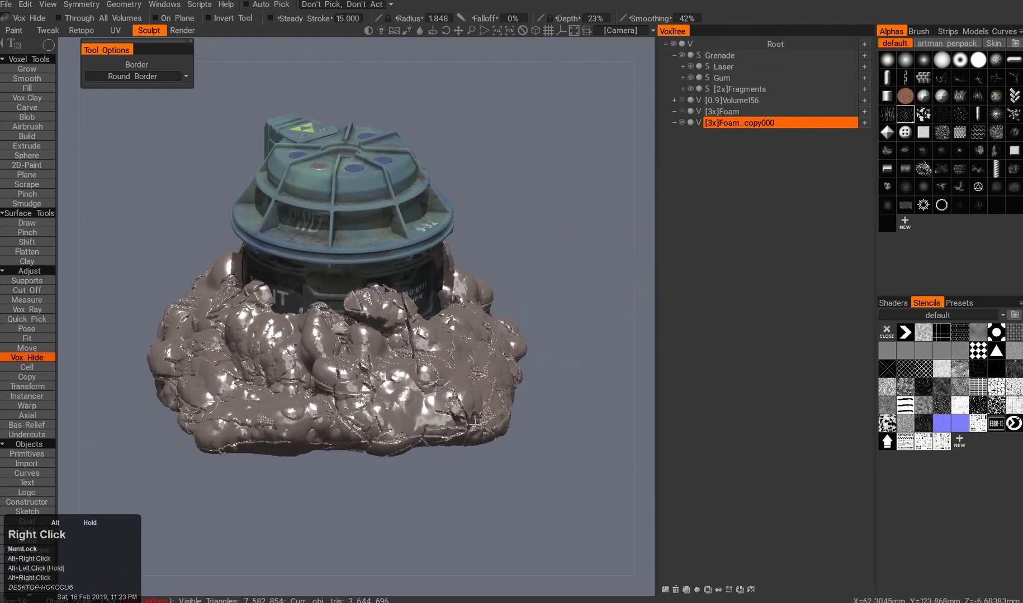
Apply a matte grey shader from the Polymer set to Foam_copy000.
{"action": "left_click", "coordinate": [893, 303]}
{"action": "left_click", "coordinate": [942, 337]}
{"action": "left_click", "coordinate": [984, 340]}
{"action": "left_click", "coordinate": [1005, 414]}
{"action": "left_click_drag", "start_coordinate": [604, 421], "coordinate": [497, 425], "text": "alt"}
{"action": "key", "text": "F12"}
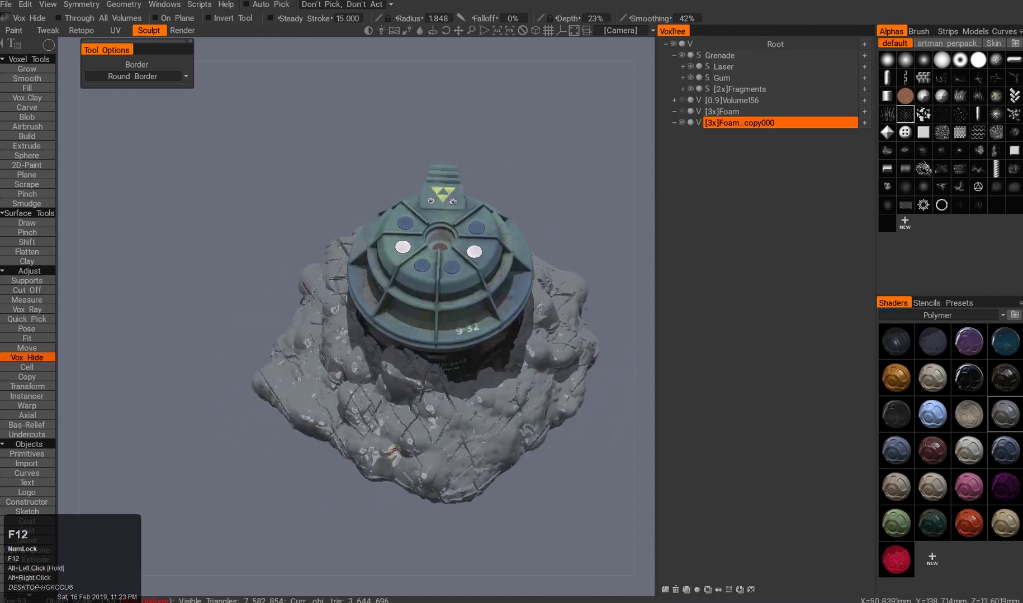
Duplicate the carved foam copy and make another duplicate of the original Foam.
{"action": "left_click_drag", "start_coordinate": [391, 313], "coordinate": [268, 468], "text": "alt"}
{"action": "key", "text": "shift+d"}
{"action": "left_click_drag", "start_coordinate": [531, 236], "coordinate": [559, 202], "text": "alt"}
{"action": "left_click", "coordinate": [726, 111]}
{"action": "key", "text": "shift+d"}
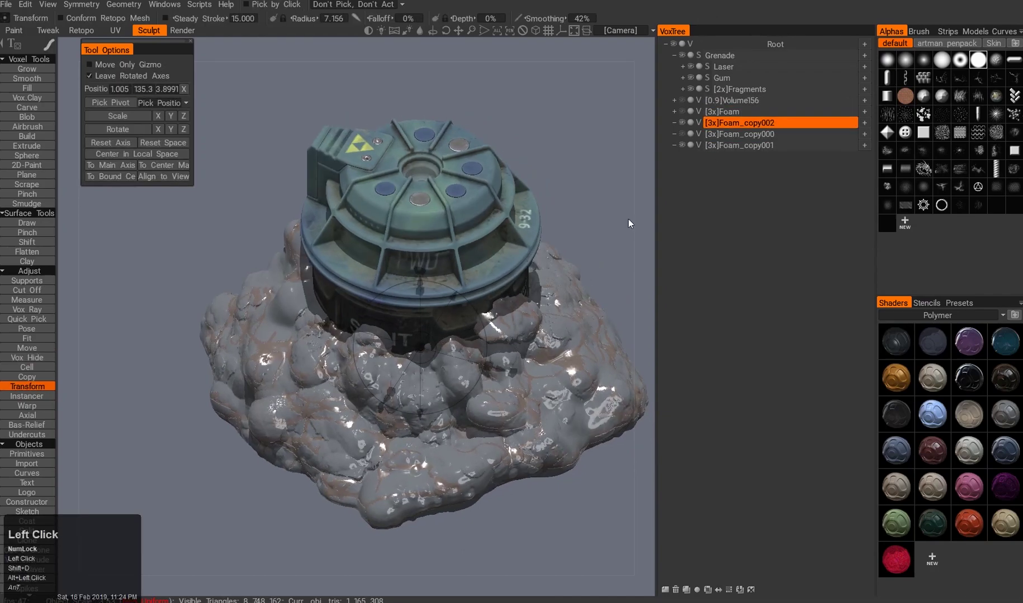
Soften the carved cracks in Foam_copy001 with Fill strokes at a radius of 12.203 and a depth of 136%.
{"action": "key", "text": "q"}
{"action": "left_click_drag", "start_coordinate": [416, 345], "coordinate": [908, 461], "text": "alt"}
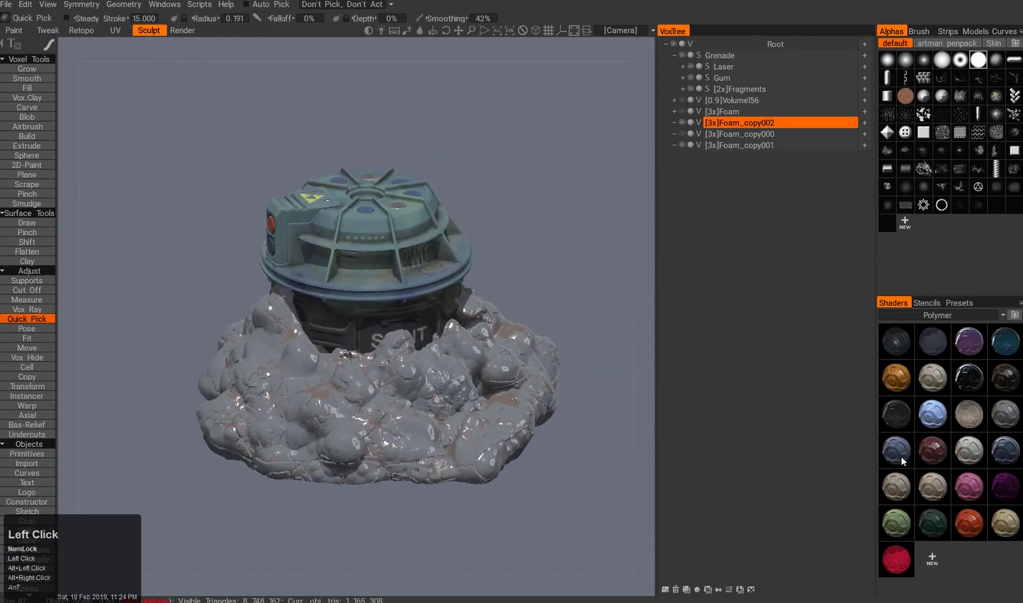
{"action": "left_click_drag", "start_coordinate": [391, 392], "coordinate": [414, 423], "text": "alt"}
{"action": "key", "text": "w"}
{"action": "key", "text": "q"}
{"action": "double_click", "coordinate": [366, 266]}
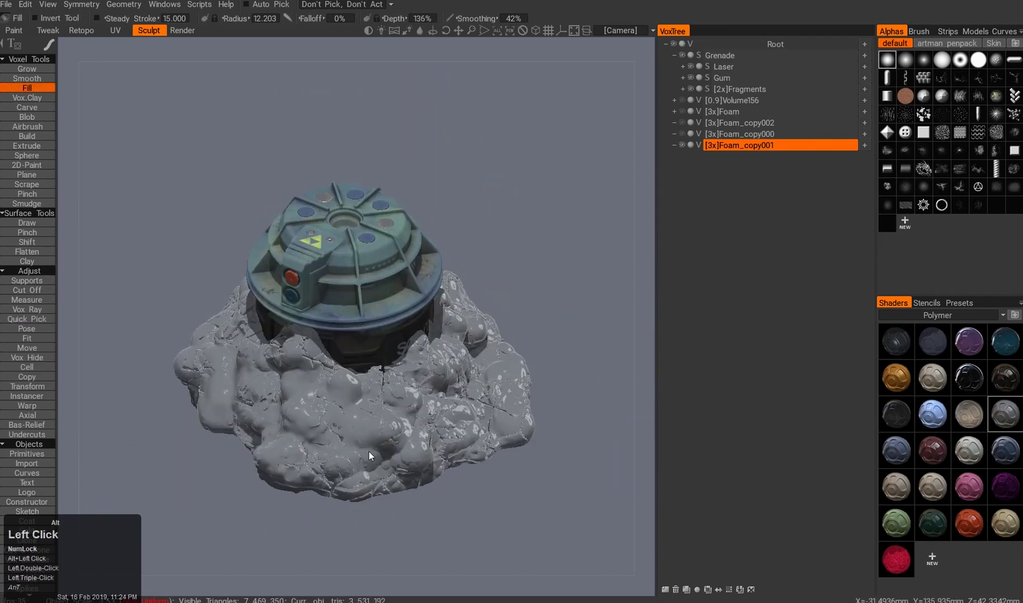
{"action": "left_click_drag", "start_coordinate": [450, 343], "coordinate": [452, 410]}
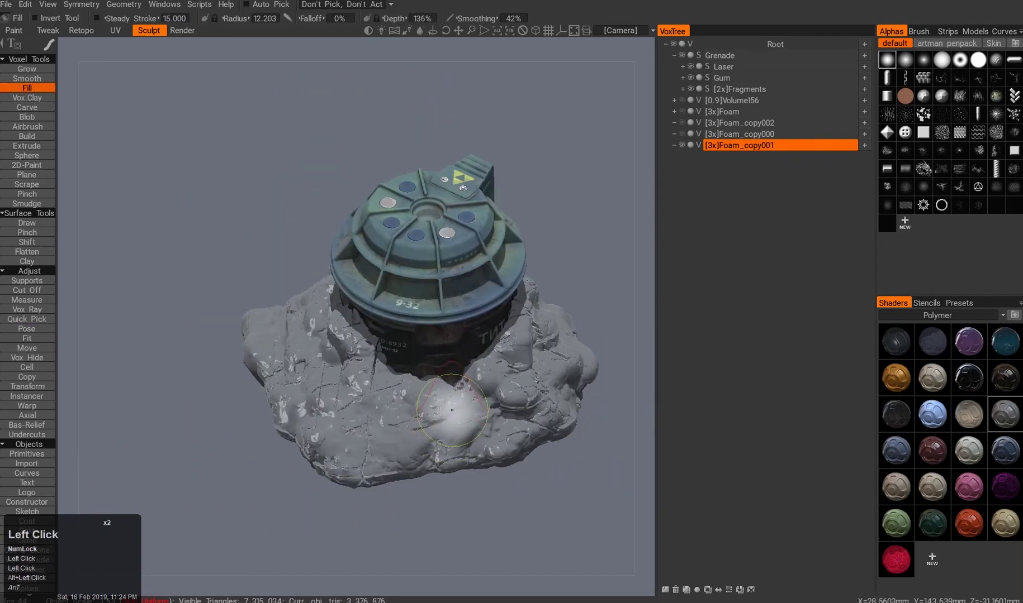
{"action": "left_click_drag", "start_coordinate": [344, 521], "coordinate": [252, 330], "text": "alt"}
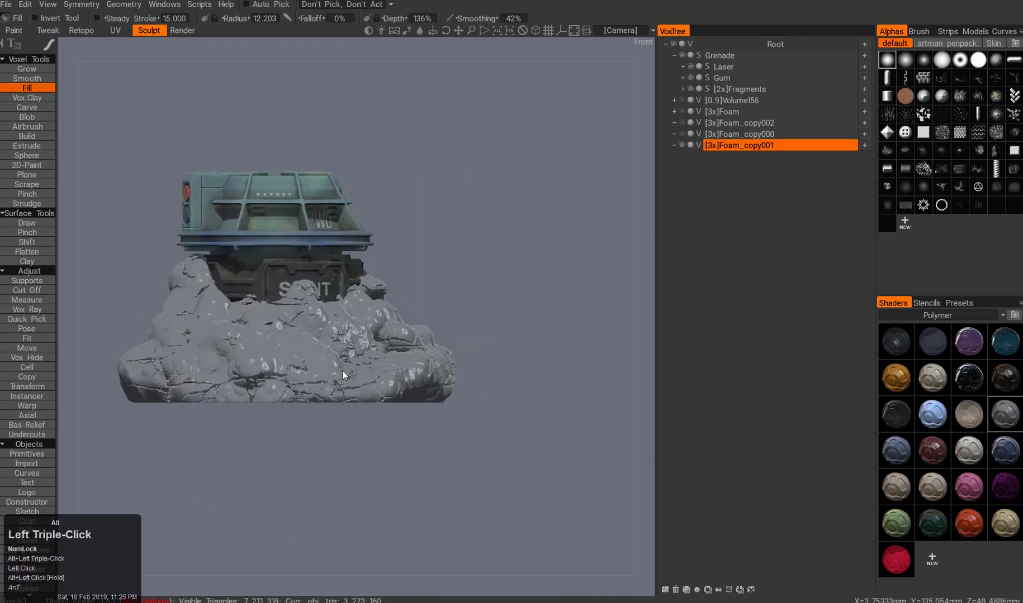
{"action": "left_click_drag", "start_coordinate": [416, 393], "coordinate": [557, 384], "text": "alt"}
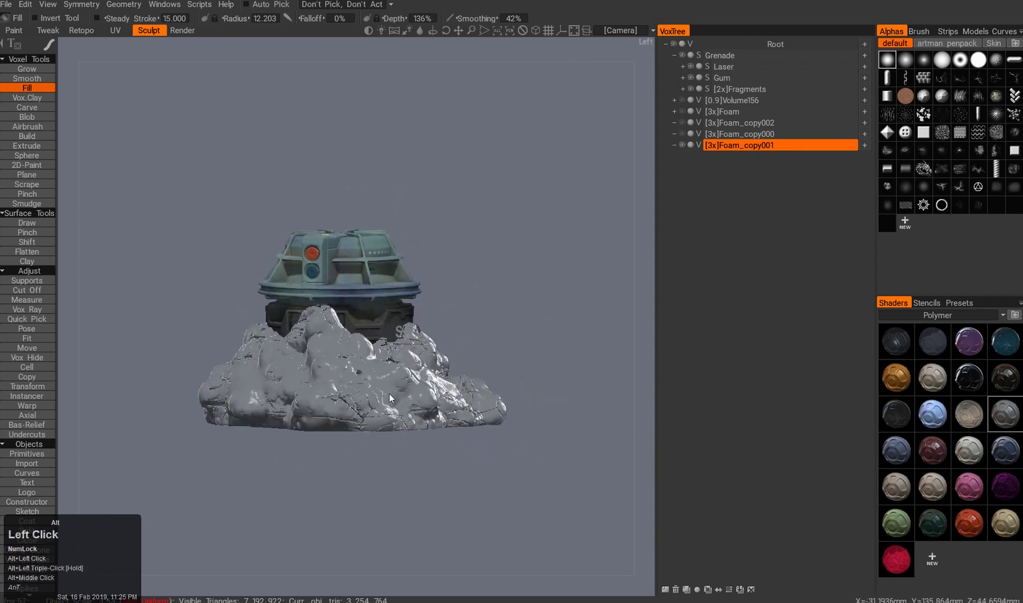
{"action": "left_click_drag", "start_coordinate": [500, 508], "coordinate": [213, 414], "text": "alt"}
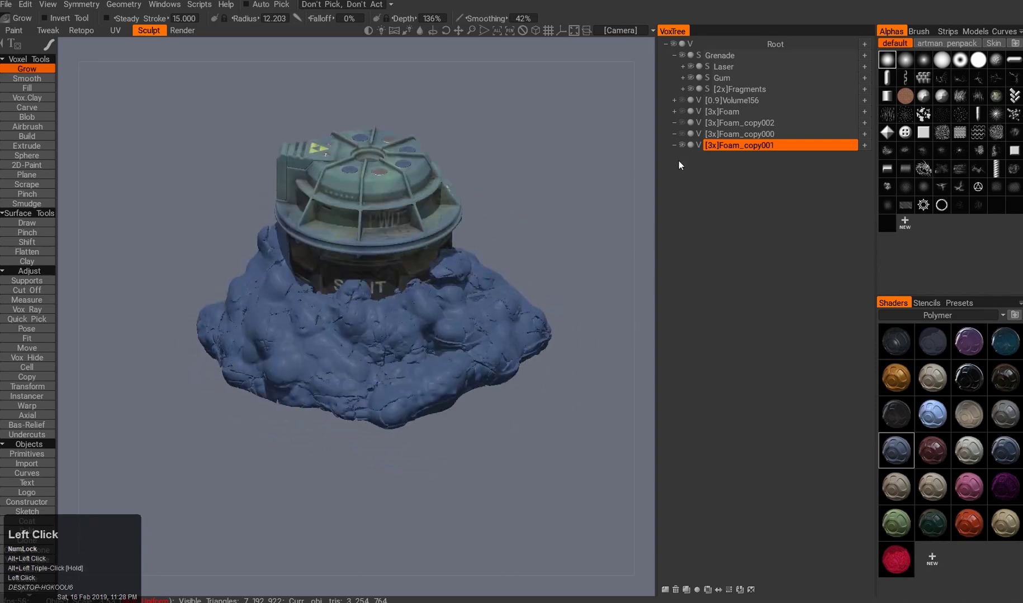
{"action": "key", "text": "shift+d"}
{"action": "left_click", "coordinate": [698, 156]}
{"action": "left_click_drag", "start_coordinate": [179, 274], "coordinate": [416, 296], "text": "alt"}
{"action": "middle_click_drag", "start_coordinate": [417, 296], "coordinate": [467, 338], "text": "alt"}
{"action": "left_click_drag", "start_coordinate": [467, 338], "coordinate": [537, 368], "text": "alt"}
{"action": "key", "text": "ctrl+z"}
{"action": "middle_click_drag", "start_coordinate": [548, 373], "coordinate": [517, 308], "text": "alt"}
{"action": "key", "text": "ctrl+q"}
{"action": "left_click", "coordinate": [611, 395]}
Pull the foam's outer edges into irregular lobes with the Move tool at a radius of 22.172.
{"action": "mouse_move", "coordinate": [447, 430]}
{"action": "left_mouse_down", "text": "alt"}
{"action": "mouse_move", "coordinate": [418, 433]}
{"action": "mouse_move", "coordinate": [623, 361]}
{"action": "left_mouse_up", "text": "alt"}
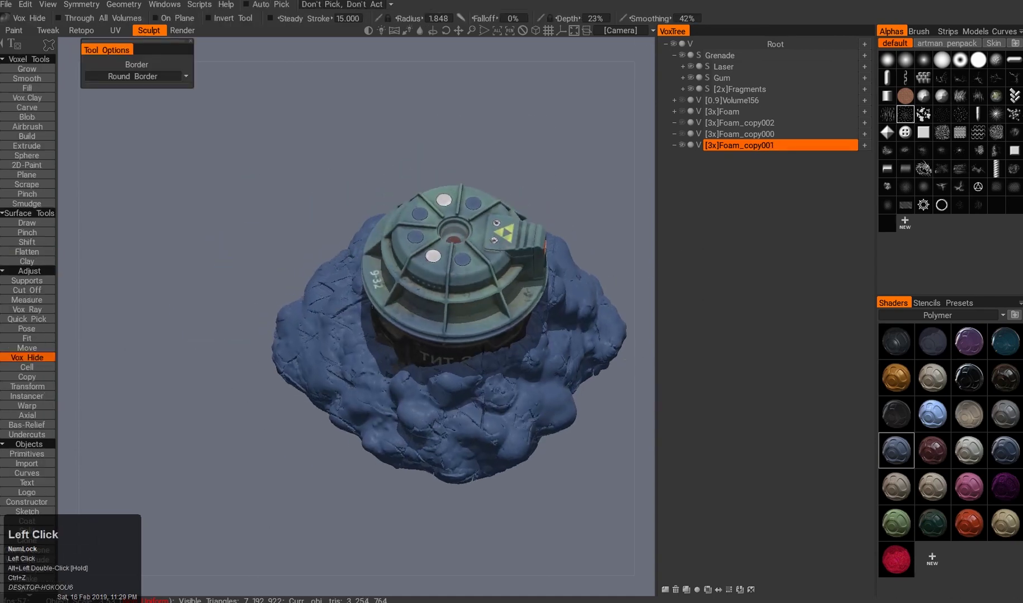
{"action": "left_click_drag", "start_coordinate": [297, 371], "coordinate": [323, 249]}
{"action": "left_click_drag", "start_coordinate": [245, 150], "coordinate": [463, 472], "text": "alt"}
{"action": "left_click_drag", "start_coordinate": [506, 400], "coordinate": [196, 447], "text": "alt"}
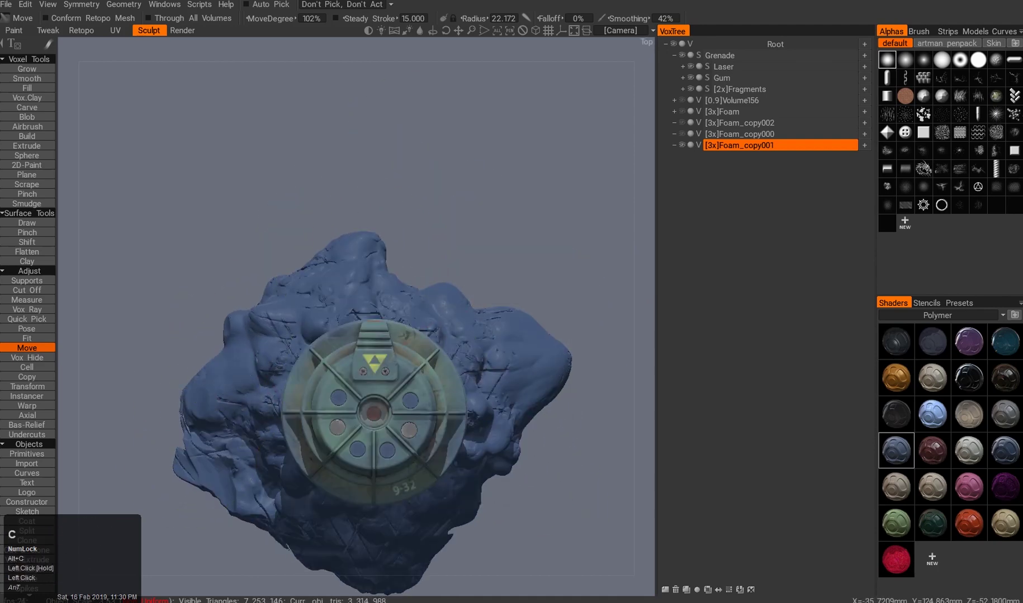
Slice through the foam's protruding outer lobes from the top view with Cut Off, undoing an unwanted change.
{"action": "middle_click_drag", "start_coordinate": [551, 346], "coordinate": [427, 256], "text": "alt"}
{"action": "key", "text": "ctrl+z"}
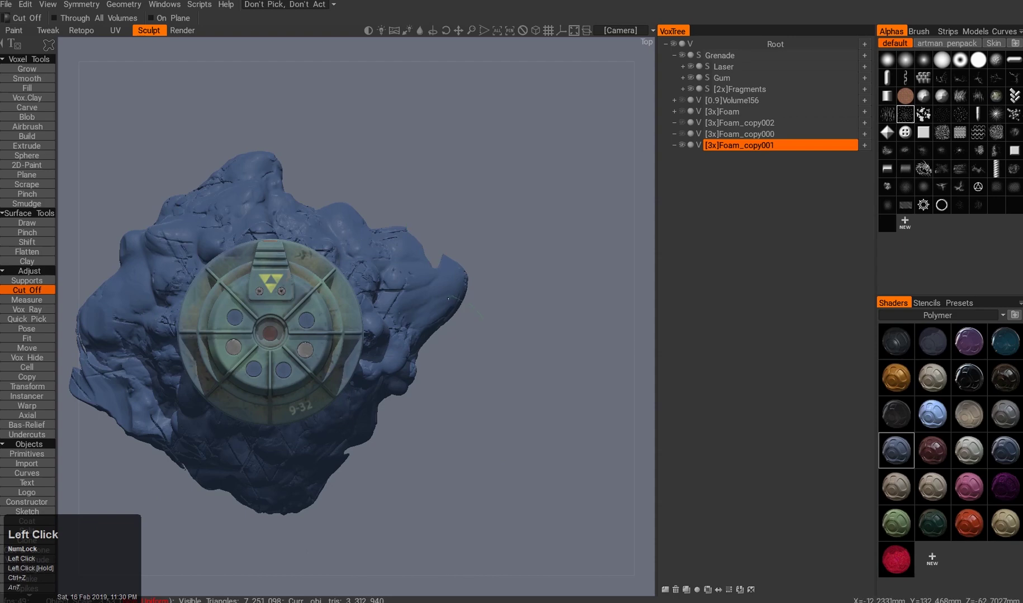
{"action": "middle_click_drag", "start_coordinate": [303, 174], "coordinate": [306, 186], "text": "alt"}
{"action": "left_click_drag", "start_coordinate": [384, 197], "coordinate": [165, 375], "text": "alt"}
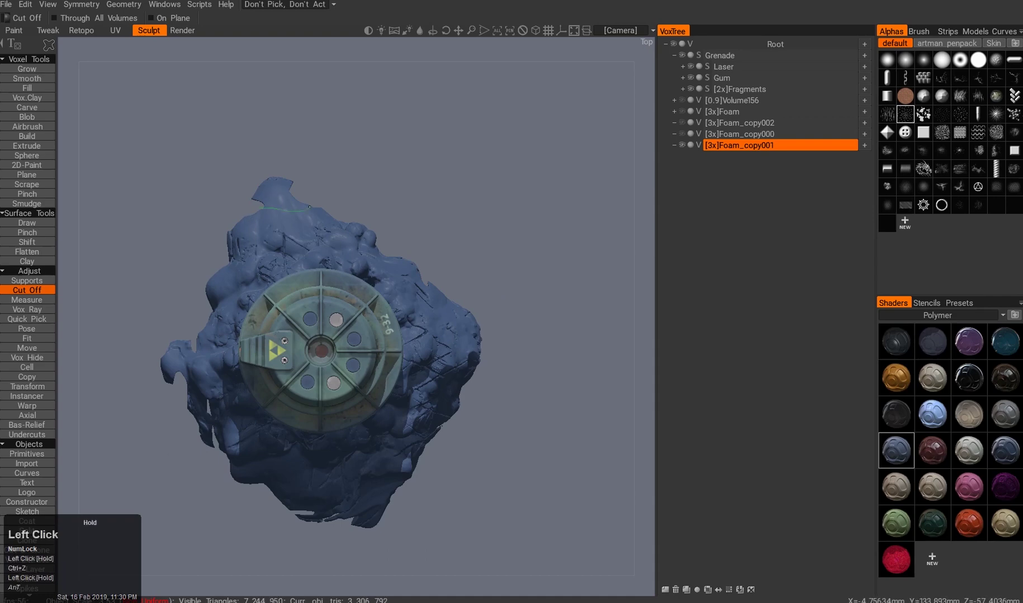
{"action": "left_click_drag", "start_coordinate": [278, 223], "coordinate": [316, 361], "text": "alt"}
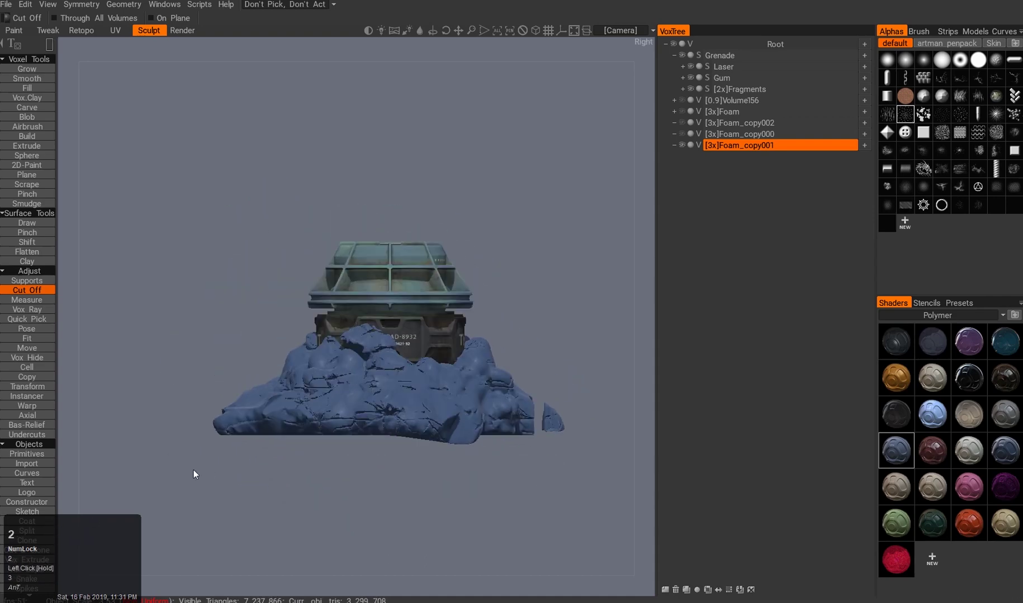
Trim the foam's uneven underside flat with a rectangular Cut Off across its full width.
{"action": "left_click_drag", "start_coordinate": [194, 474], "coordinate": [610, 432]}
{"action": "key", "text": "w"}
{"action": "left_click_drag", "start_coordinate": [380, 312], "coordinate": [652, 163], "text": "alt"}
{"action": "key", "text": "q"}
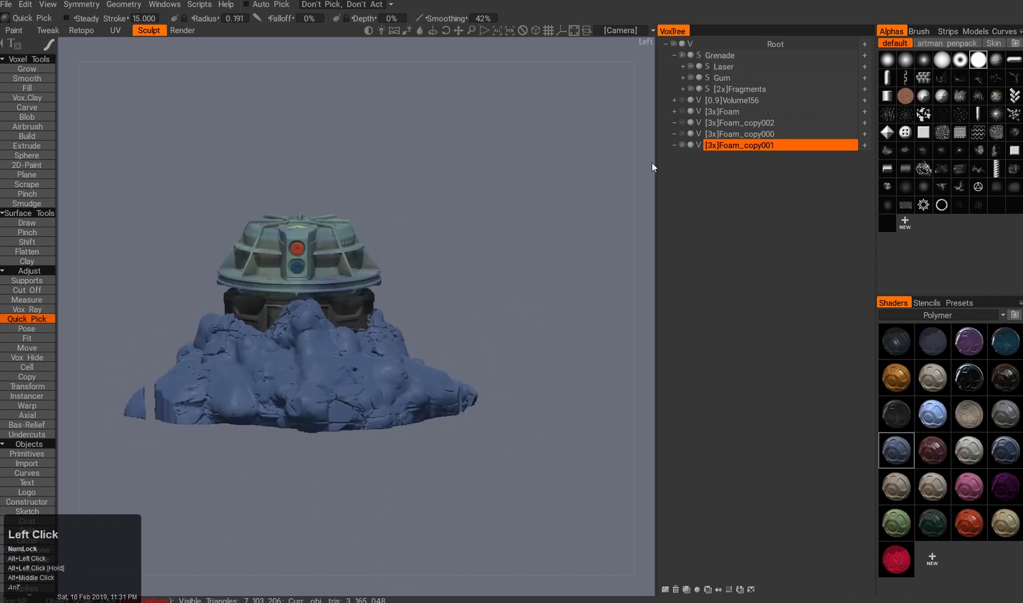
Convert Foam_copy001 from voxels to surface mode.
{"action": "left_click", "coordinate": [697, 144]}
{"action": "left_click_drag", "start_coordinate": [238, 218], "coordinate": [247, 341], "text": "alt"}
{"action": "middle_click_drag", "start_coordinate": [247, 340], "coordinate": [283, 330]}
Smooth parts of the foam's side with the surface Smooth brush and undo the last stroke.
{"action": "left_click", "coordinate": [43, 80]}
{"action": "left_click_drag", "start_coordinate": [319, 492], "coordinate": [330, 419], "text": "alt"}
{"action": "right_click_drag", "start_coordinate": [329, 419], "coordinate": [345, 425]}
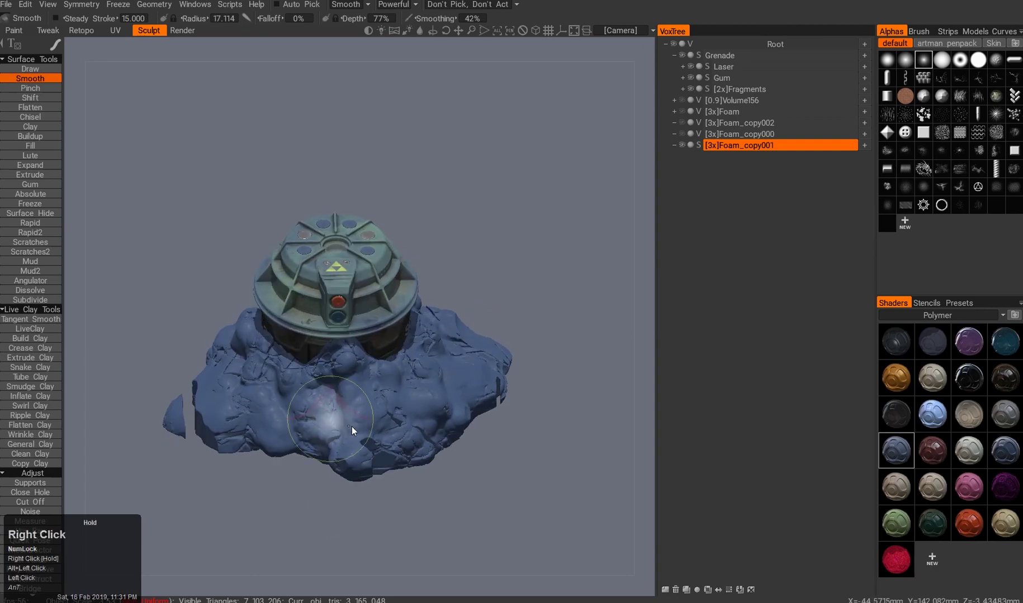
{"action": "left_click_drag", "start_coordinate": [308, 394], "coordinate": [358, 363], "text": "alt"}
{"action": "right_click_drag", "start_coordinate": [357, 363], "coordinate": [365, 340]}
{"action": "left_click_drag", "start_coordinate": [206, 385], "coordinate": [417, 377], "text": "alt"}
{"action": "scroll", "coordinate": [396, 406], "scroll_direction": "up", "scroll_amount": 4}
{"action": "key", "text": "ctrl+z"}
{"action": "key", "text": "ctrl+shift"}
Swell the foam on the grenade's button side with Inflate Clay at a radius of 25.445.
{"action": "left_click_drag", "start_coordinate": [386, 430], "coordinate": [410, 407], "text": "alt"}
{"action": "middle_click_drag", "start_coordinate": [410, 406], "coordinate": [463, 425], "text": "alt"}
{"action": "right_click_drag", "start_coordinate": [463, 424], "coordinate": [447, 391], "text": "alt"}
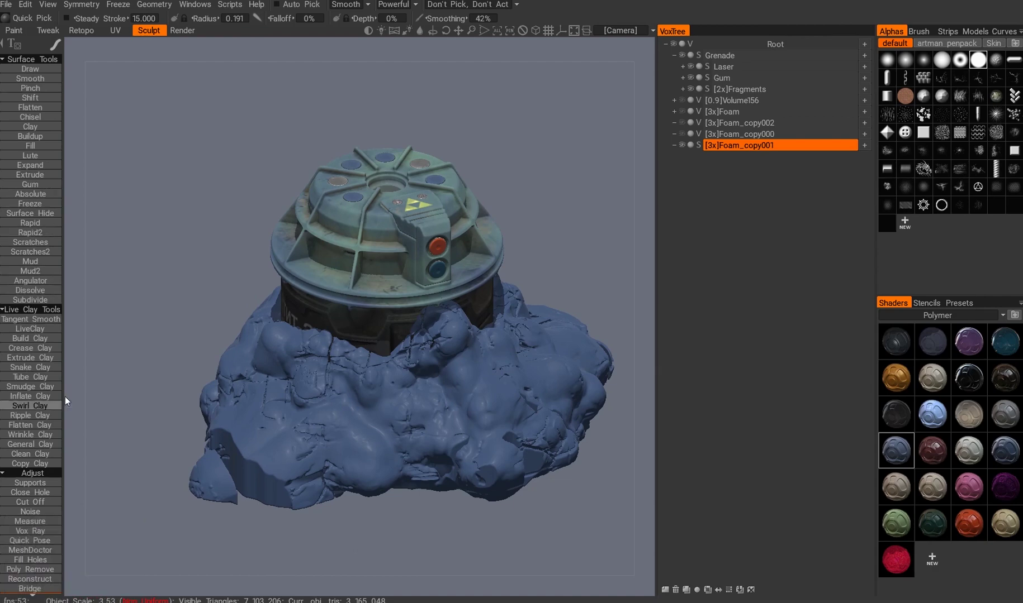
{"action": "left_click_drag", "start_coordinate": [233, 432], "coordinate": [291, 431], "text": "alt"}
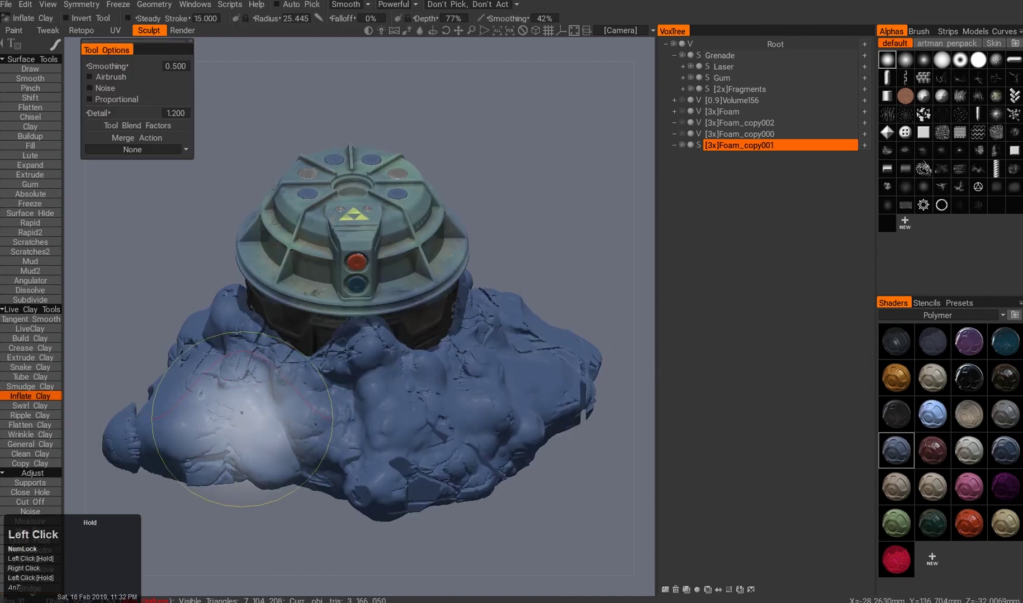
{"action": "left_click_drag", "start_coordinate": [242, 374], "coordinate": [402, 360], "text": "alt"}
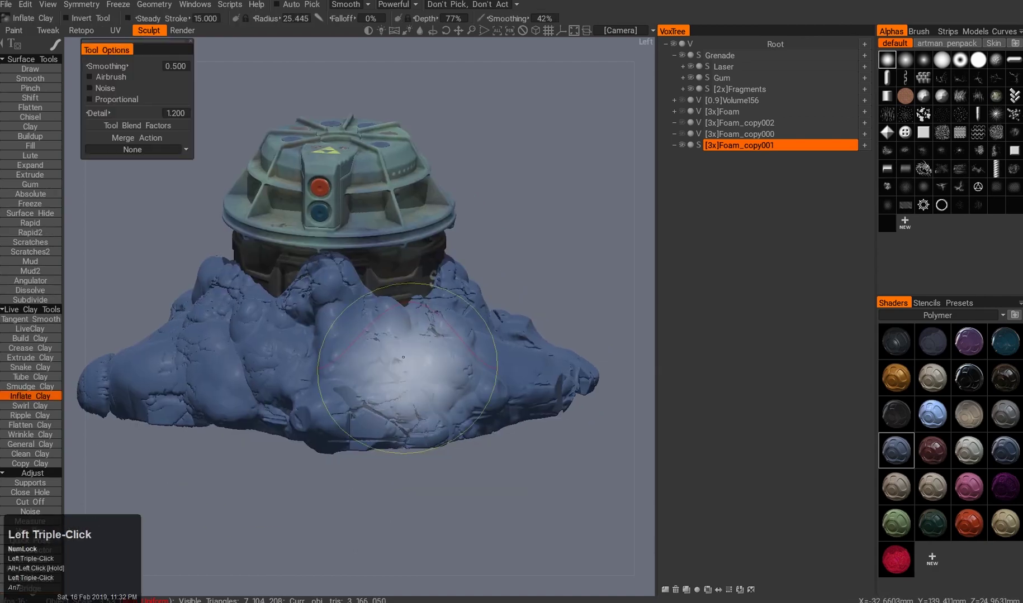
{"action": "triple_click", "coordinate": [353, 427]}
{"action": "mouse_move", "coordinate": [388, 397]}
{"action": "left_mouse_down", "text": "alt"}
{"action": "mouse_move", "coordinate": [377, 342]}
{"action": "mouse_move", "coordinate": [423, 343]}
{"action": "mouse_move", "coordinate": [456, 417]}
{"action": "left_mouse_up", "text": "alt"}
Add small lumps to the foam on the grenade's label side with Inflate Clay at a radius of 5.035.
{"action": "left_click_drag", "start_coordinate": [376, 466], "coordinate": [429, 372], "text": "alt"}
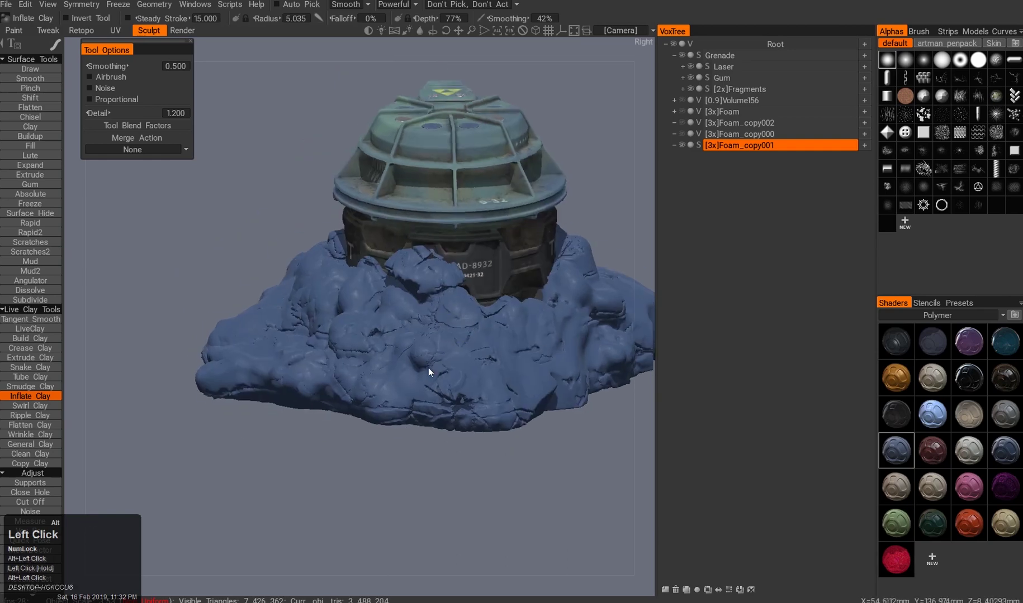
{"action": "mouse_move", "coordinate": [494, 418]}
{"action": "left_mouse_down", "text": "alt"}
{"action": "mouse_move", "coordinate": [423, 393]}
{"action": "mouse_move", "coordinate": [424, 402]}
{"action": "mouse_move", "coordinate": [488, 406]}
{"action": "left_mouse_up", "text": "alt"}
{"action": "key", "text": "ctrl+z"}
{"action": "right_click_drag", "start_coordinate": [489, 406], "coordinate": [396, 373]}
{"action": "mouse_move", "coordinate": [396, 373]}
{"action": "left_mouse_down"}
{"action": "mouse_move", "coordinate": [423, 361]}
{"action": "mouse_move", "coordinate": [498, 400]}
{"action": "mouse_move", "coordinate": [238, 320]}
{"action": "mouse_move", "coordinate": [227, 398]}
{"action": "left_mouse_up"}
{"action": "left_click_drag", "start_coordinate": [406, 441], "coordinate": [404, 466]}
{"action": "left_click_drag", "start_coordinate": [404, 467], "coordinate": [228, 252], "text": "alt"}
{"action": "mouse_move", "coordinate": [165, 394]}
{"action": "left_mouse_down", "text": "alt"}
{"action": "mouse_move", "coordinate": [185, 374]}
{"action": "mouse_move", "coordinate": [252, 411]}
{"action": "mouse_move", "coordinate": [263, 457]}
{"action": "mouse_move", "coordinate": [319, 497]}
{"action": "mouse_move", "coordinate": [513, 437]}
{"action": "mouse_move", "coordinate": [345, 407]}
{"action": "mouse_move", "coordinate": [629, 419]}
{"action": "mouse_move", "coordinate": [370, 414]}
{"action": "mouse_move", "coordinate": [396, 442]}
{"action": "left_mouse_up", "text": "alt"}
{"action": "left_click", "coordinate": [309, 364]}
Round out the foam's lower rim with Inflate Clay at a radius of 19.641.
{"action": "mouse_move", "coordinate": [327, 362]}
{"action": "left_mouse_down", "text": "alt"}
{"action": "mouse_move", "coordinate": [335, 326]}
{"action": "mouse_move", "coordinate": [332, 408]}
{"action": "mouse_move", "coordinate": [515, 456]}
{"action": "mouse_move", "coordinate": [308, 416]}
{"action": "mouse_move", "coordinate": [559, 344]}
{"action": "mouse_move", "coordinate": [279, 450]}
{"action": "left_mouse_up", "text": "alt"}
{"action": "left_click", "coordinate": [333, 408]}
{"action": "left_click", "coordinate": [308, 416]}
{"action": "left_click", "coordinate": [279, 450]}
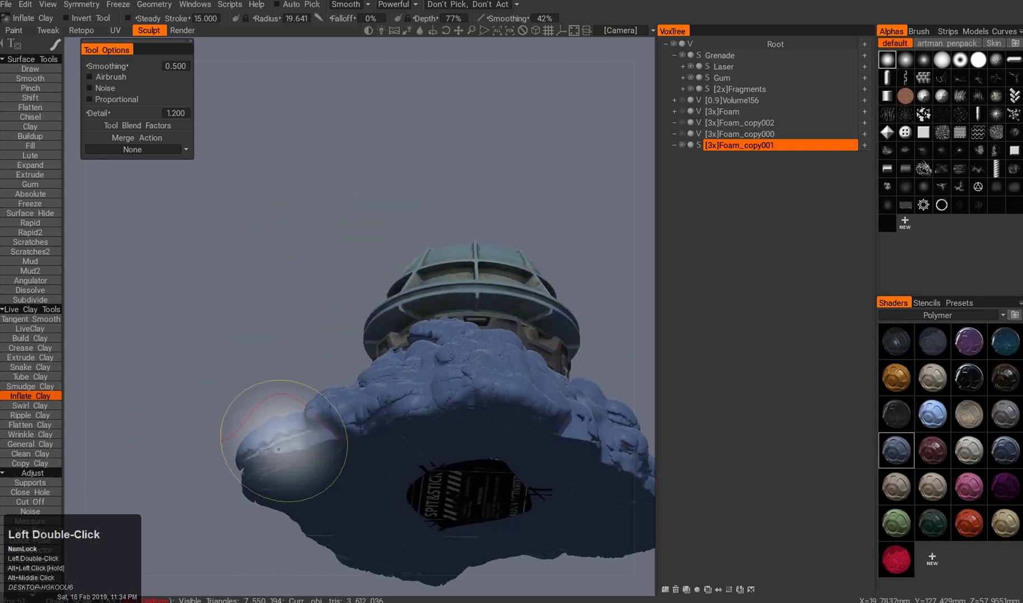
{"action": "left_click_drag", "start_coordinate": [364, 436], "coordinate": [546, 444], "text": "alt"}
{"action": "left_click", "coordinate": [546, 444]}
{"action": "left_click_drag", "start_coordinate": [480, 427], "coordinate": [346, 431], "text": "alt"}
{"action": "right_click_drag", "start_coordinate": [346, 430], "coordinate": [268, 435], "text": "alt"}
{"action": "left_click", "coordinate": [268, 435]}
{"action": "left_click_drag", "start_coordinate": [276, 404], "coordinate": [559, 358], "text": "alt"}
{"action": "left_click", "coordinate": [698, 145]}
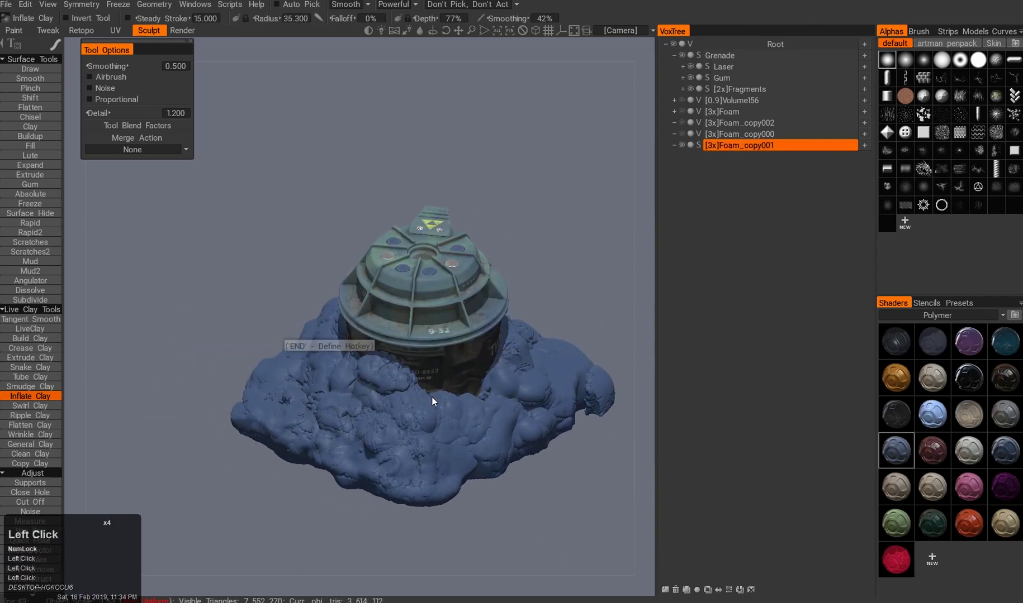
{"action": "left_click_drag", "start_coordinate": [313, 442], "coordinate": [357, 447], "text": "alt"}
{"action": "right_click_drag", "start_coordinate": [358, 447], "coordinate": [420, 454], "text": "alt"}
{"action": "left_click_drag", "start_coordinate": [420, 453], "coordinate": [433, 427], "text": "alt"}
{"action": "key", "text": "ctrl+z"}
{"action": "left_click", "coordinate": [698, 145]}
{"action": "left_click", "coordinate": [430, 311]}
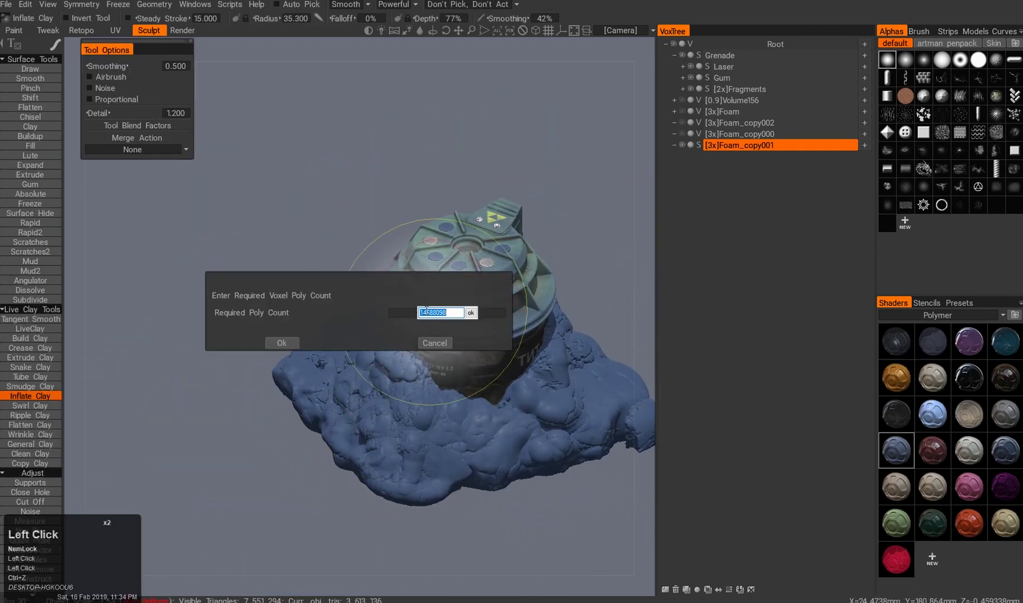
{"action": "left_click", "coordinate": [471, 313]}
{"action": "left_click", "coordinate": [434, 343]}
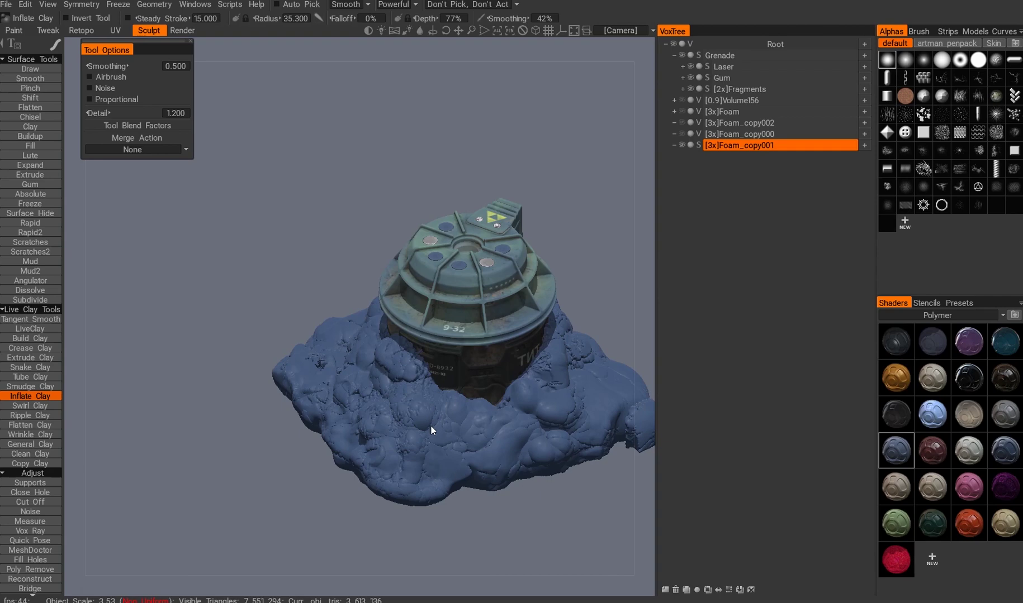
Cut the inflated foam's base flat from the side view with a rectangular Cut Off.
{"action": "left_click_drag", "start_coordinate": [431, 427], "coordinate": [508, 426], "text": "alt"}
{"action": "right_click_drag", "start_coordinate": [507, 426], "coordinate": [511, 475], "text": "alt"}
{"action": "left_click_drag", "start_coordinate": [512, 475], "coordinate": [330, 471], "text": "alt"}
{"action": "key", "text": "alt+c"}
{"action": "key", "text": "2"}
{"action": "left_click_drag", "start_coordinate": [191, 453], "coordinate": [601, 419]}
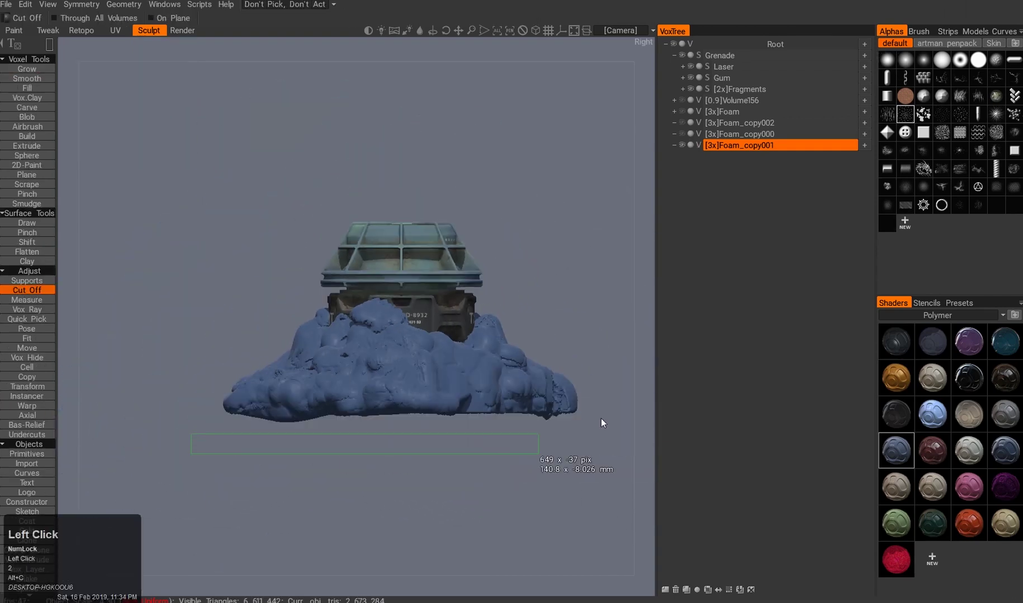
{"action": "left_click_drag", "start_coordinate": [282, 411], "coordinate": [348, 403], "text": "alt"}
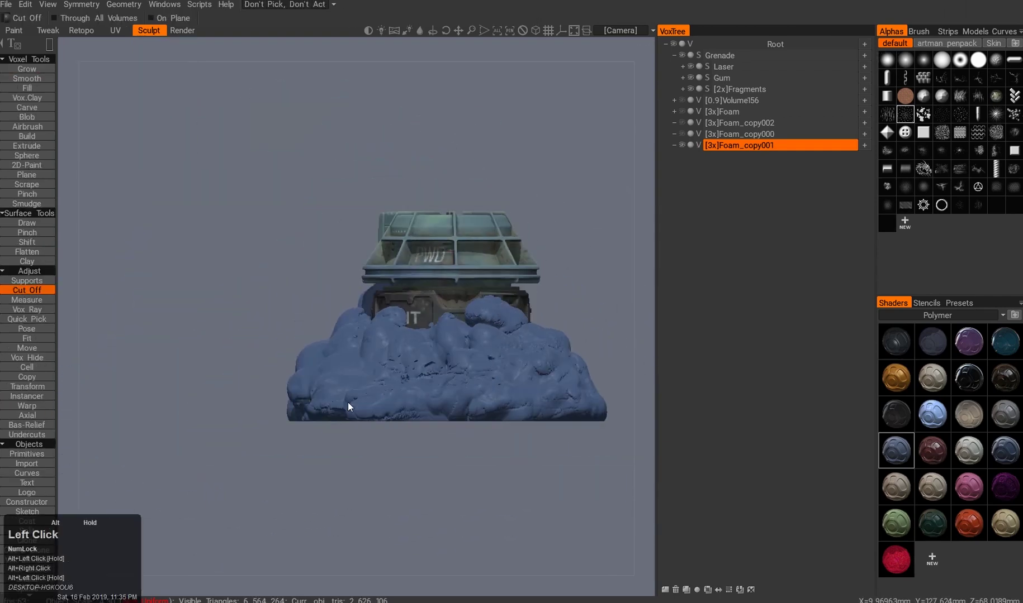
{"action": "right_click_drag", "start_coordinate": [347, 403], "coordinate": [380, 417], "text": "alt"}
{"action": "left_click_drag", "start_coordinate": [380, 416], "coordinate": [447, 464], "text": "alt"}
Compare Foam_copy000 and Foam_copy001 around the grenade by toggling their visibility.
{"action": "left_click", "coordinate": [682, 146]}
{"action": "left_click", "coordinate": [682, 135]}
{"action": "left_click_drag", "start_coordinate": [497, 329], "coordinate": [545, 324], "text": "alt"}
{"action": "left_click", "coordinate": [682, 146]}
{"action": "left_click", "coordinate": [681, 134]}
{"action": "left_click_drag", "start_coordinate": [534, 285], "coordinate": [403, 447], "text": "alt"}
{"action": "left_click", "coordinate": [682, 134]}
{"action": "left_click", "coordinate": [682, 146]}
{"action": "left_click", "coordinate": [681, 145]}
Drop Foam_copy000 onto Foam_copy001 to combine them and apply the blue Polymer shader.
{"action": "left_click_drag", "start_coordinate": [782, 135], "coordinate": [848, 142], "text": "ctrl"}
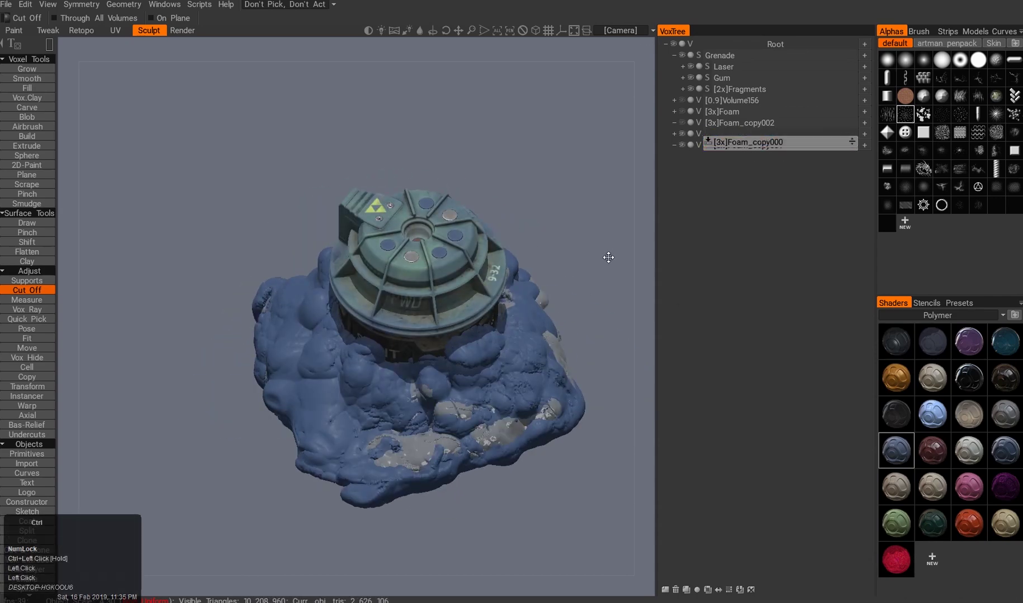
{"action": "left_click_drag", "start_coordinate": [552, 373], "coordinate": [433, 475], "text": "alt"}
{"action": "key", "text": "a"}
{"action": "left_click", "coordinate": [896, 450]}
{"action": "left_click", "coordinate": [681, 146]}
{"action": "left_click_drag", "start_coordinate": [517, 369], "coordinate": [487, 363], "text": "alt"}
{"action": "left_click", "coordinate": [682, 135]}
{"action": "left_click", "coordinate": [682, 146]}
Adjust the placement of Foam_copy001 around the grenade with the Transform gizmo in the front view.
{"action": "key", "text": "w"}
{"action": "left_click_drag", "start_coordinate": [503, 274], "coordinate": [470, 251], "text": "alt"}
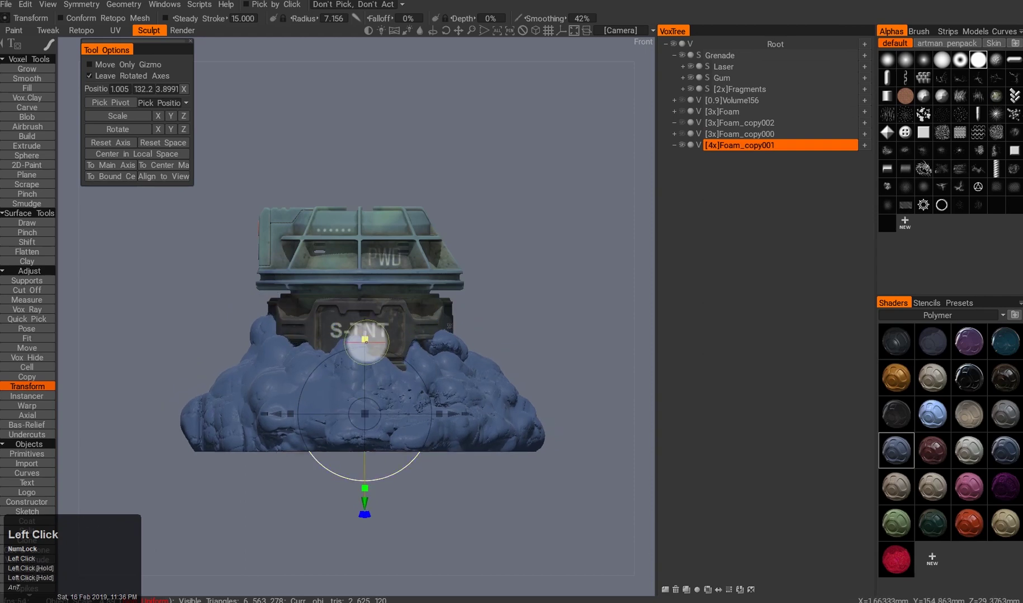
{"action": "left_click_drag", "start_coordinate": [364, 324], "coordinate": [232, 417], "text": "alt"}
Fill the crevices around Foam_copy001 with the Fill tool at a radius of 12.203, changing its smoothing strength.
{"action": "double_click", "coordinate": [449, 367]}
{"action": "double_click", "coordinate": [418, 379]}
{"action": "left_click_drag", "start_coordinate": [418, 379], "coordinate": [453, 431], "text": "alt"}
{"action": "double_click", "coordinate": [454, 432]}
{"action": "left_click", "coordinate": [512, 17]}
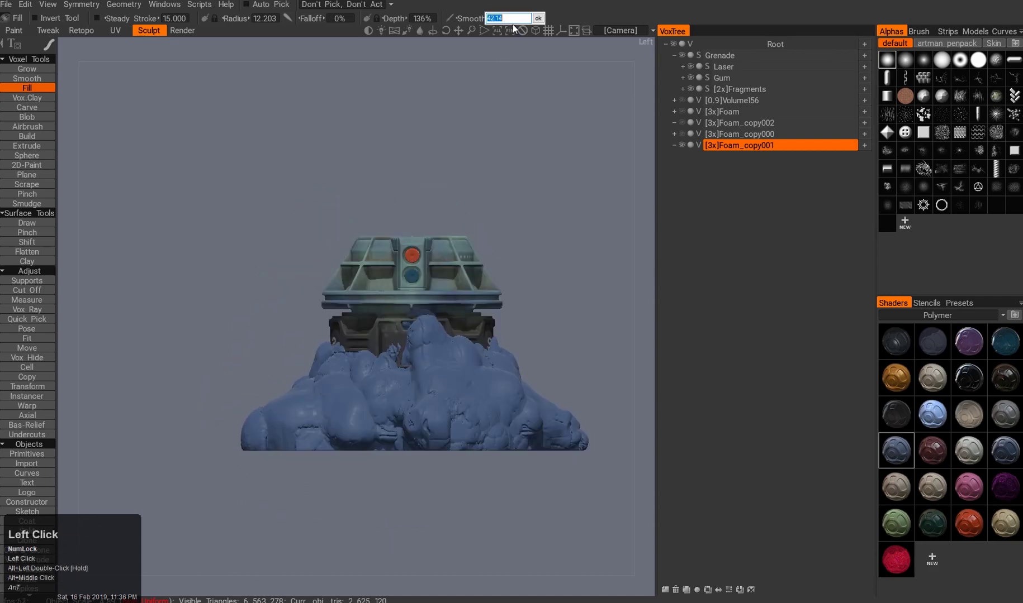
{"action": "key", "text": "Return"}
{"action": "left_click_drag", "start_coordinate": [358, 481], "coordinate": [405, 511], "text": "alt"}
{"action": "left_click", "coordinate": [406, 511]}
{"action": "middle_click_drag", "start_coordinate": [418, 496], "coordinate": [361, 494], "text": "alt"}
{"action": "left_click_drag", "start_coordinate": [361, 493], "coordinate": [397, 447], "text": "alt"}
{"action": "double_click", "coordinate": [397, 447]}
{"action": "left_click", "coordinate": [490, 468]}
{"action": "left_click_drag", "start_coordinate": [491, 468], "coordinate": [497, 407], "text": "alt"}
Cut freehand chunks out of Foam_copy001 with a closed-shape Cut Off from the back, side and top views.
{"action": "key", "text": "e"}
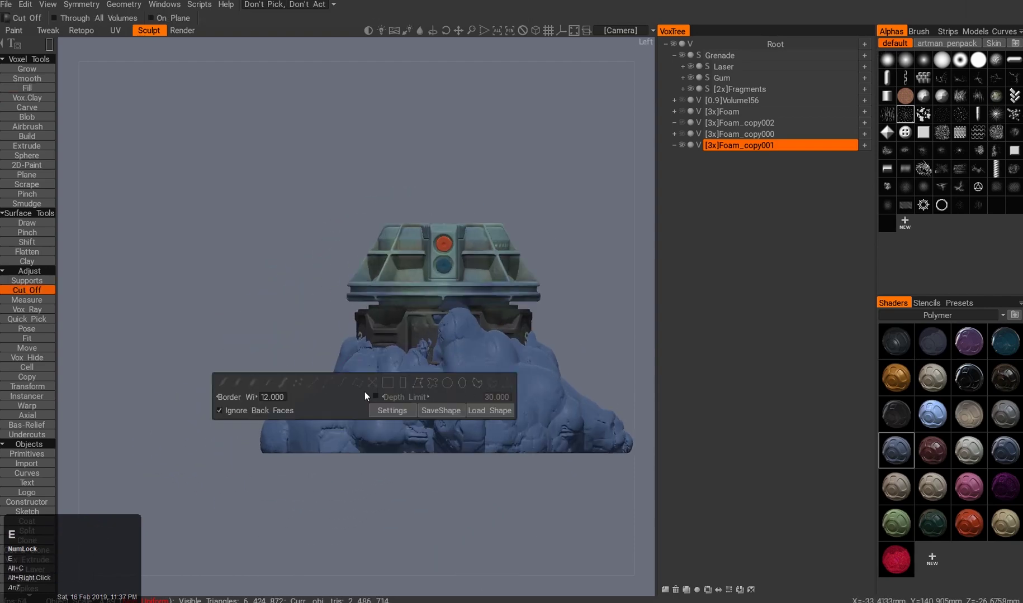
{"action": "left_click", "coordinate": [439, 383]}
{"action": "left_click_drag", "start_coordinate": [439, 383], "coordinate": [484, 431], "text": "alt"}
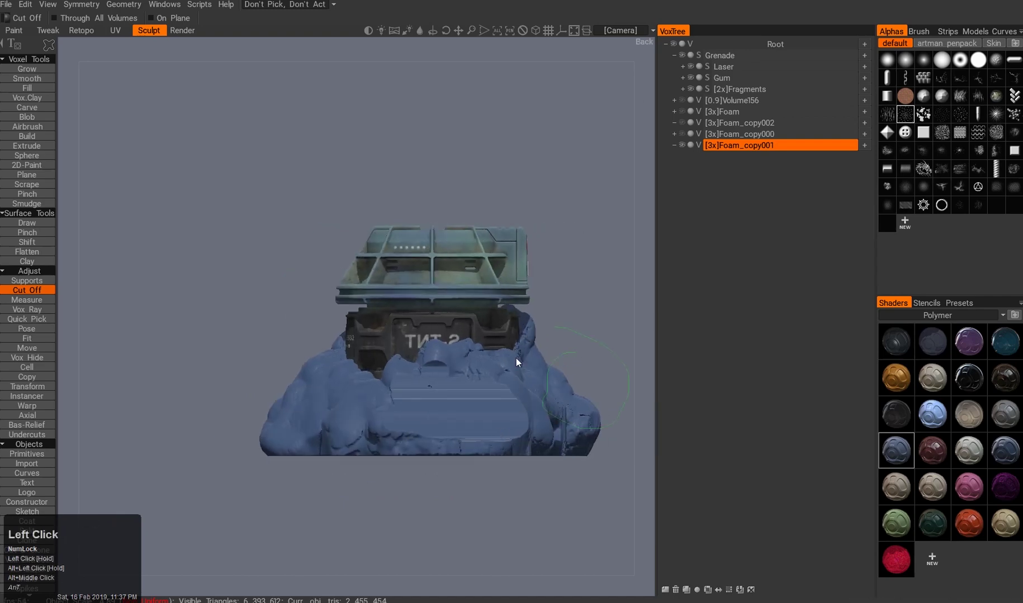
{"action": "left_click_drag", "start_coordinate": [228, 439], "coordinate": [320, 373], "text": "alt"}
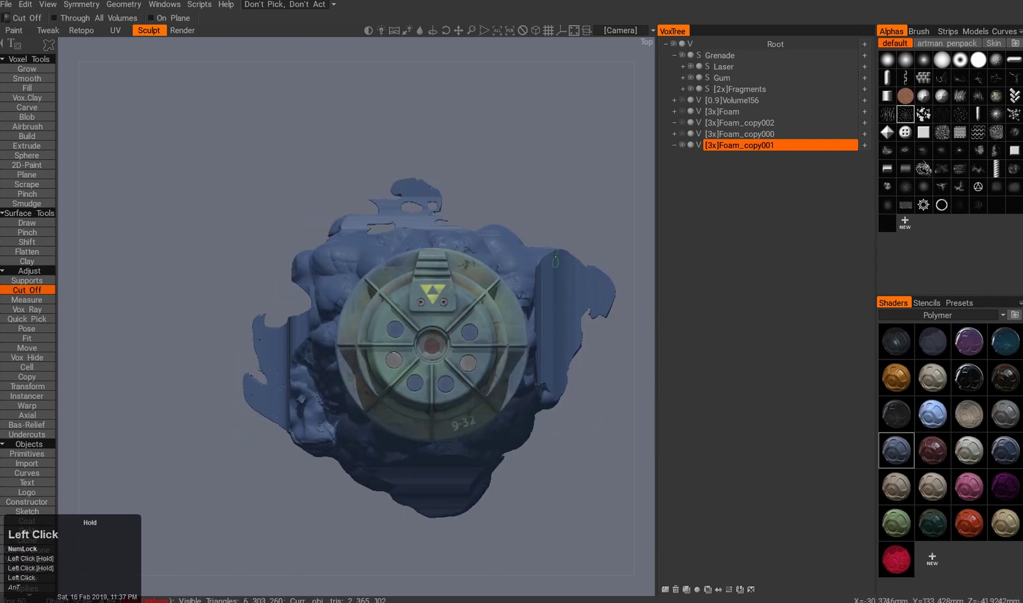
{"action": "left_click_drag", "start_coordinate": [271, 314], "coordinate": [422, 475], "text": "alt"}
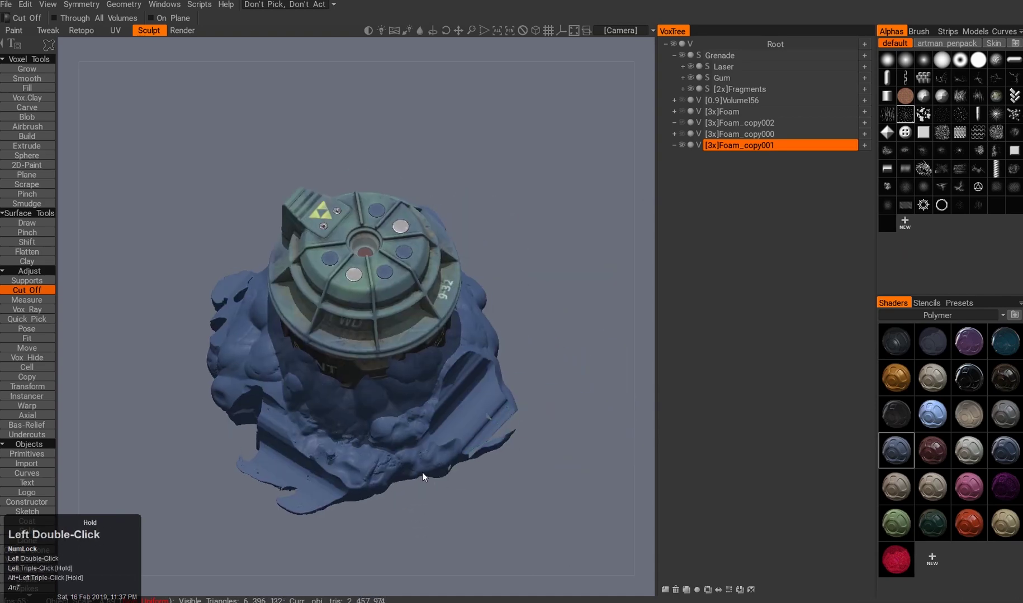
{"action": "left_click_drag", "start_coordinate": [281, 468], "coordinate": [509, 362], "text": "alt"}
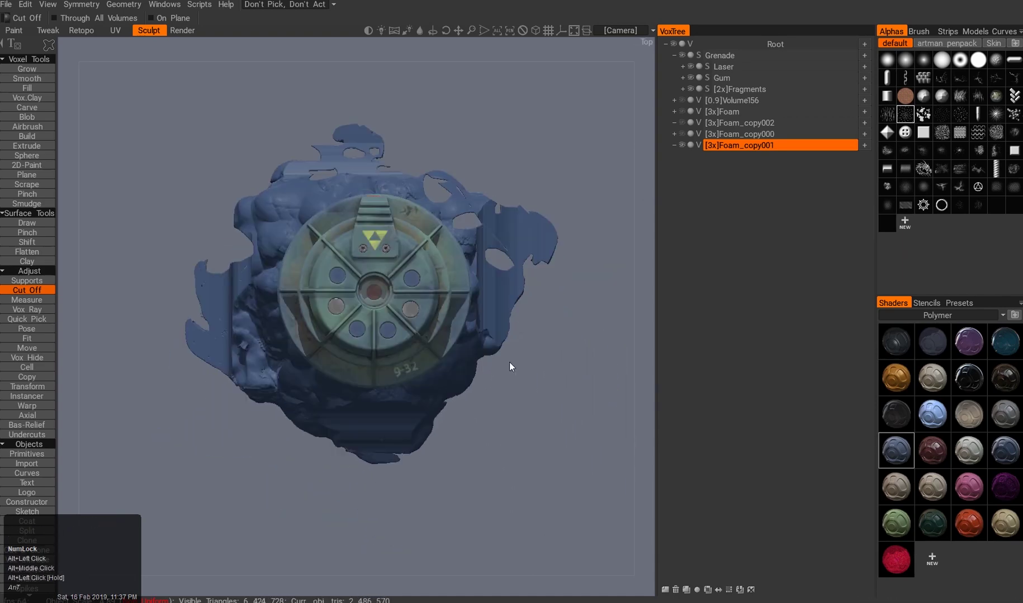
Add loose round foam blobs around the base with Vox.Clay at a radius of about 11.26.
{"action": "left_click", "coordinate": [27, 185]}
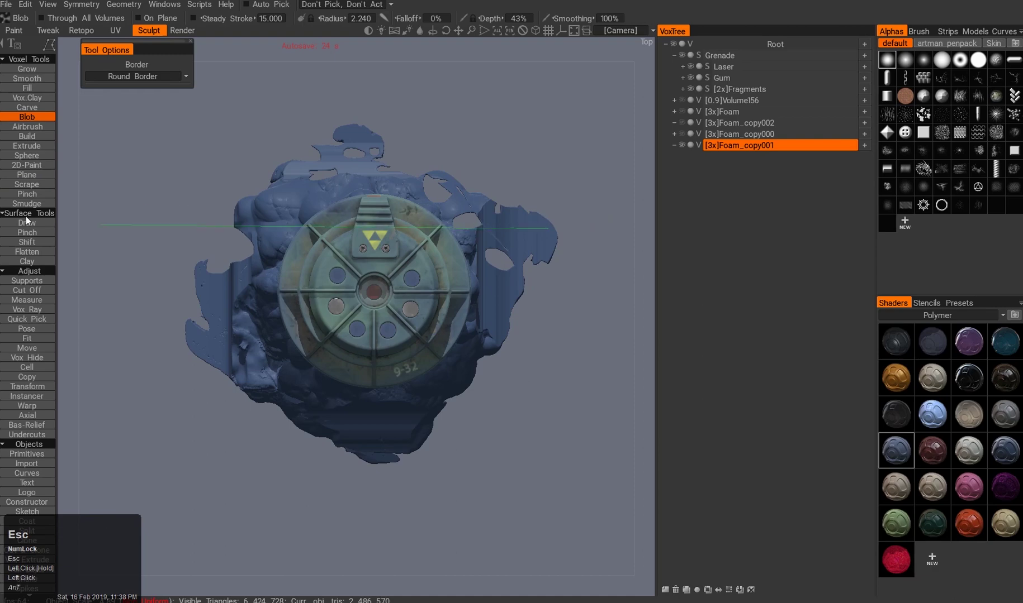
{"action": "middle_click", "coordinate": [474, 261]}
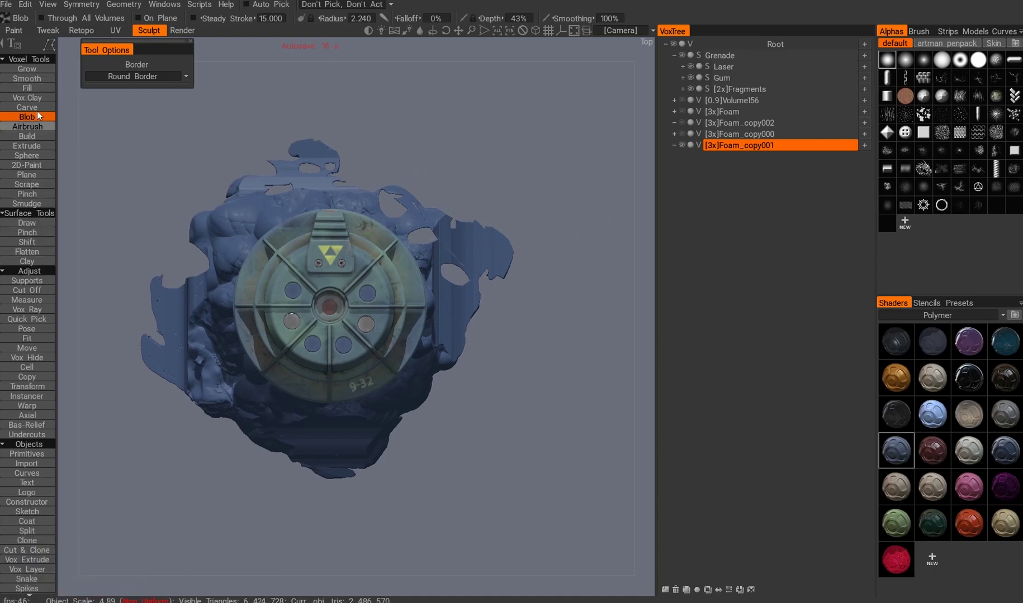
{"action": "left_click_drag", "start_coordinate": [563, 247], "coordinate": [505, 238], "text": "alt"}
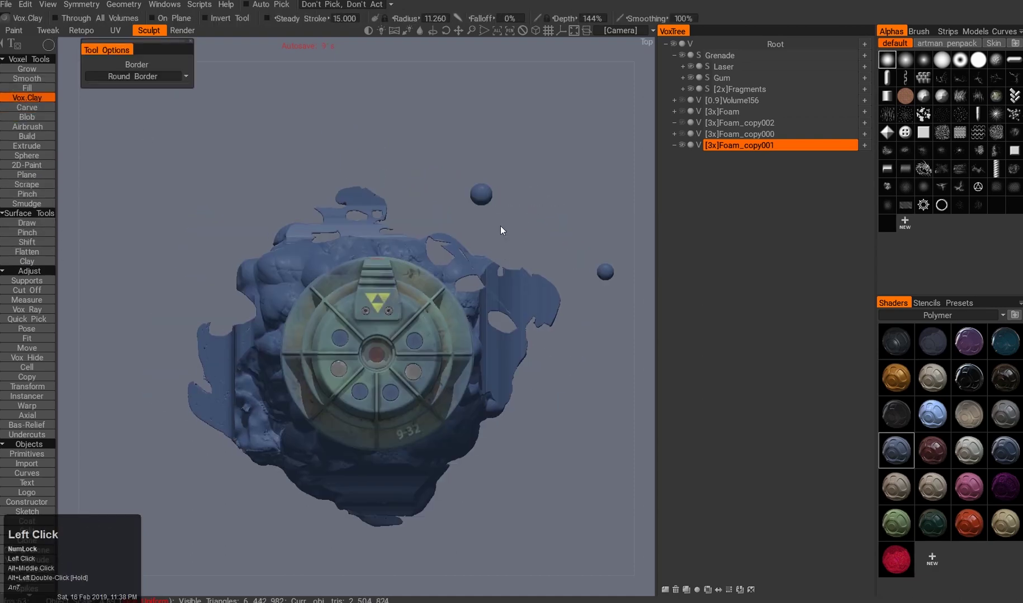
{"action": "middle_click", "coordinate": [418, 338], "text": "alt"}
{"action": "left_click_drag", "start_coordinate": [385, 200], "coordinate": [463, 358], "text": "alt"}
{"action": "key", "text": "m"}
{"action": "middle_click", "coordinate": [343, 358]}
{"action": "middle_click_drag", "start_coordinate": [62, 357], "coordinate": [173, 358], "text": "alt"}
{"action": "left_click_drag", "start_coordinate": [179, 361], "coordinate": [417, 387], "text": "alt"}
{"action": "middle_click_drag", "start_coordinate": [416, 386], "coordinate": [409, 417], "text": "alt"}
Trim the underside of the foam and new blobs flat from the front view with a rectangular Cut Off.
{"action": "key", "text": "alt+c"}
{"action": "key", "text": "2"}
{"action": "right_click_drag", "start_coordinate": [324, 423], "coordinate": [255, 416], "text": "alt"}
{"action": "left_click", "coordinate": [589, 381]}
{"action": "left_click_drag", "start_coordinate": [589, 382], "coordinate": [438, 410], "text": "alt"}
{"action": "right_click_drag", "start_coordinate": [437, 410], "coordinate": [498, 440], "text": "alt"}
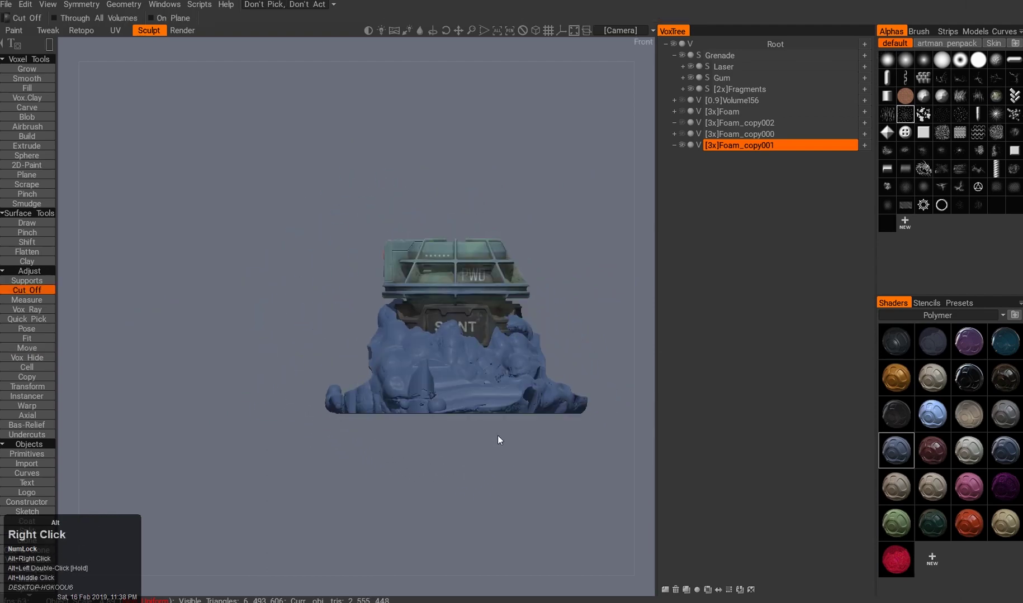
{"action": "middle_click_drag", "start_coordinate": [498, 441], "coordinate": [406, 413], "text": "alt"}
{"action": "right_click_drag", "start_coordinate": [406, 413], "coordinate": [689, 161], "text": "alt"}
Convert Foam_copy001 to surface mode and decimate it with a 50% reduction.
{"action": "left_click", "coordinate": [698, 145]}
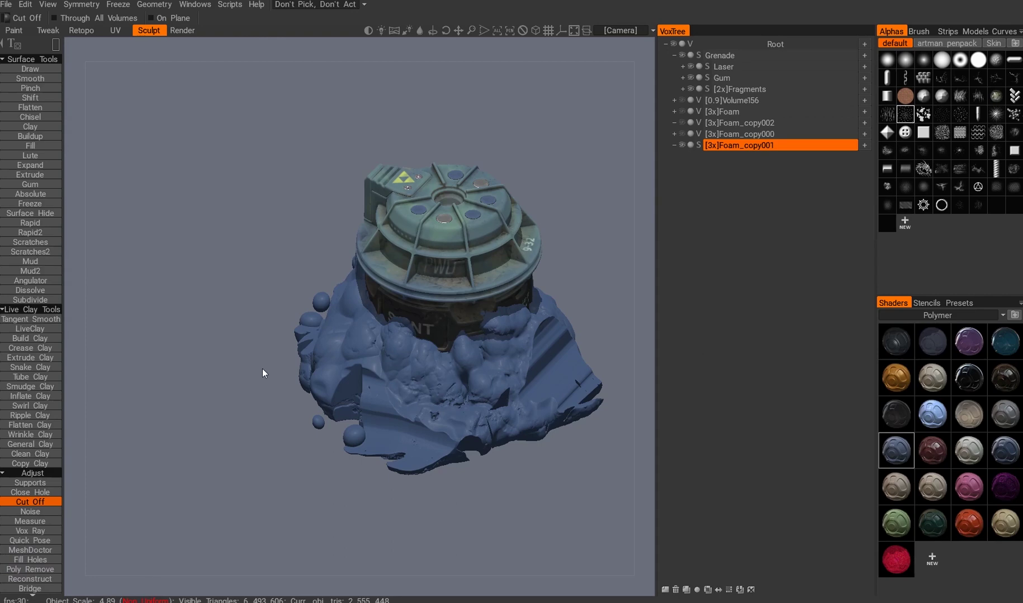
{"action": "left_click", "coordinate": [155, 6]}
{"action": "left_click", "coordinate": [212, 172]}
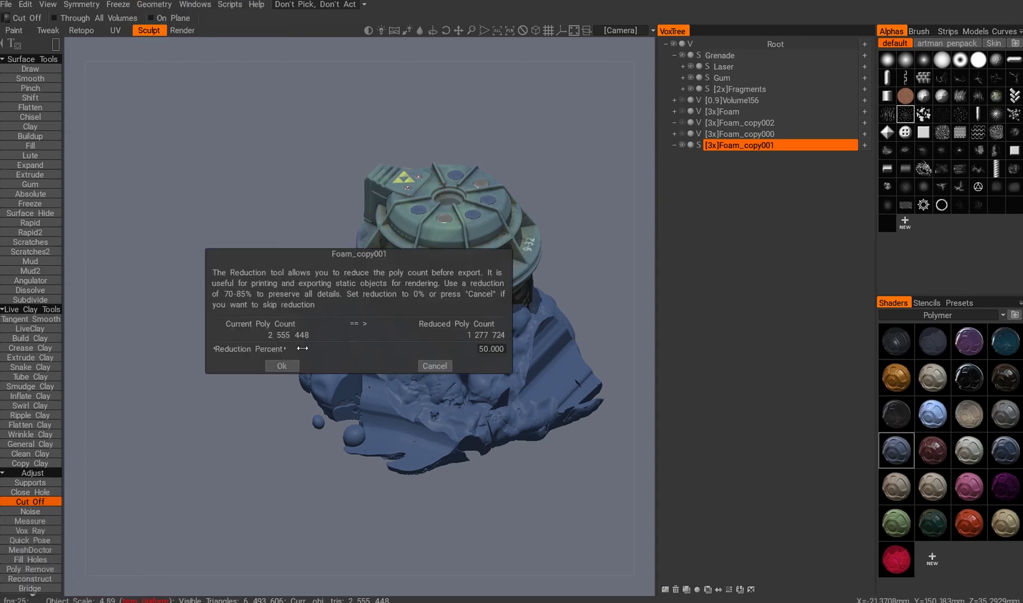
{"action": "left_click", "coordinate": [354, 361]}
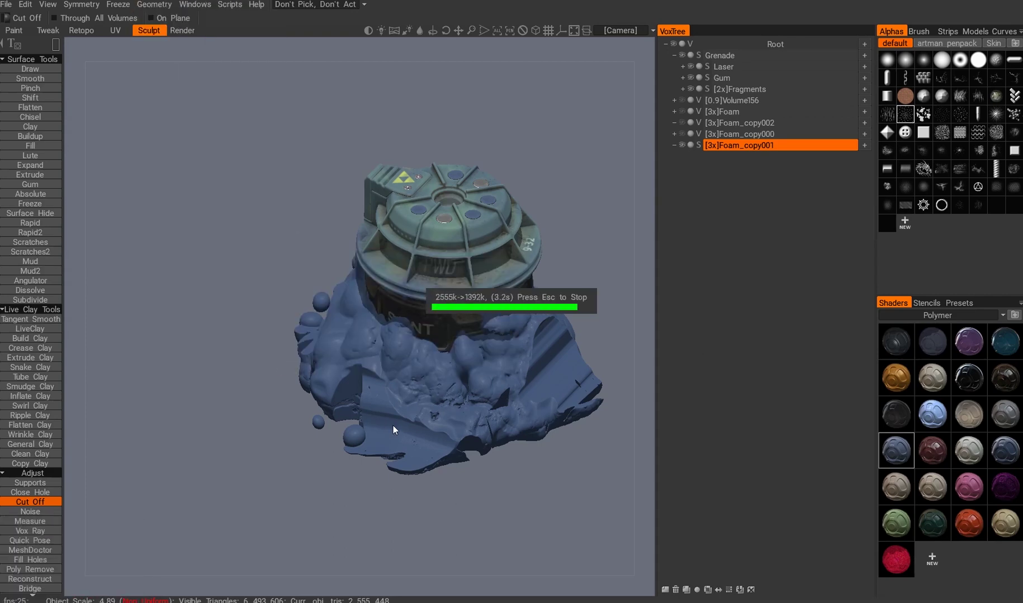
{"action": "left_click_drag", "start_coordinate": [499, 527], "coordinate": [335, 313]}
{"action": "left_click", "coordinate": [24, 395]}
{"action": "left_click_drag", "start_coordinate": [262, 410], "coordinate": [396, 470], "text": "alt"}
{"action": "middle_click_drag", "start_coordinate": [396, 470], "coordinate": [203, 418], "text": "alt"}
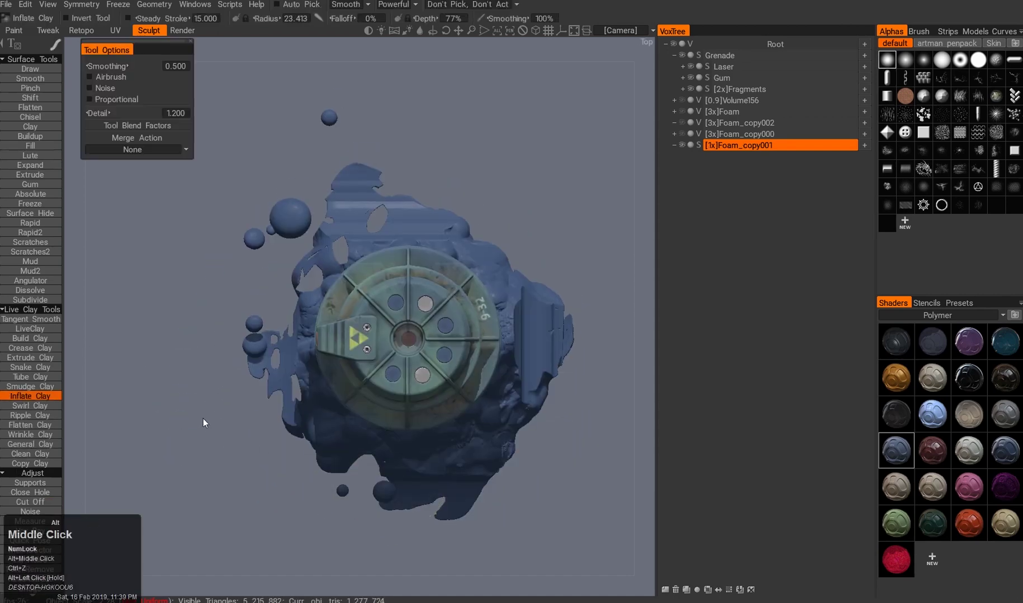
Select most of the foam's surface with the Dissolve tool, apply it to melt the detail, and clear the selection.
{"action": "right_click_drag", "start_coordinate": [203, 418], "coordinate": [46, 329], "text": "alt"}
{"action": "left_click", "coordinate": [30, 78]}
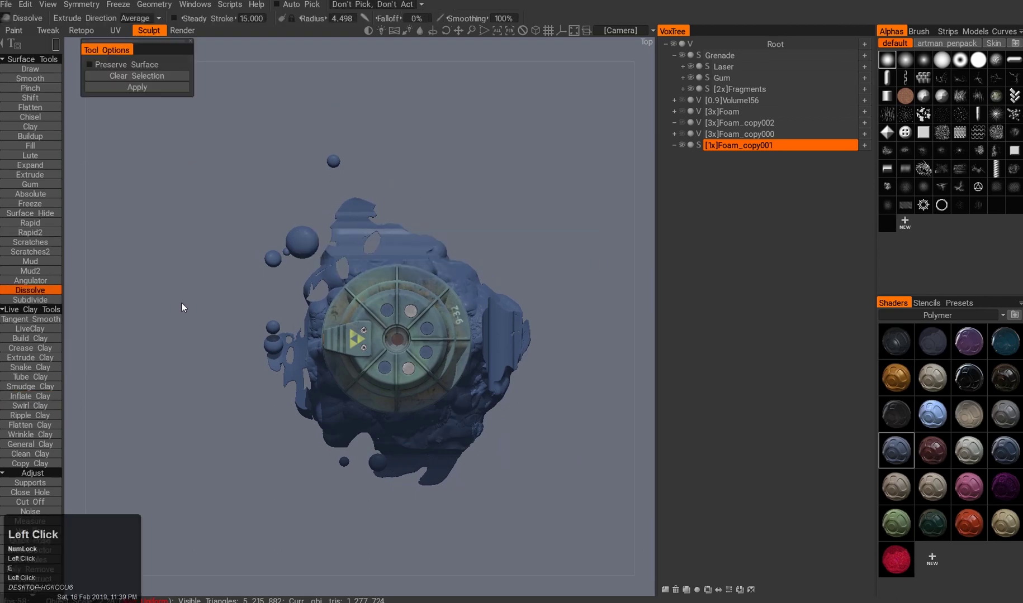
{"action": "left_click_drag", "start_coordinate": [430, 385], "coordinate": [207, 233], "text": "alt"}
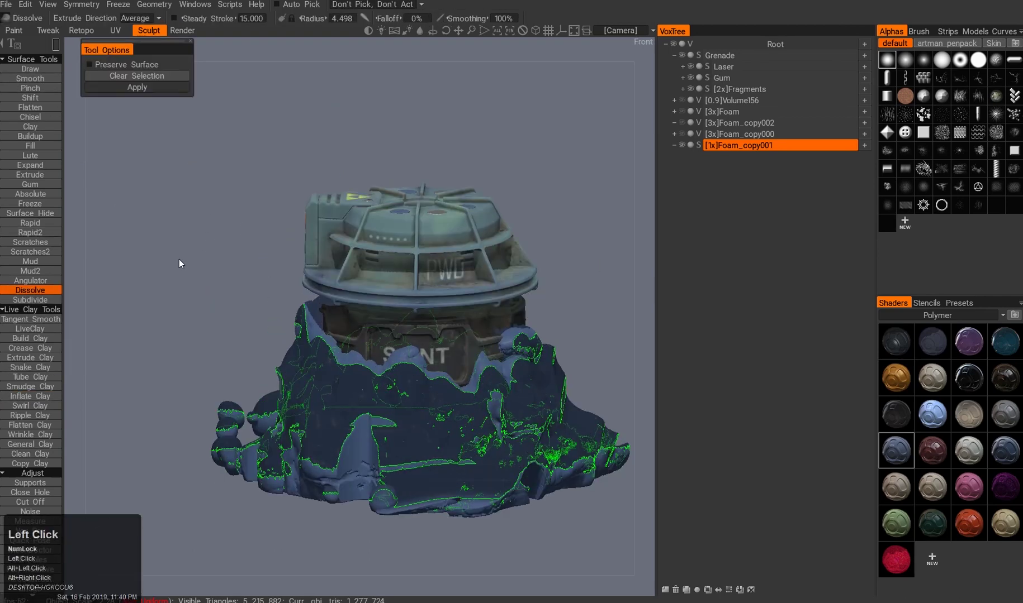
{"action": "key", "text": "Return"}
{"action": "left_click_drag", "start_coordinate": [188, 280], "coordinate": [238, 321], "text": "alt"}
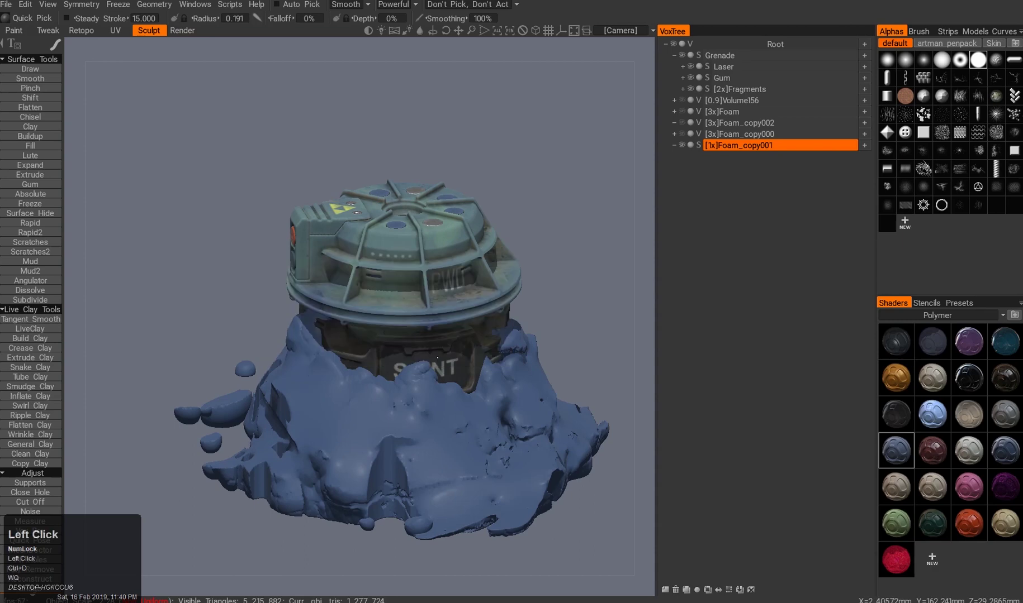
{"action": "left_click_drag", "start_coordinate": [437, 358], "coordinate": [48, 254], "text": "alt"}
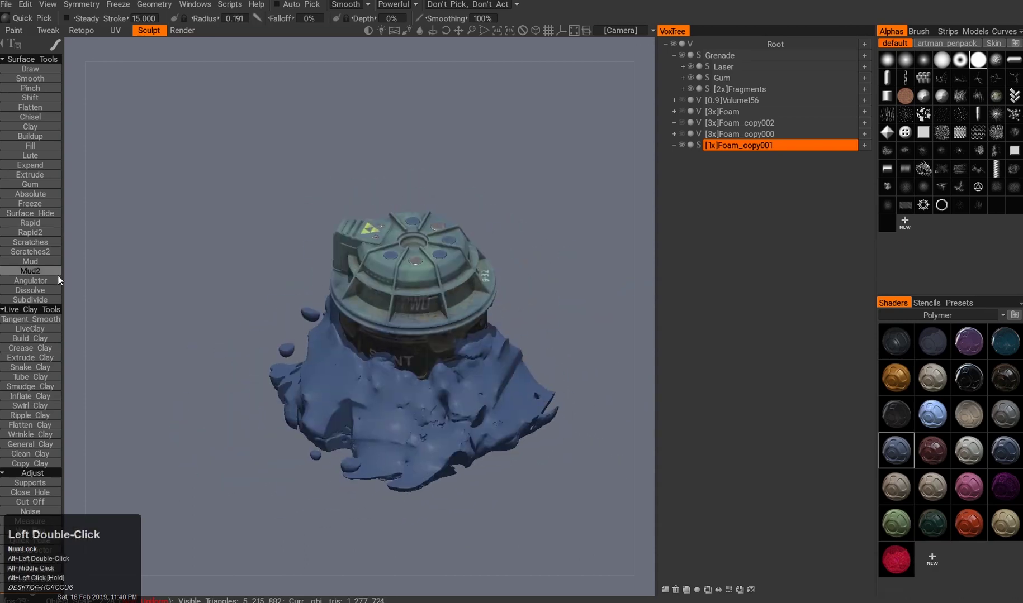
Swell the dissolved foam's front and lower edge into lumps with Inflate Clay, starting at a radius of 23.413.
{"action": "left_click", "coordinate": [29, 396]}
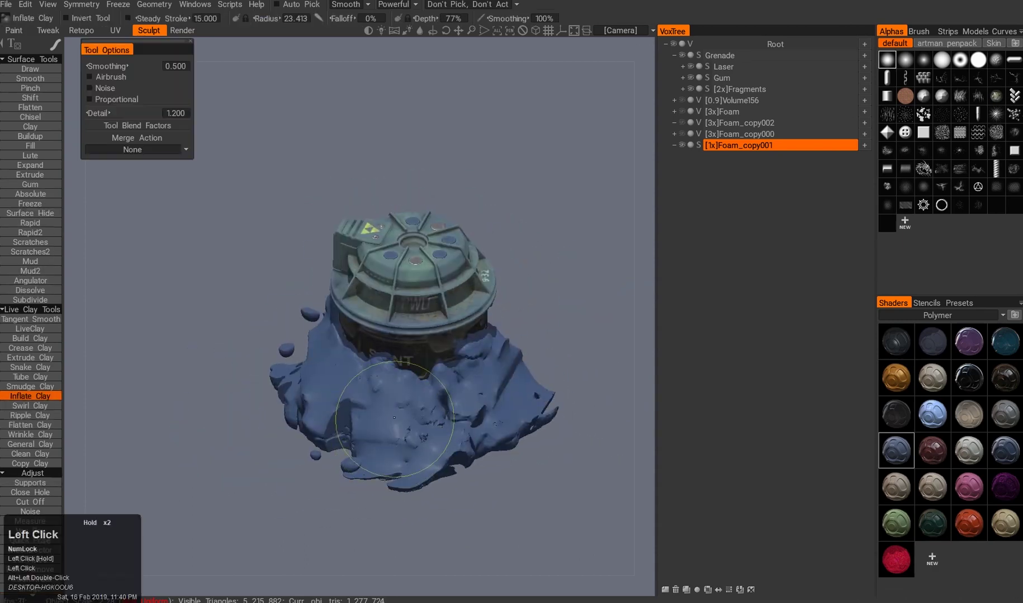
{"action": "left_click_drag", "start_coordinate": [388, 416], "coordinate": [414, 458], "text": "alt"}
{"action": "left_click_drag", "start_coordinate": [413, 458], "coordinate": [417, 462]}
{"action": "left_click_drag", "start_coordinate": [350, 449], "coordinate": [385, 462], "text": "alt"}
{"action": "mouse_move", "coordinate": [384, 461]}
{"action": "left_mouse_down"}
{"action": "mouse_move", "coordinate": [369, 447]}
{"action": "mouse_move", "coordinate": [507, 438]}
{"action": "mouse_move", "coordinate": [453, 477]}
{"action": "mouse_move", "coordinate": [422, 435]}
{"action": "mouse_move", "coordinate": [479, 377]}
{"action": "mouse_move", "coordinate": [470, 448]}
{"action": "mouse_move", "coordinate": [329, 479]}
{"action": "mouse_move", "coordinate": [345, 393]}
{"action": "mouse_move", "coordinate": [263, 480]}
{"action": "mouse_move", "coordinate": [367, 482]}
{"action": "left_mouse_up"}
{"action": "triple_click", "coordinate": [399, 473]}
{"action": "middle_click_drag", "start_coordinate": [367, 482], "coordinate": [487, 428], "text": "alt"}
Inflate the foam's remaining sides with Inflate Clay at a radius of 14.341, undoing the last stroke.
{"action": "mouse_move", "coordinate": [486, 428]}
{"action": "left_mouse_down", "text": "alt"}
{"action": "mouse_move", "coordinate": [459, 448]}
{"action": "mouse_move", "coordinate": [507, 456]}
{"action": "mouse_move", "coordinate": [379, 441]}
{"action": "left_mouse_up", "text": "alt"}
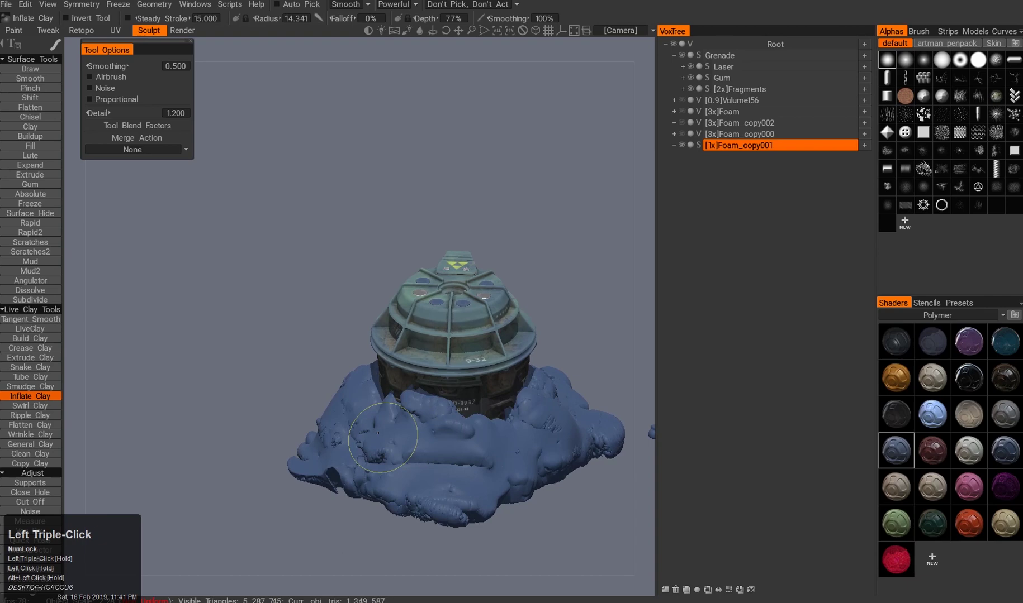
{"action": "left_click_drag", "start_coordinate": [606, 292], "coordinate": [390, 474], "text": "alt"}
{"action": "triple_click", "coordinate": [366, 403]}
{"action": "left_click_drag", "start_coordinate": [365, 403], "coordinate": [422, 479], "text": "alt"}
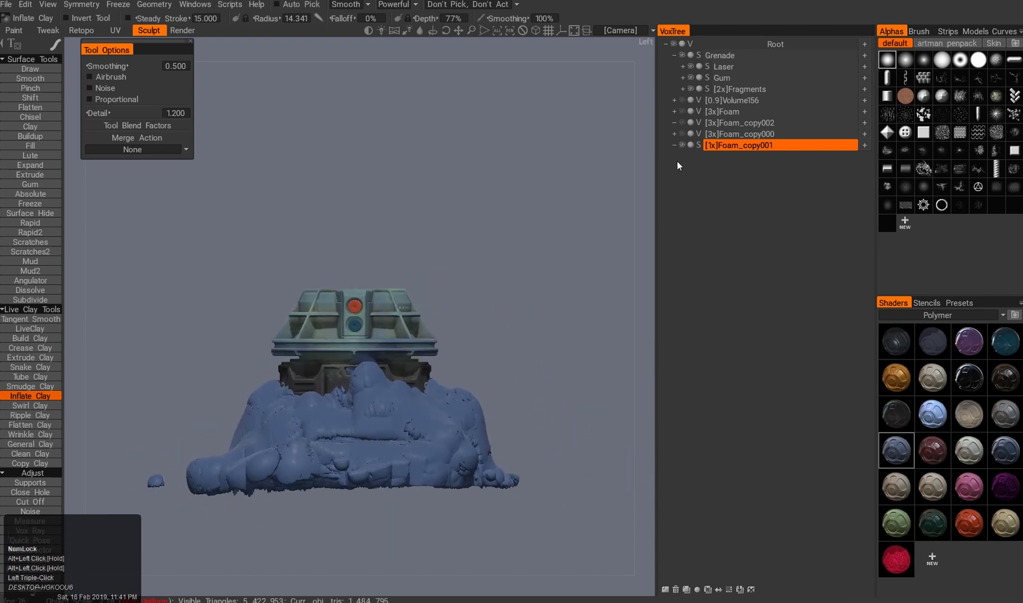
{"action": "left_click_drag", "start_coordinate": [286, 344], "coordinate": [454, 461], "text": "alt"}
{"action": "key", "text": "ctrl+z"}
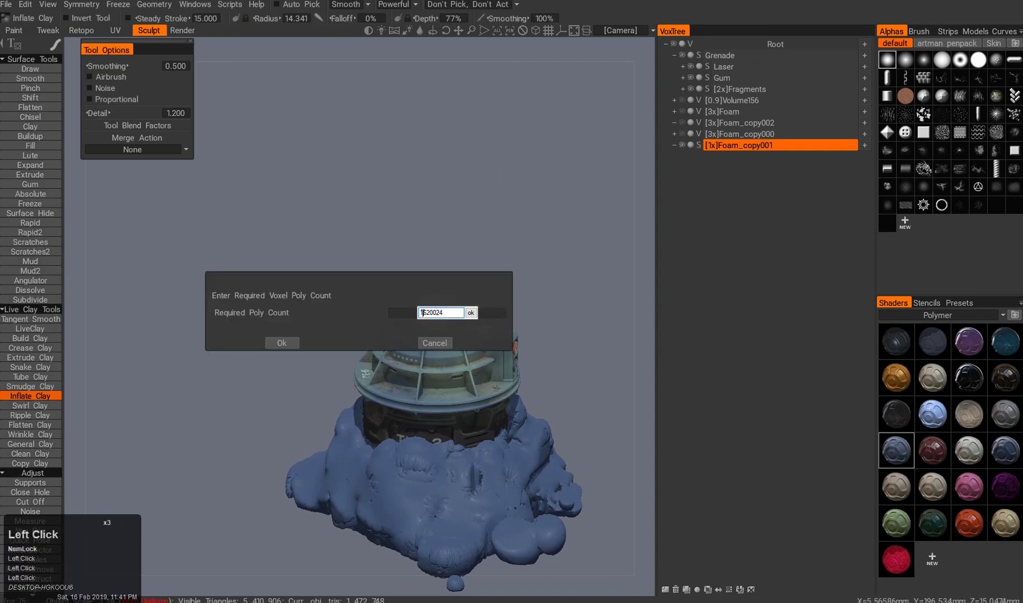
Convert Foam_copy001 back to voxels at an edited required poly count and cut its base flat.
{"action": "left_click", "coordinate": [281, 344]}
{"action": "left_click_drag", "start_coordinate": [281, 344], "coordinate": [453, 476], "text": "alt"}
{"action": "key", "text": "alt+c"}
{"action": "left_click", "coordinate": [509, 519]}
{"action": "left_click_drag", "start_coordinate": [509, 519], "coordinate": [414, 452], "text": "alt"}
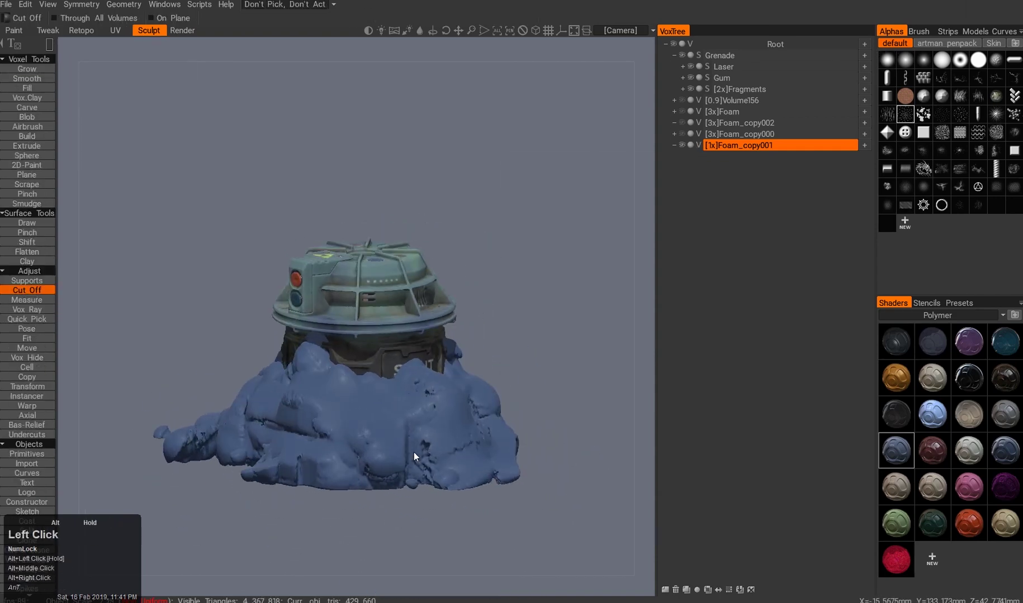
Compare Foam_copy000, Foam_copy001 and Foam_copy002 around the grenade by toggling their visibility.
{"action": "left_click", "coordinate": [682, 145]}
{"action": "left_click_drag", "start_coordinate": [595, 186], "coordinate": [676, 130], "text": "alt"}
{"action": "left_click", "coordinate": [682, 134]}
{"action": "left_click_drag", "start_coordinate": [547, 217], "coordinate": [519, 359], "text": "alt"}
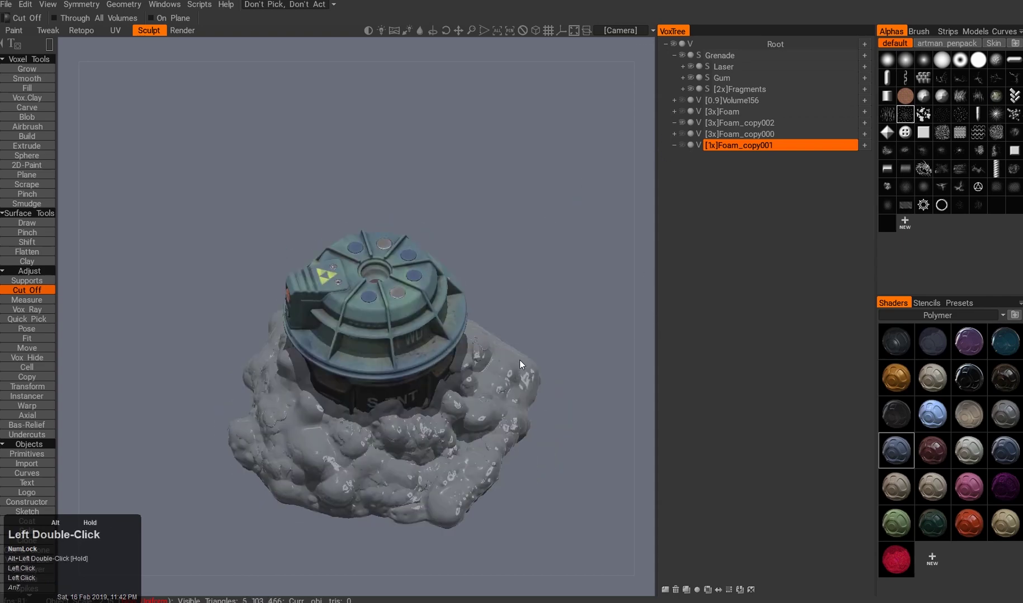
{"action": "left_click", "coordinate": [682, 144]}
{"action": "left_click", "coordinate": [682, 123]}
{"action": "left_click_drag", "start_coordinate": [620, 184], "coordinate": [418, 418], "text": "alt"}
Duplicate Foam_copy001 and view the duplicate together with Foam_copy002 around the grenade.
{"action": "key", "text": "shift+d"}
{"action": "key", "text": "KP_5"}
{"action": "left_click_drag", "start_coordinate": [557, 315], "coordinate": [506, 349], "text": "alt"}
{"action": "right_click_drag", "start_coordinate": [536, 397], "coordinate": [574, 377], "text": "alt"}
{"action": "left_click_drag", "start_coordinate": [609, 157], "coordinate": [564, 224], "text": "alt"}
{"action": "left_click", "coordinate": [682, 123]}
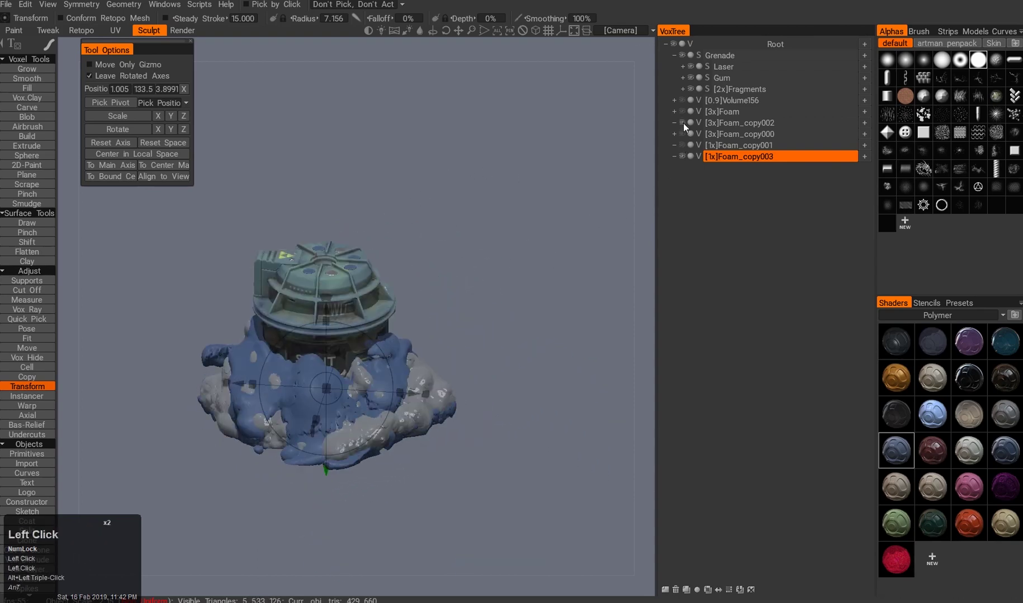
{"action": "double_click", "coordinate": [782, 123]}
{"action": "left_click_drag", "start_coordinate": [839, 159], "coordinate": [839, 159], "text": "shift"}
{"action": "mouse_move", "coordinate": [550, 386]}
{"action": "left_mouse_down", "text": "alt"}
{"action": "mouse_move", "coordinate": [509, 328]}
{"action": "mouse_move", "coordinate": [571, 370]}
{"action": "mouse_move", "coordinate": [546, 315]}
{"action": "mouse_move", "coordinate": [561, 347]}
{"action": "mouse_move", "coordinate": [409, 371]}
{"action": "left_mouse_up", "text": "alt"}
{"action": "key", "text": "ctrl+z"}
Hide Foam_copy002 and activate Vox Hide on the duplicated foam, Foam_copy003.
{"action": "left_click", "coordinate": [682, 123]}
{"action": "key", "text": "q"}
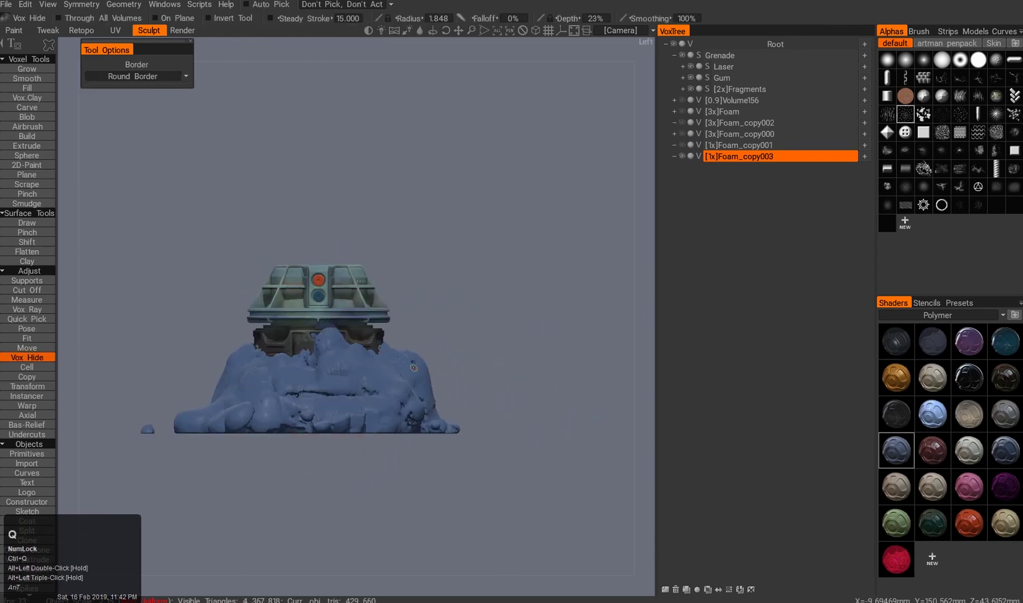
Try a rectangular Vox Hide on the foam through a stencil, inspect the result, and undo it.
{"action": "left_click", "coordinate": [926, 303]}
{"action": "left_click", "coordinate": [995, 389]}
{"action": "left_click_drag", "start_coordinate": [130, 323], "coordinate": [468, 96]}
{"action": "left_click", "coordinate": [538, 56]}
{"action": "left_click_drag", "start_coordinate": [503, 391], "coordinate": [475, 358], "text": "alt"}
{"action": "right_click_drag", "start_coordinate": [475, 357], "coordinate": [391, 414], "text": "alt"}
{"action": "middle_click_drag", "start_coordinate": [391, 414], "coordinate": [470, 349], "text": "alt"}
{"action": "right_click_drag", "start_coordinate": [470, 350], "coordinate": [479, 365], "text": "alt"}
{"action": "key", "text": "ctrl+z"}
Raise Foam_copy003's resolution to 3x and try a Vox Hide through the SkinCracks1 stencil.
{"action": "left_click_drag", "start_coordinate": [479, 365], "coordinate": [489, 394]}
{"action": "left_click", "coordinate": [428, 358]}
{"action": "left_click", "coordinate": [1012, 393]}
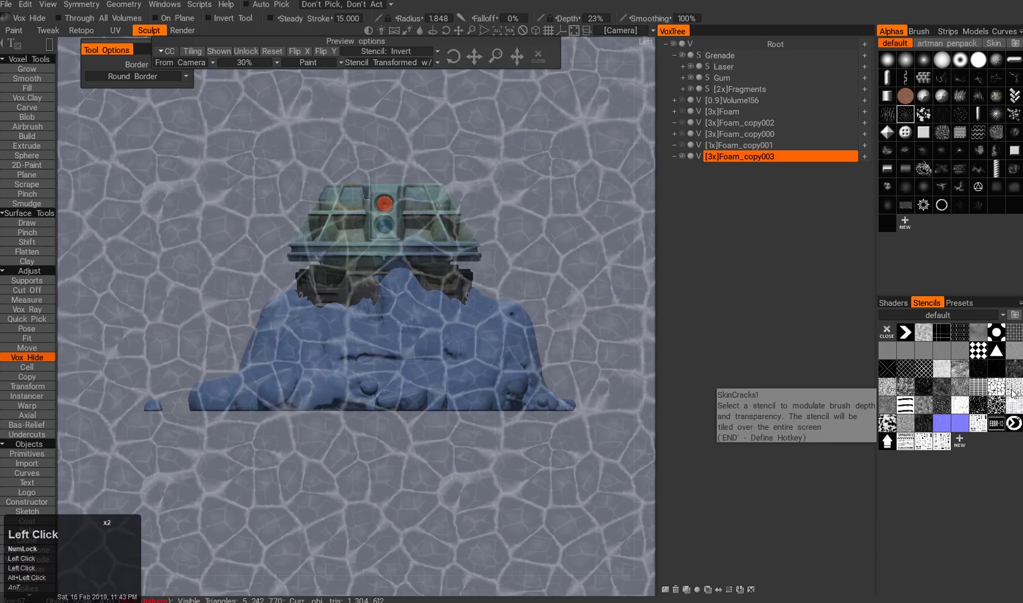
{"action": "left_click", "coordinate": [538, 61]}
{"action": "mouse_move", "coordinate": [393, 366]}
{"action": "left_mouse_down", "text": "alt"}
{"action": "mouse_move", "coordinate": [296, 331]}
{"action": "mouse_move", "coordinate": [393, 370]}
{"action": "left_mouse_up", "text": "alt"}
Enable radial symmetry of order 3 about the Y axis and cut SkinCracks1 cracks through the foam with rectangular Vox Hide.
{"action": "key", "text": "e"}
{"action": "key", "text": "s"}
{"action": "left_click", "coordinate": [386, 256]}
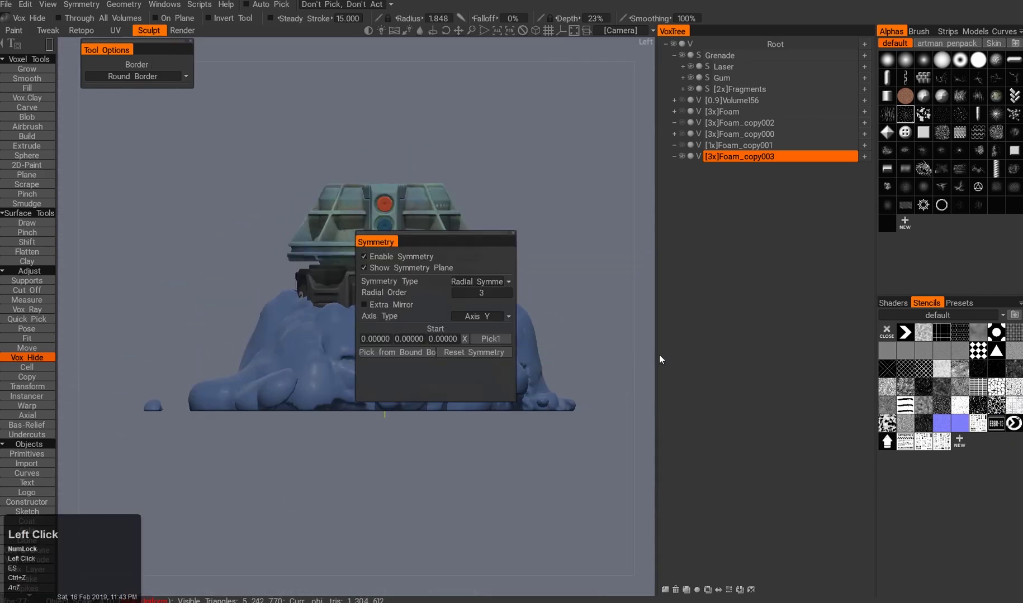
{"action": "left_click", "coordinate": [1000, 402]}
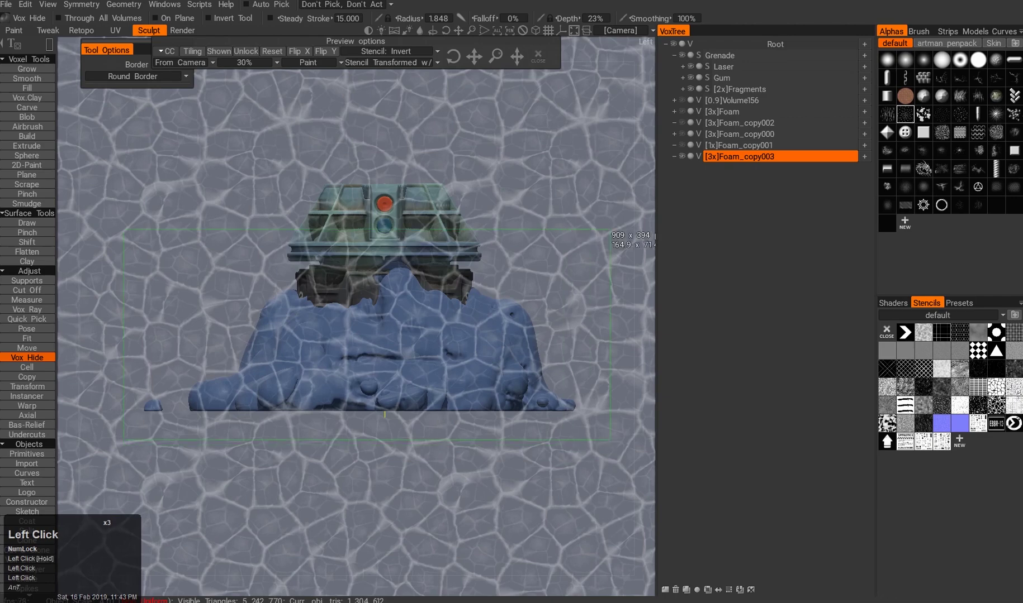
{"action": "left_click", "coordinate": [538, 56]}
{"action": "mouse_move", "coordinate": [468, 259]}
{"action": "left_mouse_down", "text": "alt"}
{"action": "mouse_move", "coordinate": [466, 293]}
{"action": "mouse_move", "coordinate": [280, 384]}
{"action": "mouse_move", "coordinate": [464, 470]}
{"action": "left_mouse_up", "text": "alt"}
{"action": "right_click_drag", "start_coordinate": [463, 470], "coordinate": [487, 441], "text": "alt"}
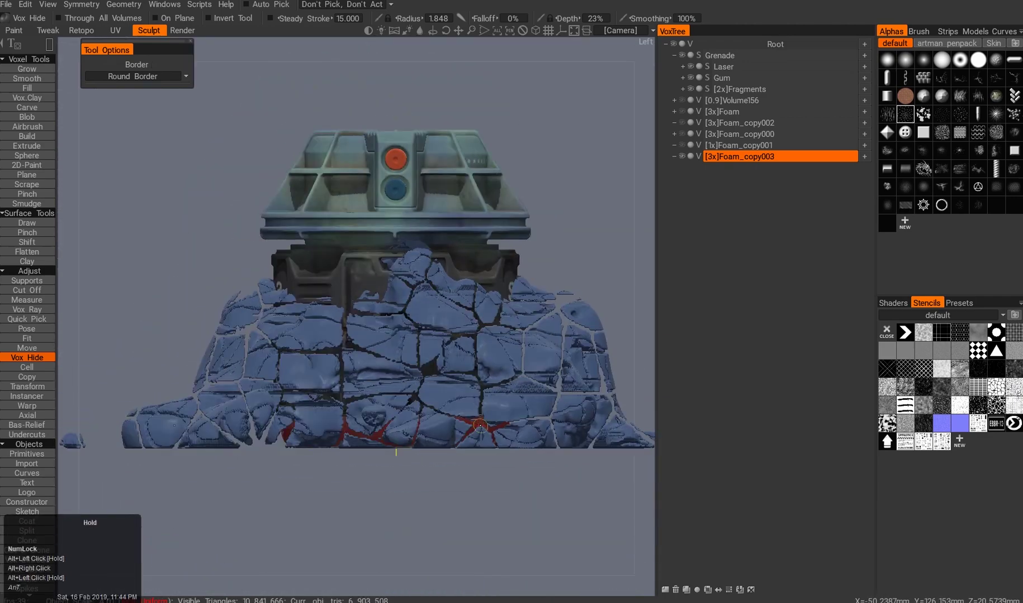
{"action": "left_click_drag", "start_coordinate": [487, 441], "coordinate": [366, 434], "text": "alt"}
Switch Vox Hide to brush strokes, undo the test stroke, and turn off the radial symmetry.
{"action": "key", "text": "e"}
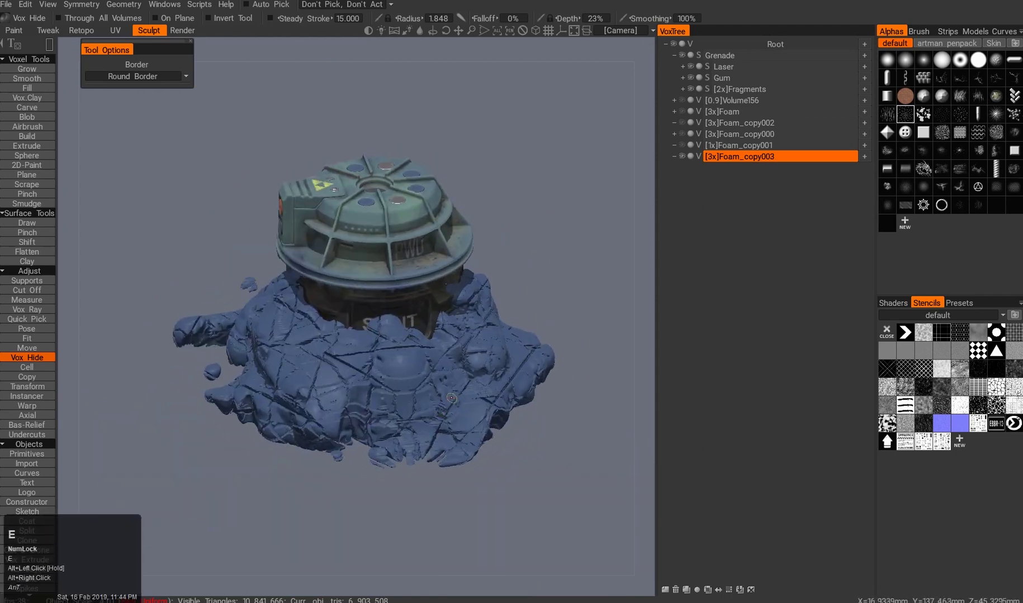
{"action": "left_click", "coordinate": [337, 367]}
{"action": "left_click_drag", "start_coordinate": [338, 367], "coordinate": [447, 400], "text": "alt"}
{"action": "key", "text": "ctrl+z"}
{"action": "key", "text": "s"}
{"action": "left_click", "coordinate": [395, 355]}
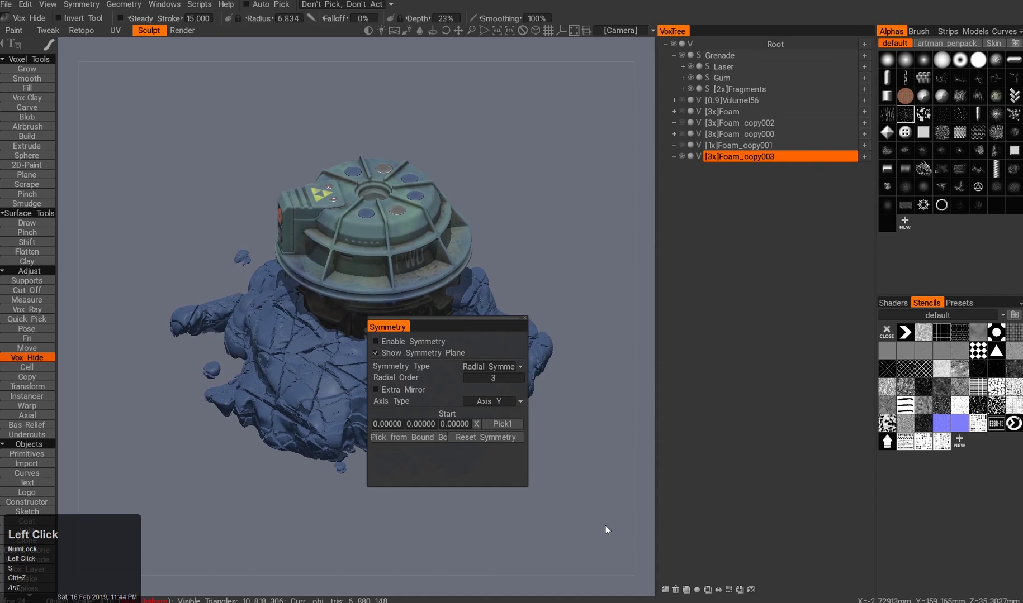
{"action": "left_click", "coordinate": [605, 527]}
{"action": "key", "text": "End"}
Restore hidden voxels in parts of the foam's cracks with inverted Vox Hide strokes at a radius of 6.834.
{"action": "left_click_drag", "start_coordinate": [335, 385], "coordinate": [413, 407], "text": "alt"}
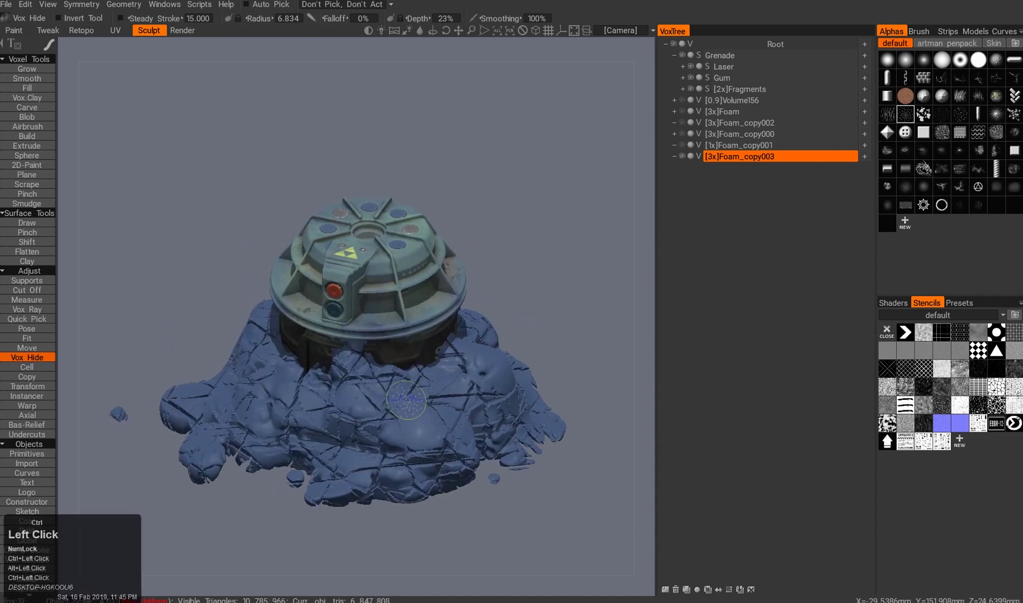
{"action": "right_click_drag", "start_coordinate": [406, 447], "coordinate": [406, 475], "text": "alt"}
{"action": "left_click_drag", "start_coordinate": [406, 474], "coordinate": [370, 435], "text": "alt"}
{"action": "mouse_move", "coordinate": [370, 436]}
{"action": "left_mouse_down", "text": "alt"}
{"action": "mouse_move", "coordinate": [410, 435]}
{"action": "mouse_move", "coordinate": [420, 485]}
{"action": "left_mouse_up", "text": "alt"}
{"action": "key", "text": "ctrl+z"}
{"action": "left_click_drag", "start_coordinate": [461, 454], "coordinate": [428, 424], "text": "ctrl"}
{"action": "key", "text": "ctrl+z"}
{"action": "mouse_move", "coordinate": [442, 385]}
{"action": "left_mouse_down", "text": "alt"}
{"action": "mouse_move", "coordinate": [404, 338]}
{"action": "mouse_move", "coordinate": [424, 365]}
{"action": "left_mouse_up", "text": "alt"}
{"action": "left_click_drag", "start_coordinate": [424, 364], "coordinate": [432, 340], "text": "ctrl"}
Patch more cracks below the red and blue buttons with inverted Vox Hide at a radius of about 3.139.
{"action": "mouse_move", "coordinate": [411, 442]}
{"action": "left_mouse_down", "text": "alt"}
{"action": "mouse_move", "coordinate": [419, 472]}
{"action": "mouse_move", "coordinate": [370, 450]}
{"action": "mouse_move", "coordinate": [484, 482]}
{"action": "mouse_move", "coordinate": [274, 407]}
{"action": "mouse_move", "coordinate": [316, 467]}
{"action": "mouse_move", "coordinate": [456, 399]}
{"action": "mouse_move", "coordinate": [424, 442]}
{"action": "left_mouse_up", "text": "alt"}
{"action": "right_click_drag", "start_coordinate": [424, 441], "coordinate": [409, 425], "text": "alt"}
{"action": "left_click_drag", "start_coordinate": [409, 425], "coordinate": [503, 375], "text": "alt"}
{"action": "right_click_drag", "start_coordinate": [503, 374], "coordinate": [627, 458], "text": "alt"}
{"action": "middle_click_drag", "start_coordinate": [481, 330], "coordinate": [378, 360], "text": "alt"}
{"action": "left_click_drag", "start_coordinate": [430, 272], "coordinate": [353, 414], "text": "alt"}
{"action": "double_click", "coordinate": [393, 284], "text": "ctrl"}
{"action": "left_click_drag", "start_coordinate": [277, 452], "coordinate": [385, 434], "text": "alt"}
{"action": "double_click", "coordinate": [479, 389], "text": "ctrl"}
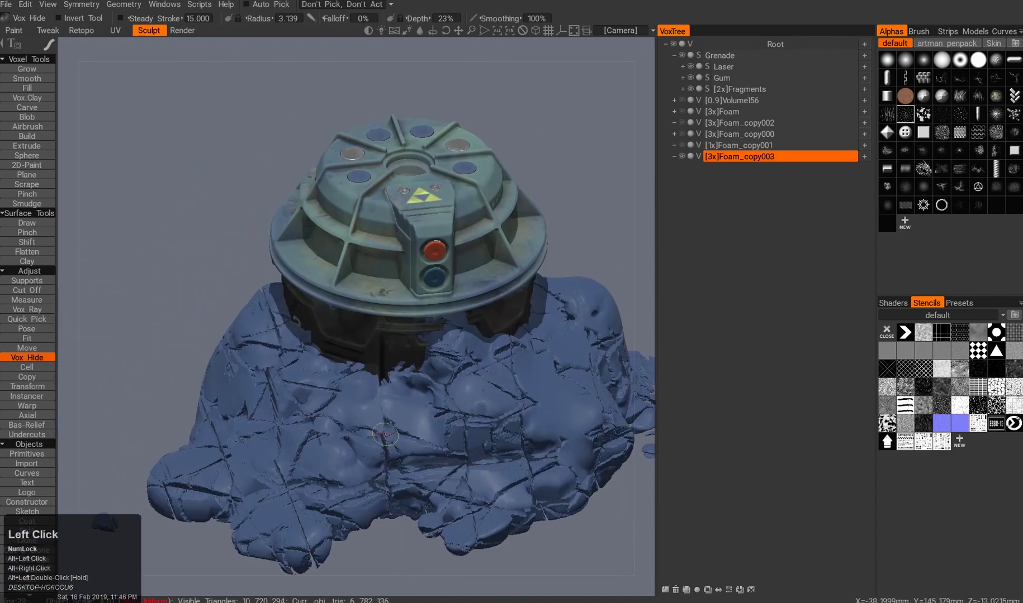
Continue patching the foam's cracks with inverted Vox Hide from other sides, undo the last stroke, and reduce the brush radius.
{"action": "left_click_drag", "start_coordinate": [329, 484], "coordinate": [411, 288], "text": "alt"}
{"action": "right_click_drag", "start_coordinate": [411, 288], "coordinate": [441, 313], "text": "alt"}
{"action": "left_click_drag", "start_coordinate": [442, 313], "coordinate": [438, 342], "text": "alt"}
{"action": "right_click_drag", "start_coordinate": [438, 342], "coordinate": [402, 369], "text": "alt"}
{"action": "left_click_drag", "start_coordinate": [403, 369], "coordinate": [370, 395], "text": "alt"}
{"action": "middle_click_drag", "start_coordinate": [370, 396], "coordinate": [447, 400], "text": "alt"}
{"action": "left_click_drag", "start_coordinate": [447, 400], "coordinate": [404, 384], "text": "alt"}
{"action": "middle_click_drag", "start_coordinate": [403, 383], "coordinate": [497, 414], "text": "alt"}
{"action": "mouse_move", "coordinate": [497, 414]}
{"action": "left_mouse_down", "text": "alt"}
{"action": "mouse_move", "coordinate": [475, 503]}
{"action": "mouse_move", "coordinate": [394, 453]}
{"action": "mouse_move", "coordinate": [365, 461]}
{"action": "mouse_move", "coordinate": [272, 403]}
{"action": "mouse_move", "coordinate": [398, 427]}
{"action": "mouse_move", "coordinate": [419, 461]}
{"action": "mouse_move", "coordinate": [406, 373]}
{"action": "mouse_move", "coordinate": [372, 471]}
{"action": "left_mouse_up", "text": "alt"}
{"action": "key", "text": "ctrl+z"}
{"action": "key", "text": "bracketleft"}
{"action": "key", "text": "bracketleft"}
{"action": "key", "text": "bracketleft"}
Duplicate the cracked Foam_copy003 volume.
{"action": "left_click_drag", "start_coordinate": [445, 374], "coordinate": [369, 417], "text": "alt"}
{"action": "right_click_drag", "start_coordinate": [369, 417], "coordinate": [467, 352], "text": "alt"}
{"action": "middle_click_drag", "start_coordinate": [468, 352], "coordinate": [474, 336], "text": "alt"}
{"action": "left_click_drag", "start_coordinate": [475, 336], "coordinate": [440, 320], "text": "alt"}
{"action": "key", "text": "shift+d"}
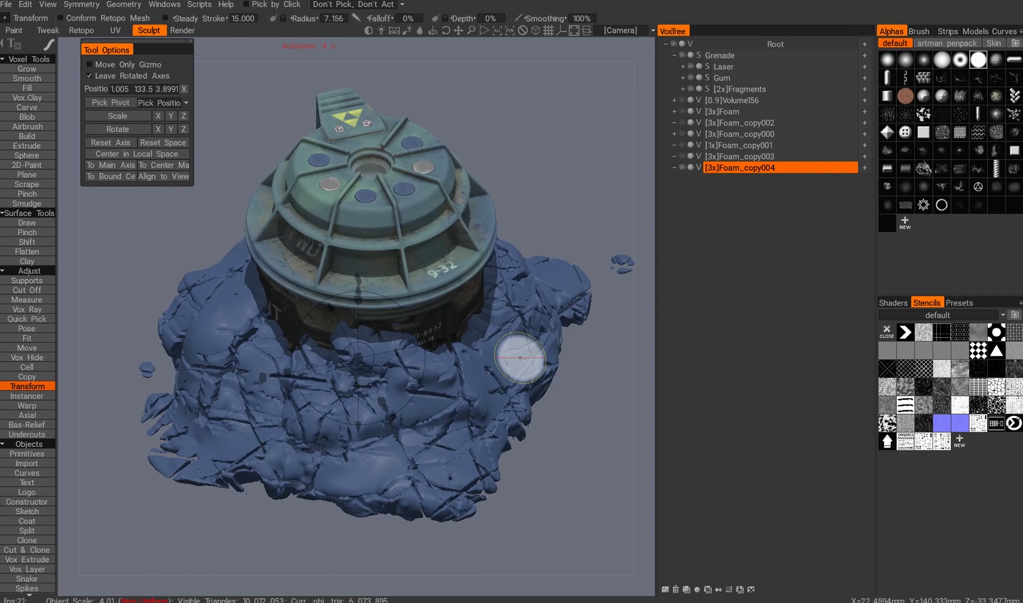
Inspect the duplicated foam's cracks from several sides and undo the last change.
{"action": "left_click_drag", "start_coordinate": [528, 426], "coordinate": [501, 384], "text": "alt"}
{"action": "key", "text": "q"}
{"action": "left_click_drag", "start_coordinate": [488, 431], "coordinate": [476, 443], "text": "alt"}
{"action": "right_click_drag", "start_coordinate": [476, 443], "coordinate": [381, 421], "text": "alt"}
{"action": "left_click_drag", "start_coordinate": [381, 421], "coordinate": [402, 391], "text": "alt"}
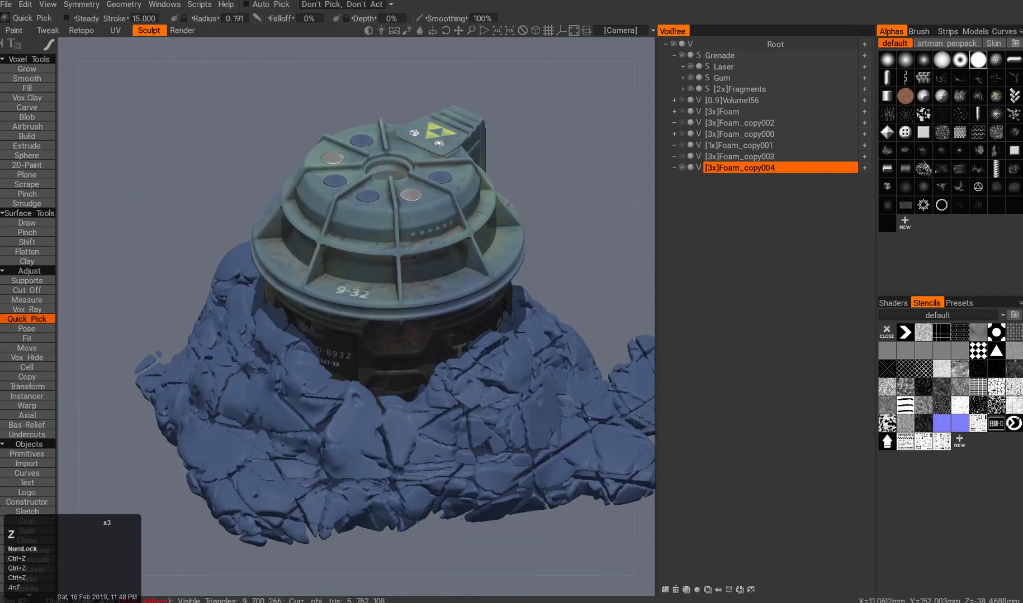
{"action": "key", "text": "ctrl+z"}
Duplicate Foam_copy003 once more and delete the surplus copy below it.
{"action": "left_click", "coordinate": [738, 157]}
{"action": "right_click_drag", "start_coordinate": [604, 246], "coordinate": [537, 245], "text": "alt"}
{"action": "key", "text": "d"}
{"action": "key", "text": "t"}
{"action": "left_click", "coordinate": [750, 182]}
{"action": "key", "text": "Delete"}
Restore all hidden voxels of Foam_copy003 with an inverted rectangular Vox Hide across the whole foam.
{"action": "left_click", "coordinate": [737, 157]}
{"action": "key", "text": "ctrl+q"}
{"action": "key", "text": "2"}
{"action": "left_click_drag", "start_coordinate": [179, 184], "coordinate": [610, 505], "text": "ctrl"}
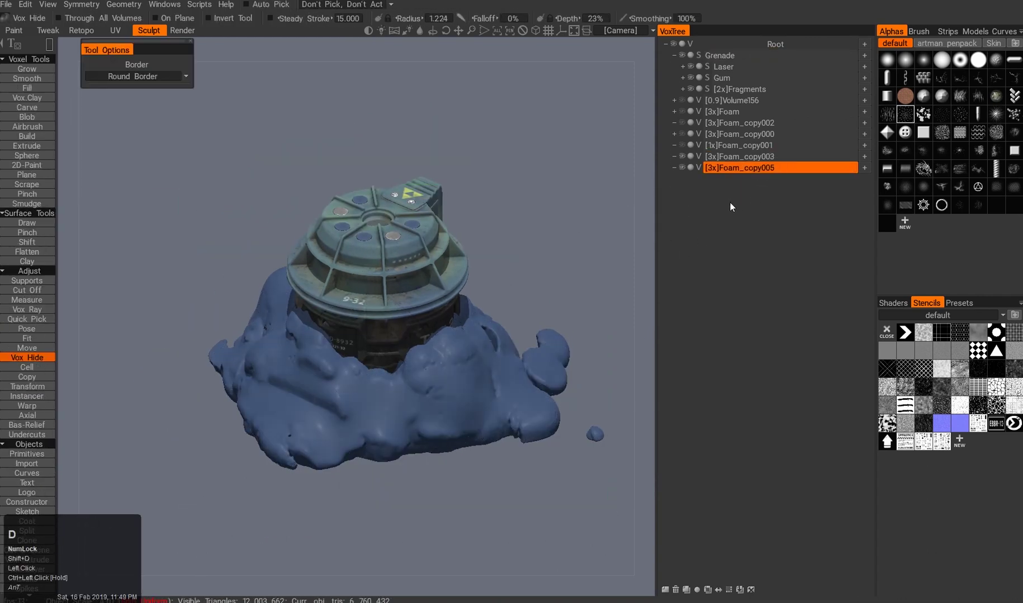
Rescale the smooth Foam_copy003 with Transform and make a Cut Off on it, checking the fit from several sides.
{"action": "left_click", "coordinate": [822, 160]}
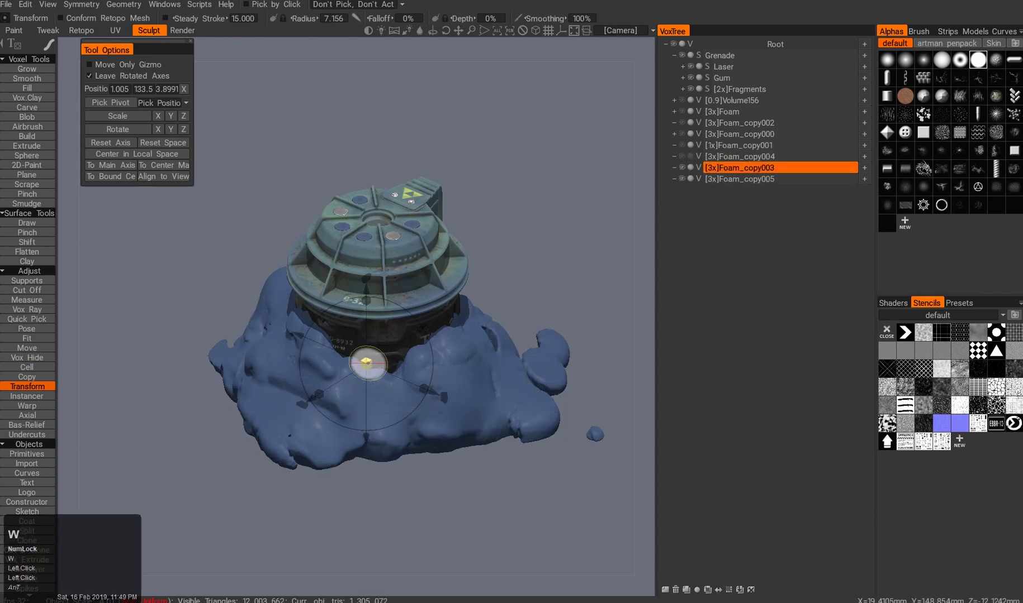
{"action": "left_click_drag", "start_coordinate": [432, 426], "coordinate": [529, 485]}
{"action": "left_click", "coordinate": [26, 290]}
{"action": "left_click_drag", "start_coordinate": [578, 463], "coordinate": [475, 492]}
{"action": "middle_click_drag", "start_coordinate": [481, 413], "coordinate": [447, 500], "text": "alt"}
{"action": "left_click_drag", "start_coordinate": [447, 500], "coordinate": [402, 358], "text": "alt"}
{"action": "middle_click_drag", "start_coordinate": [357, 537], "coordinate": [539, 450], "text": "alt"}
{"action": "right_click_drag", "start_coordinate": [539, 451], "coordinate": [559, 464], "text": "alt"}
{"action": "left_click_drag", "start_coordinate": [503, 425], "coordinate": [398, 442], "text": "alt"}
Compare the two foam volumes by toggling visibility and merge the smooth Foam_copy003 into the cracked Foam_copy005.
{"action": "left_click", "coordinate": [683, 168]}
{"action": "left_click", "coordinate": [683, 168]}
{"action": "left_click_drag", "start_coordinate": [849, 169], "coordinate": [847, 179], "text": "shift"}
{"action": "middle_click_drag", "start_coordinate": [391, 442], "coordinate": [452, 392], "text": "alt"}
Fill cracks in the lower part of the merged foam with the Fill tool.
{"action": "key", "text": "f"}
{"action": "mouse_move", "coordinate": [452, 393]}
{"action": "left_mouse_down", "text": "alt"}
{"action": "mouse_move", "coordinate": [398, 425]}
{"action": "mouse_move", "coordinate": [400, 434]}
{"action": "mouse_move", "coordinate": [457, 430]}
{"action": "left_mouse_up", "text": "alt"}
{"action": "left_click", "coordinate": [397, 418]}
{"action": "double_click", "coordinate": [443, 428]}
Check the merged foam in the Render room and return to the Sculpt room.
{"action": "right_click_drag", "start_coordinate": [456, 429], "coordinate": [102, 398], "text": "alt"}
{"action": "left_click_drag", "start_coordinate": [103, 398], "coordinate": [362, 366], "text": "alt"}
{"action": "right_click_drag", "start_coordinate": [361, 366], "coordinate": [184, 38], "text": "alt"}
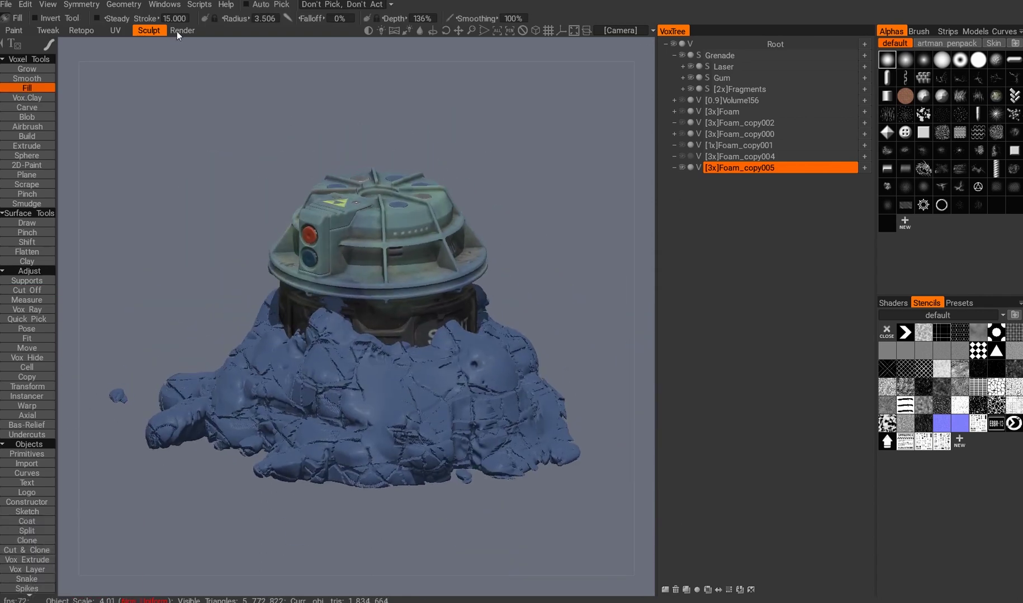
{"action": "left_click", "coordinate": [178, 32]}
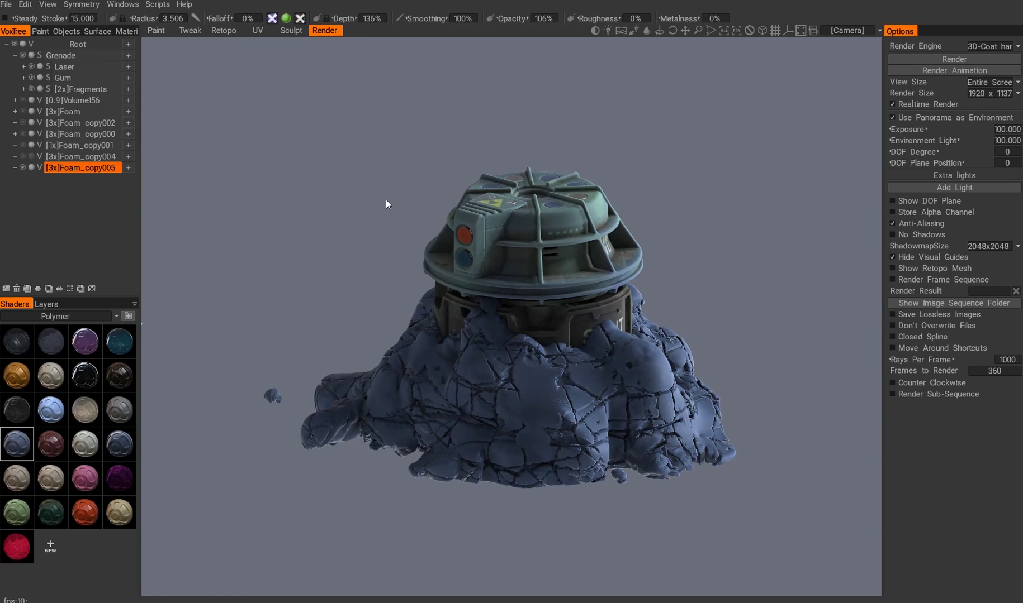
{"action": "left_click", "coordinate": [289, 30]}
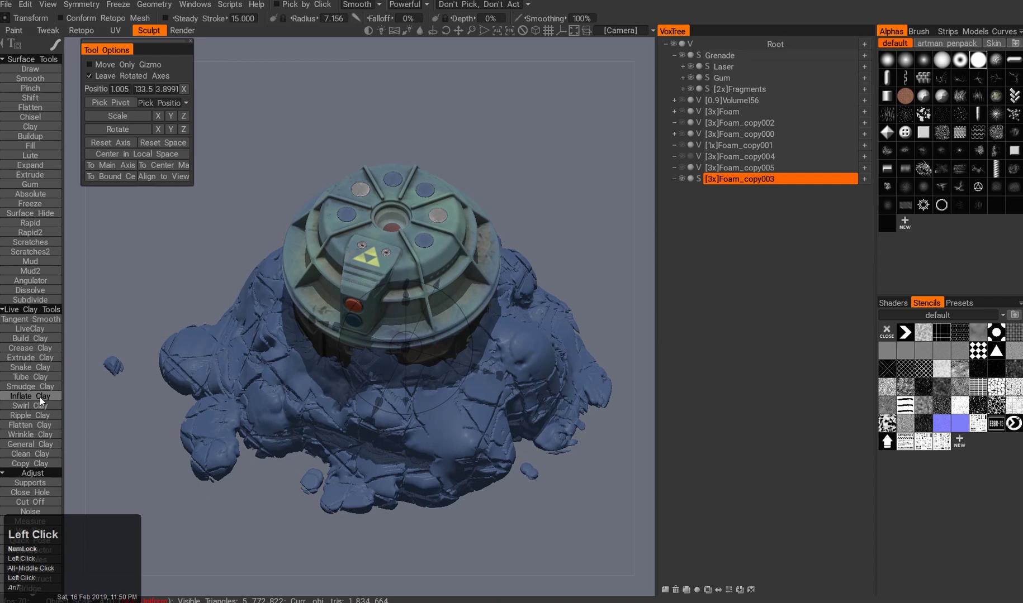
Swell lumps around the surface-mode foam with Inflate Clay at radius 4.802 and 77% depth, undoing the last stroke.
{"action": "left_click", "coordinate": [39, 396]}
{"action": "key", "text": "Num_Lock"}
{"action": "left_click_drag", "start_coordinate": [372, 308], "coordinate": [412, 428], "text": "alt"}
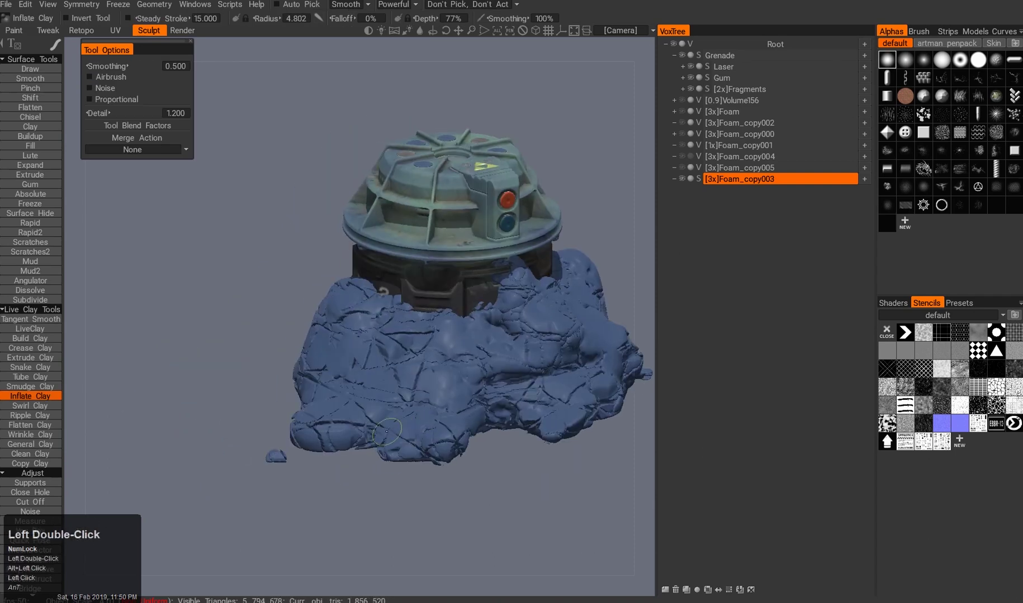
{"action": "left_click", "coordinate": [412, 374]}
{"action": "mouse_move", "coordinate": [394, 353]}
{"action": "left_mouse_down", "text": "alt"}
{"action": "mouse_move", "coordinate": [412, 375]}
{"action": "mouse_move", "coordinate": [541, 392]}
{"action": "left_mouse_up", "text": "alt"}
{"action": "left_click", "coordinate": [540, 391]}
{"action": "left_click", "coordinate": [456, 336]}
{"action": "mouse_move", "coordinate": [402, 385]}
{"action": "left_mouse_down", "text": "alt"}
{"action": "mouse_move", "coordinate": [456, 336]}
{"action": "mouse_move", "coordinate": [504, 368]}
{"action": "left_mouse_up", "text": "alt"}
{"action": "left_click", "coordinate": [504, 369]}
{"action": "left_click_drag", "start_coordinate": [404, 369], "coordinate": [498, 379], "text": "alt"}
{"action": "key", "text": "ctrl+z"}
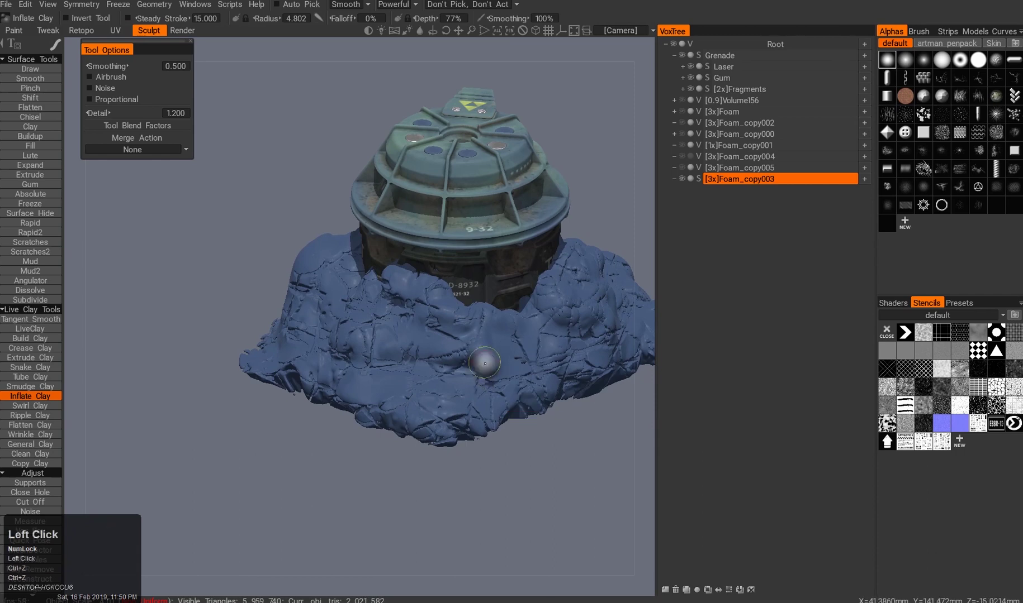
Inflate more lumps on the foam below the 9-32 marking with Inflate Clay.
{"action": "mouse_move", "coordinate": [404, 301]}
{"action": "left_mouse_down", "text": "alt"}
{"action": "mouse_move", "coordinate": [397, 429]}
{"action": "mouse_move", "coordinate": [436, 425]}
{"action": "mouse_move", "coordinate": [439, 353]}
{"action": "mouse_move", "coordinate": [302, 296]}
{"action": "mouse_move", "coordinate": [380, 400]}
{"action": "mouse_move", "coordinate": [364, 335]}
{"action": "left_mouse_up", "text": "alt"}
{"action": "left_click", "coordinate": [397, 429]}
{"action": "left_click", "coordinate": [439, 352]}
{"action": "left_click", "coordinate": [364, 335]}
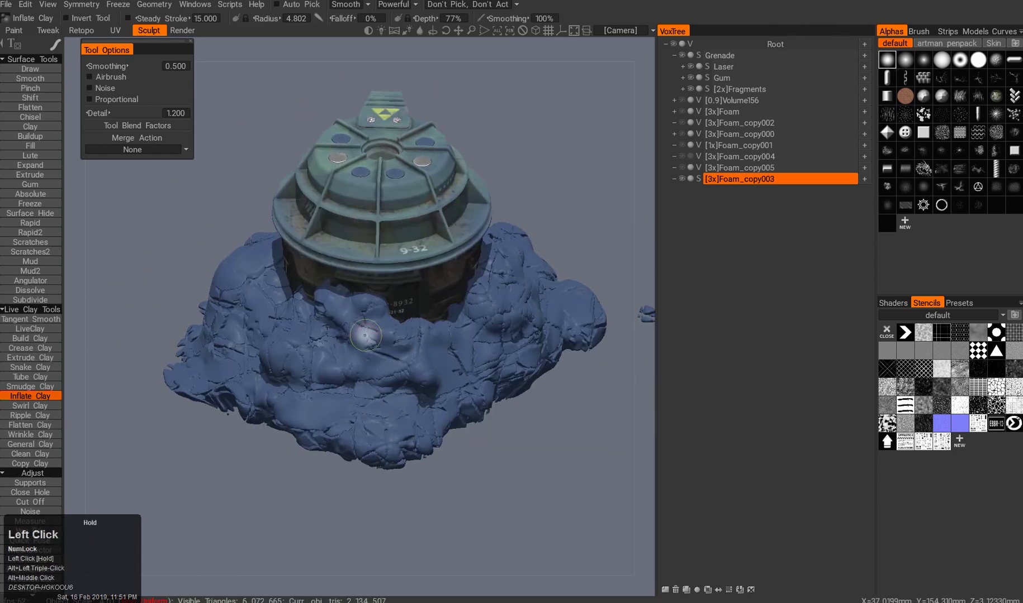
{"action": "left_click", "coordinate": [346, 296]}
{"action": "left_click_drag", "start_coordinate": [346, 296], "coordinate": [318, 321], "text": "alt"}
Enlarge Inflate Clay to a radius of 9.255 and puff up bigger lumps on the foam's other sides.
{"action": "left_click_drag", "start_coordinate": [238, 343], "coordinate": [397, 391], "text": "alt"}
{"action": "left_click", "coordinate": [397, 390]}
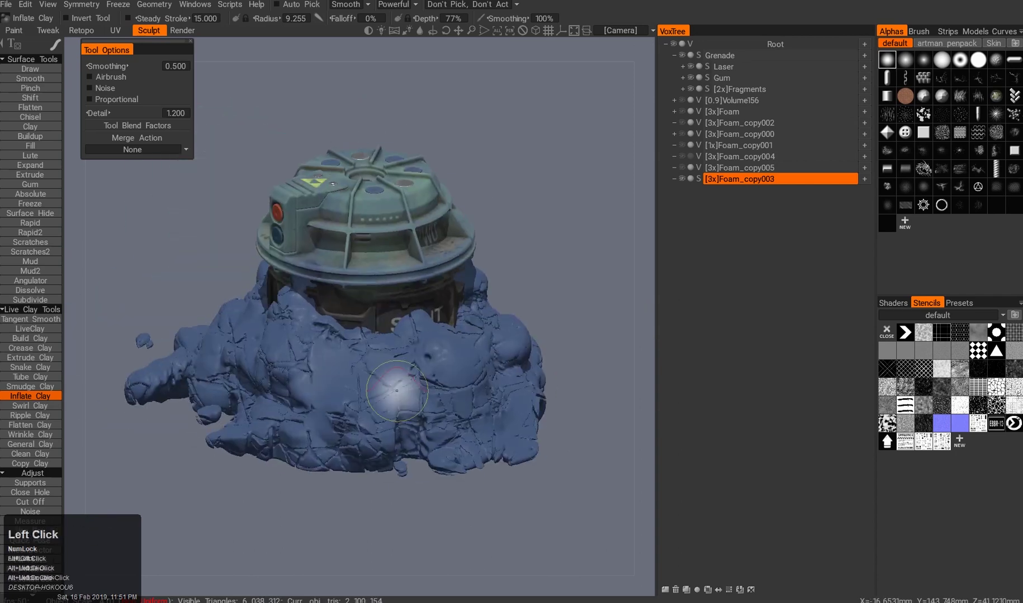
{"action": "left_click_drag", "start_coordinate": [346, 419], "coordinate": [437, 408], "text": "alt"}
{"action": "left_click", "coordinate": [437, 409]}
{"action": "left_click", "coordinate": [552, 458]}
{"action": "mouse_move", "coordinate": [552, 457]}
{"action": "left_mouse_down", "text": "alt"}
{"action": "mouse_move", "coordinate": [387, 468]}
{"action": "mouse_move", "coordinate": [448, 429]}
{"action": "mouse_move", "coordinate": [503, 445]}
{"action": "mouse_move", "coordinate": [449, 436]}
{"action": "left_mouse_up", "text": "alt"}
{"action": "middle_click_drag", "start_coordinate": [449, 436], "coordinate": [418, 428], "text": "alt"}
{"action": "right_click_drag", "start_coordinate": [418, 427], "coordinate": [391, 425], "text": "alt"}
{"action": "left_click_drag", "start_coordinate": [391, 425], "coordinate": [180, 33]}
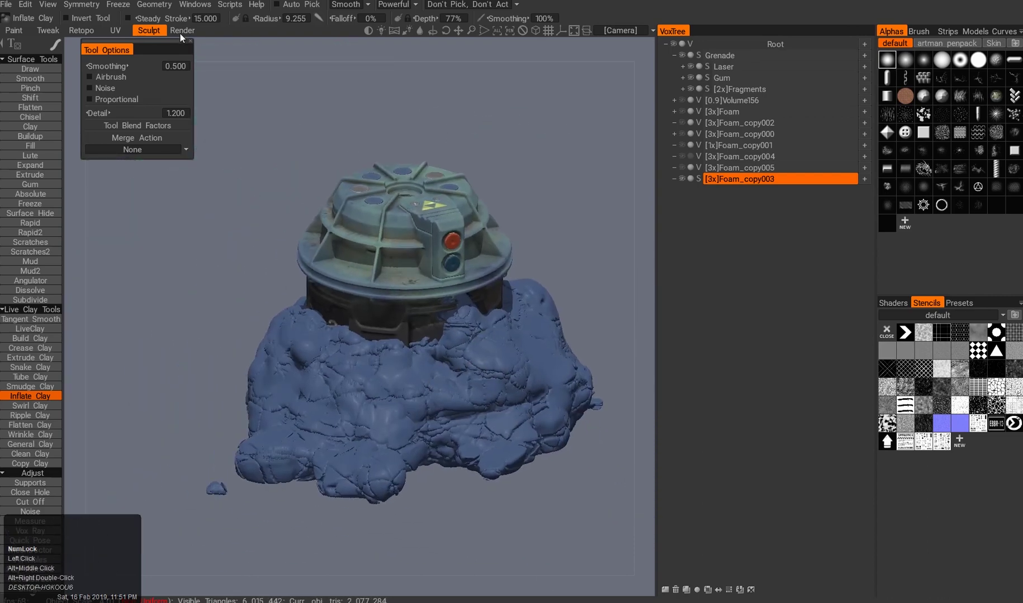
Examine the inflated foam in the Render room under different light directions, and return to the Sculpt room.
{"action": "left_click", "coordinate": [180, 32]}
{"action": "left_click_drag", "start_coordinate": [357, 305], "coordinate": [665, 250]}
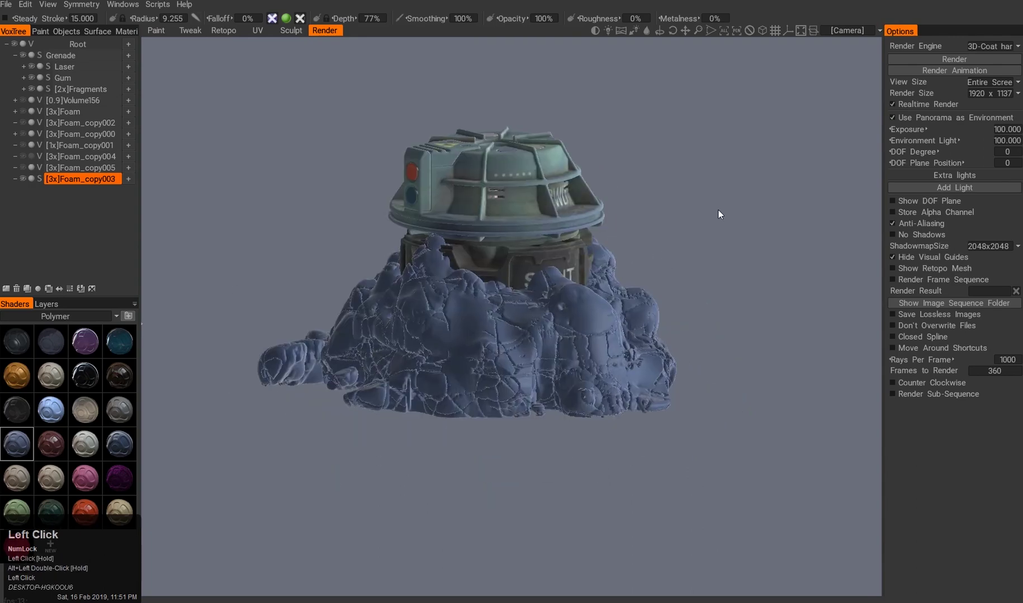
{"action": "left_click", "coordinate": [668, 258], "text": "alt"}
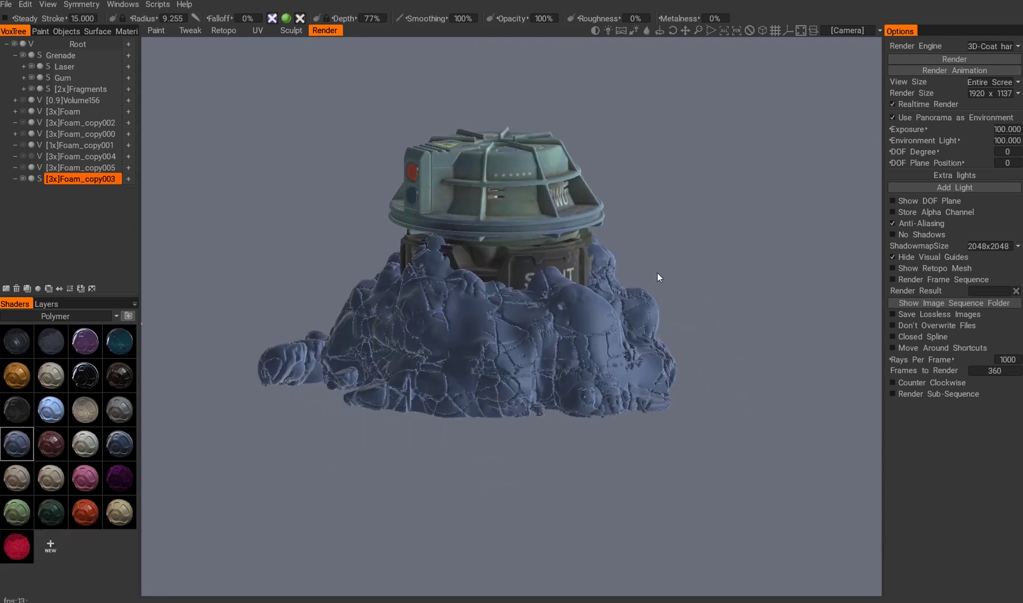
{"action": "left_click", "coordinate": [660, 271]}
{"action": "left_click", "coordinate": [655, 256]}
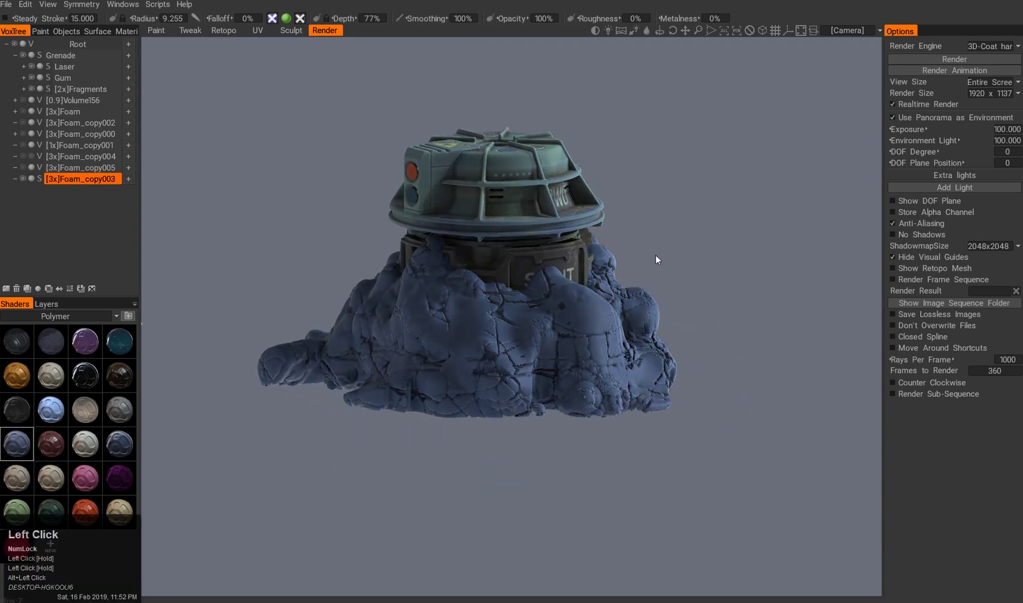
{"action": "left_click_drag", "start_coordinate": [660, 258], "coordinate": [699, 260]}
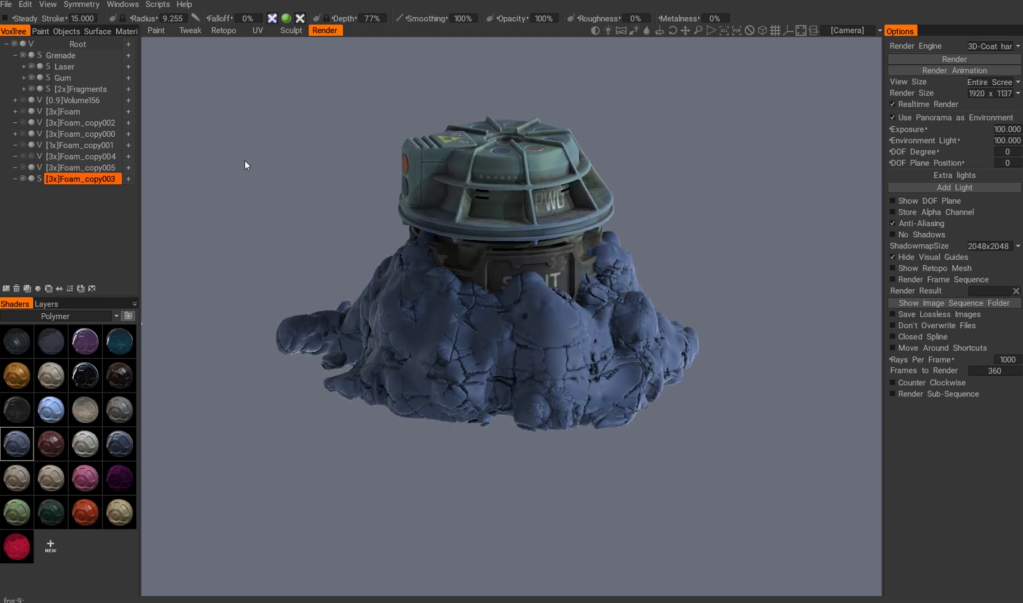
{"action": "left_click", "coordinate": [294, 29]}
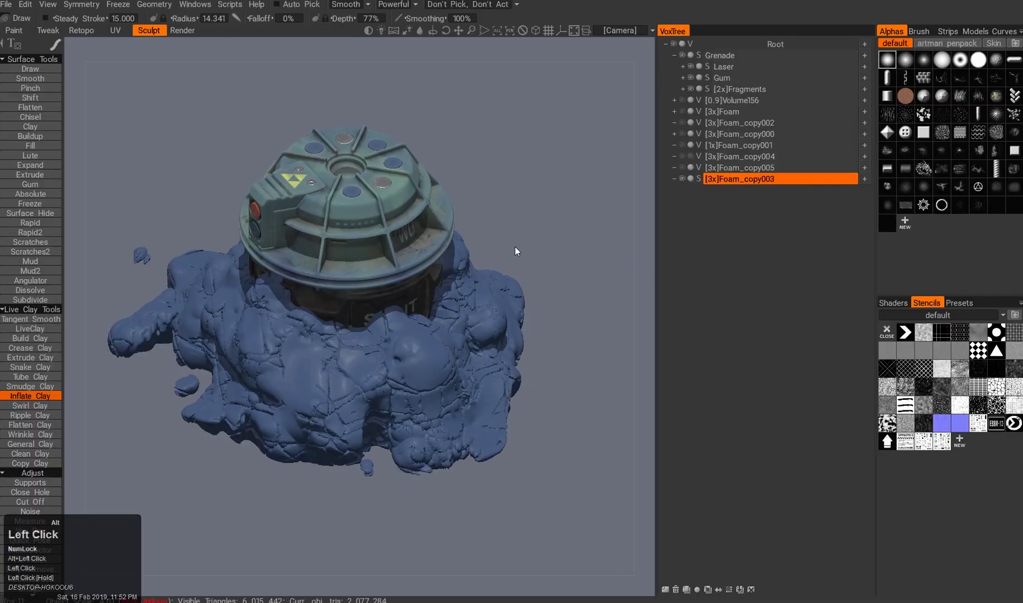
Try Polymer shaders on the foam and apply the dark blue-grey one.
{"action": "left_click", "coordinate": [893, 302]}
{"action": "left_click_drag", "start_coordinate": [479, 338], "coordinate": [481, 290]}
{"action": "left_click", "coordinate": [968, 524]}
{"action": "left_click", "coordinate": [932, 340]}
{"action": "left_click_drag", "start_coordinate": [525, 386], "coordinate": [477, 425], "text": "alt"}
Turn the foam back into voxels and cut its uneven underside flat in front view.
{"action": "left_click", "coordinate": [282, 343]}
{"action": "key", "text": "2"}
{"action": "mouse_move", "coordinate": [256, 376]}
{"action": "left_mouse_down"}
{"action": "mouse_move", "coordinate": [594, 376]}
{"action": "mouse_move", "coordinate": [562, 376]}
{"action": "left_mouse_up"}
{"action": "left_click_drag", "start_coordinate": [562, 377], "coordinate": [585, 382], "text": "alt"}
Lower the foam along Y with Transform to a position of about 126.3, at the grenade's bottom.
{"action": "key", "text": "w"}
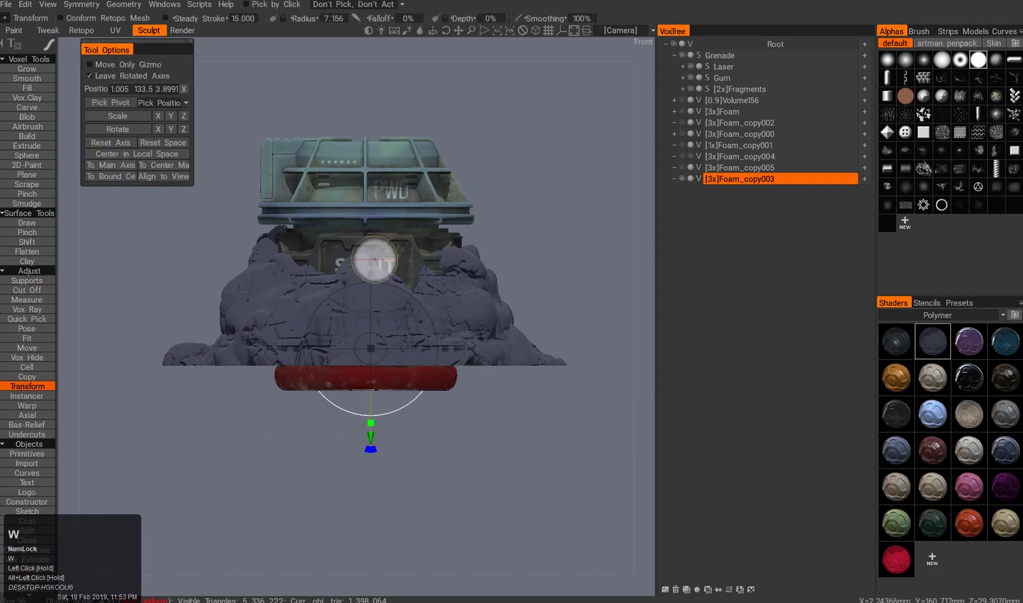
{"action": "left_click_drag", "start_coordinate": [368, 287], "coordinate": [486, 297], "text": "alt"}
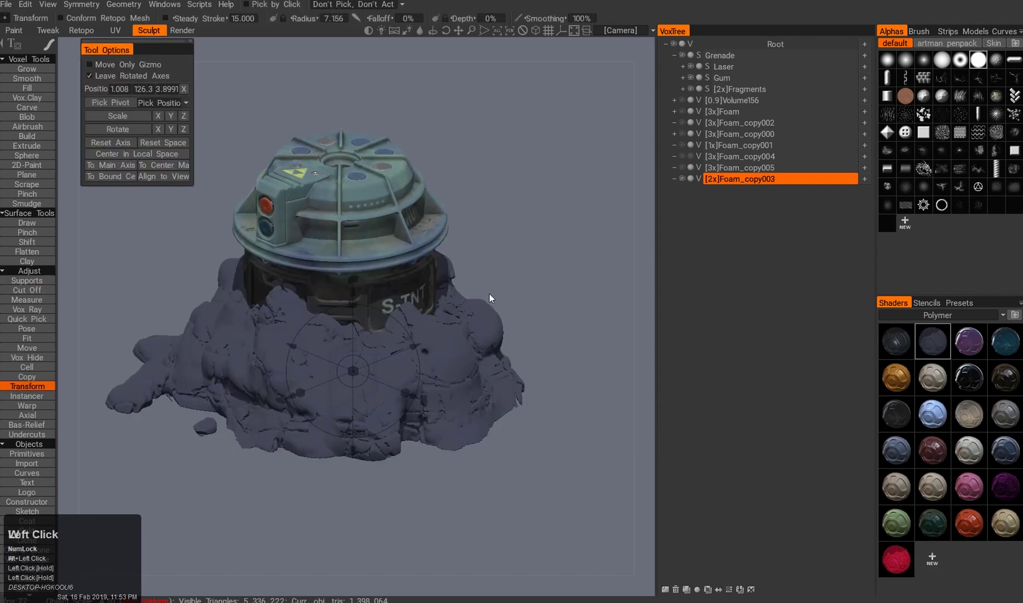
{"action": "key", "text": "q"}
Apply the black Polymer shader to the foam and check it from all sides.
{"action": "left_click", "coordinate": [896, 414]}
{"action": "left_click_drag", "start_coordinate": [643, 425], "coordinate": [740, 425], "text": "alt"}
{"action": "middle_click_drag", "start_coordinate": [739, 424], "coordinate": [491, 399], "text": "alt"}
{"action": "left_click_drag", "start_coordinate": [491, 400], "coordinate": [593, 383], "text": "alt"}
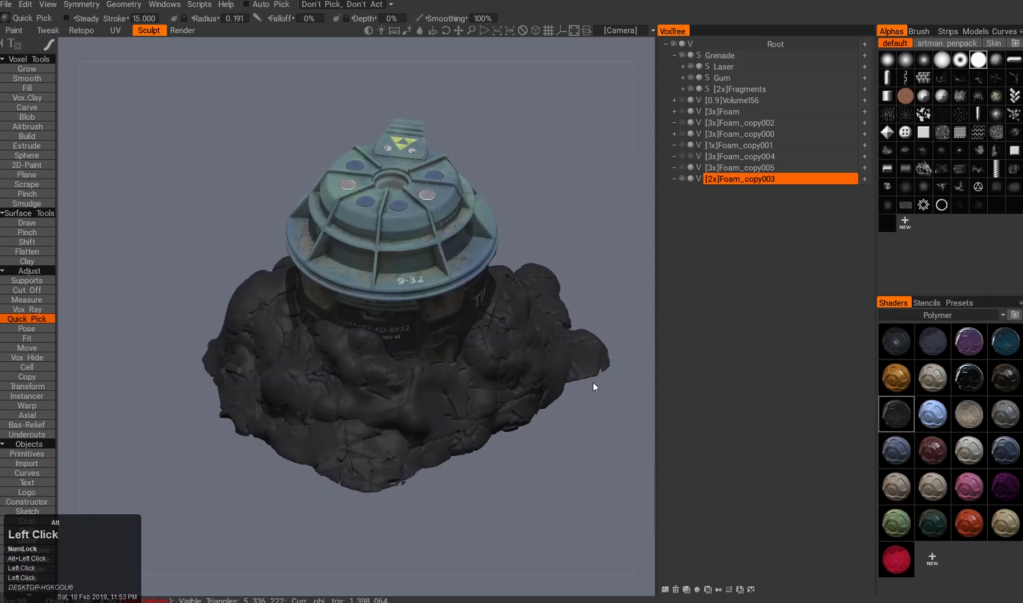
{"action": "middle_click_drag", "start_coordinate": [593, 383], "coordinate": [603, 269], "text": "alt"}
Compare the foam variants around the grenade by showing and hiding them, ending with Foam_copy003.
{"action": "left_click", "coordinate": [520, 342]}
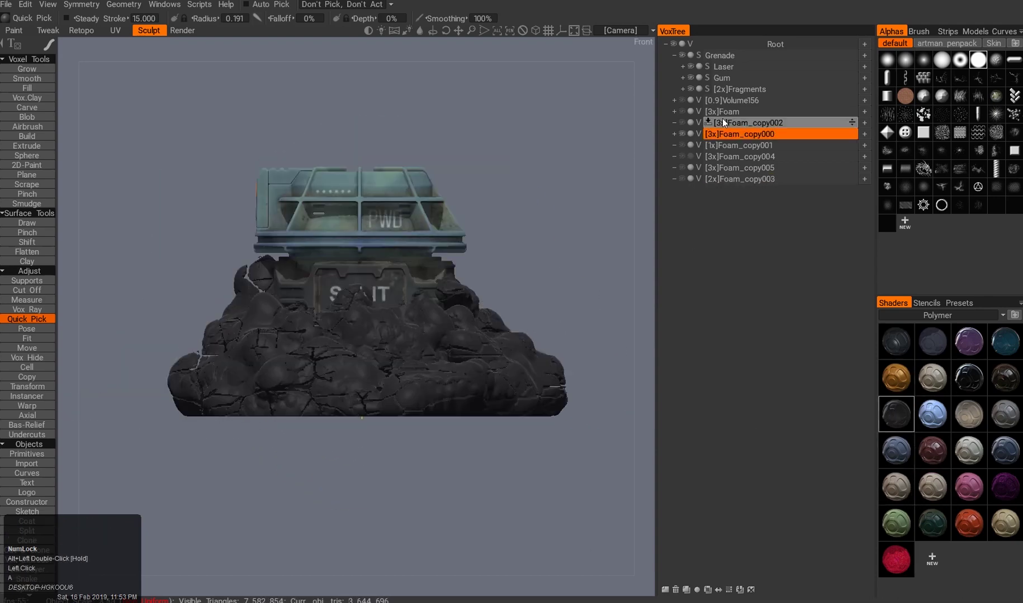
{"action": "left_click", "coordinate": [681, 122]}
{"action": "left_click", "coordinate": [682, 123], "text": "alt"}
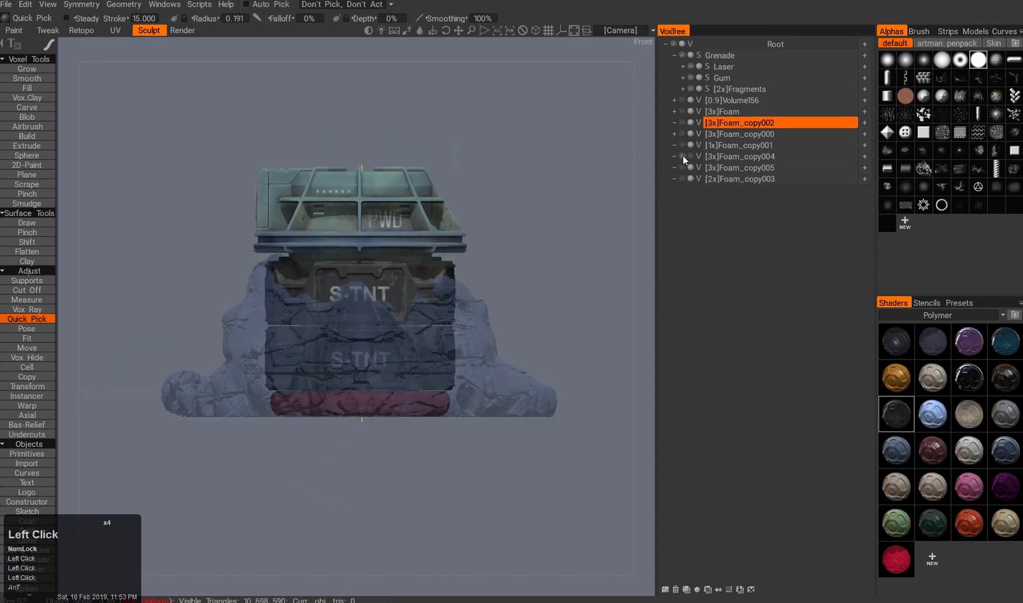
{"action": "left_click_drag", "start_coordinate": [567, 221], "coordinate": [592, 291], "text": "alt"}
{"action": "left_click", "coordinate": [618, 345]}
{"action": "left_click_drag", "start_coordinate": [619, 346], "coordinate": [646, 285], "text": "alt"}
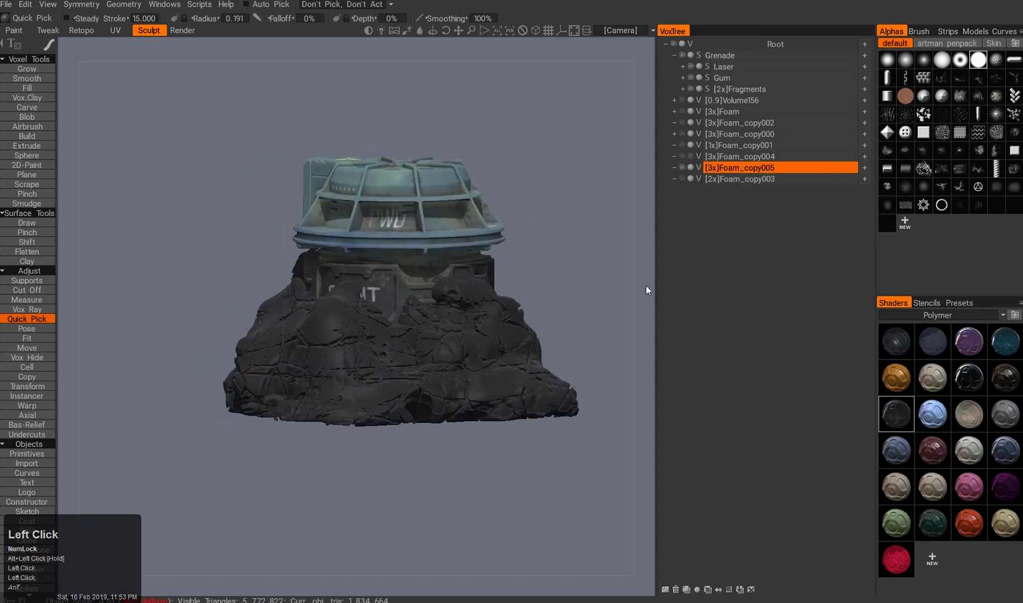
{"action": "left_click_drag", "start_coordinate": [559, 263], "coordinate": [519, 335], "text": "alt"}
{"action": "left_click", "coordinate": [489, 404]}
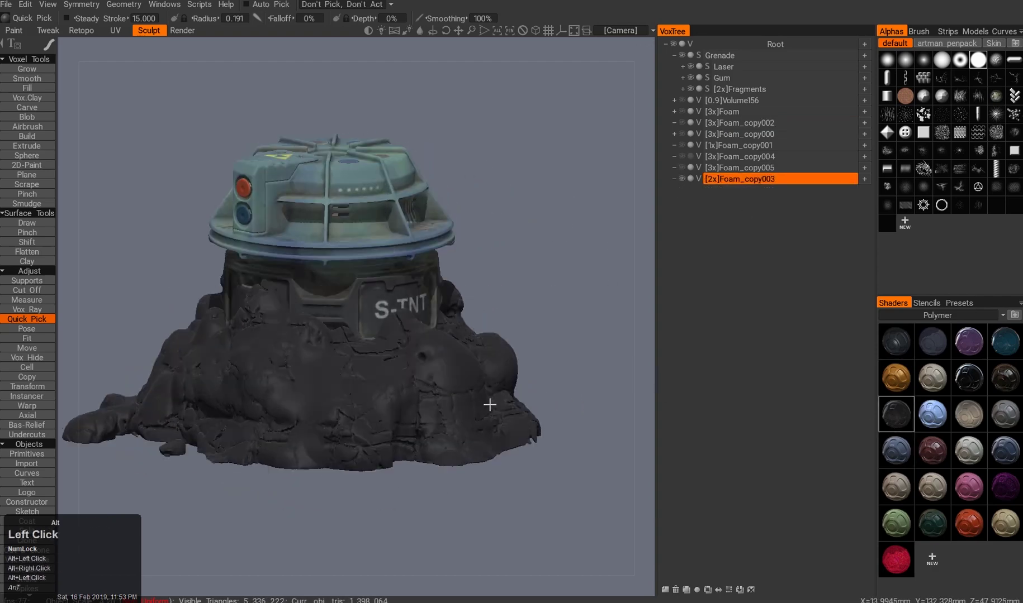
{"action": "middle_click_drag", "start_coordinate": [489, 404], "coordinate": [513, 359], "text": "alt"}
{"action": "left_click", "coordinate": [682, 179]}
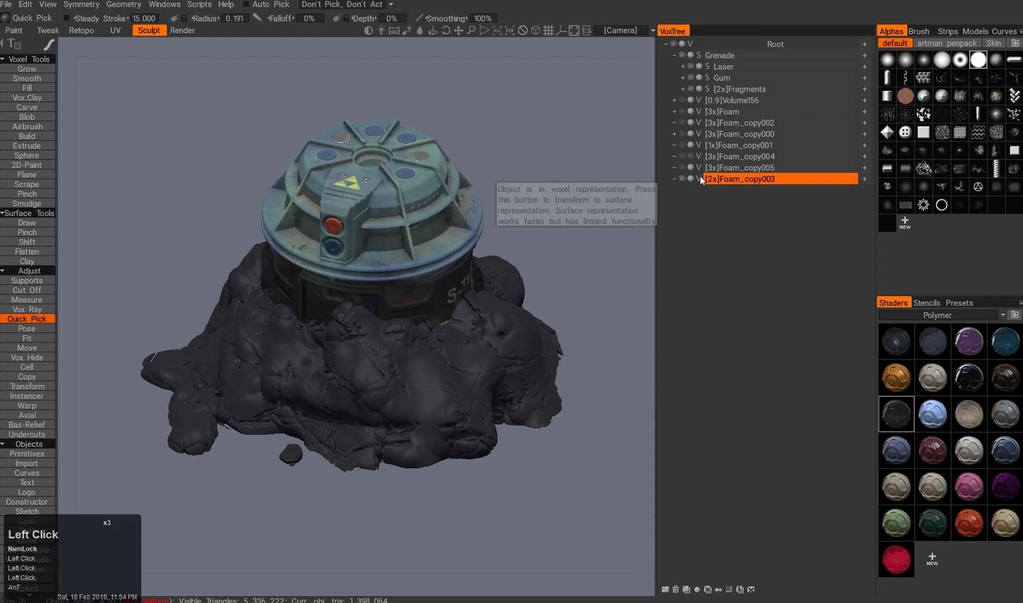
Switch to the Paint room, pick a brown dirt smart material, and brush it over the foam.
{"action": "left_click", "coordinate": [14, 30]}
{"action": "key", "text": "ctrl+z"}
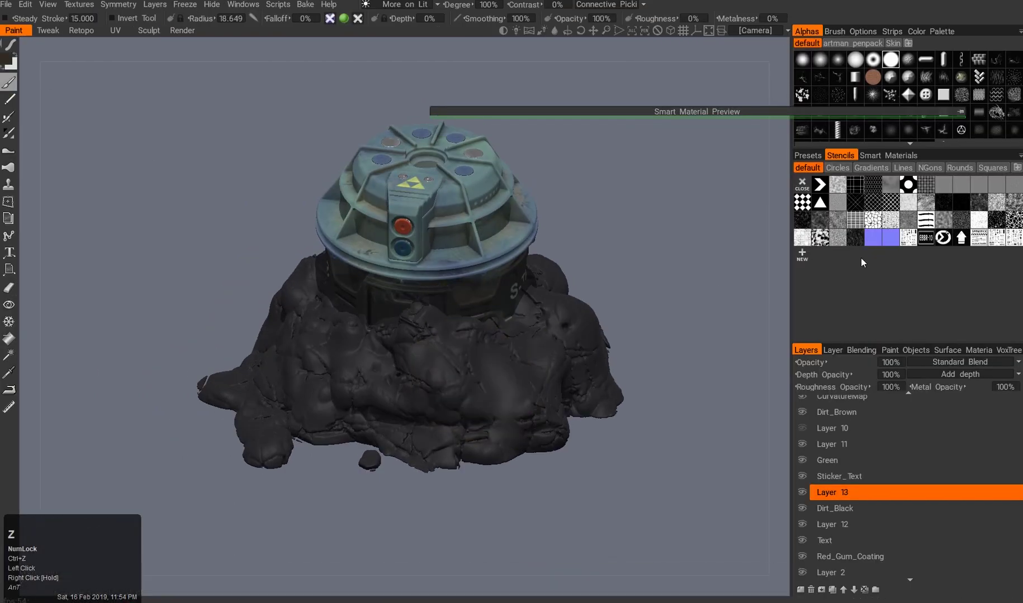
{"action": "left_click", "coordinate": [894, 156]}
{"action": "scroll", "coordinate": [888, 268], "scroll_direction": "down", "scroll_amount": 3}
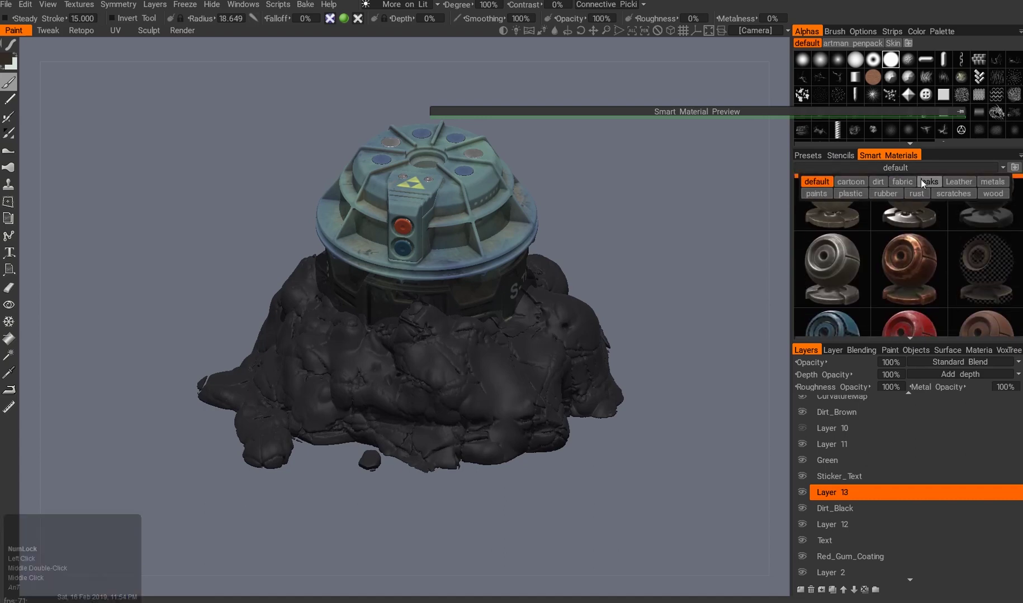
{"action": "left_click", "coordinate": [908, 296]}
{"action": "left_click_drag", "start_coordinate": [489, 399], "coordinate": [586, 377], "text": "alt"}
{"action": "middle_click_drag", "start_coordinate": [587, 376], "coordinate": [590, 377], "text": "alt"}
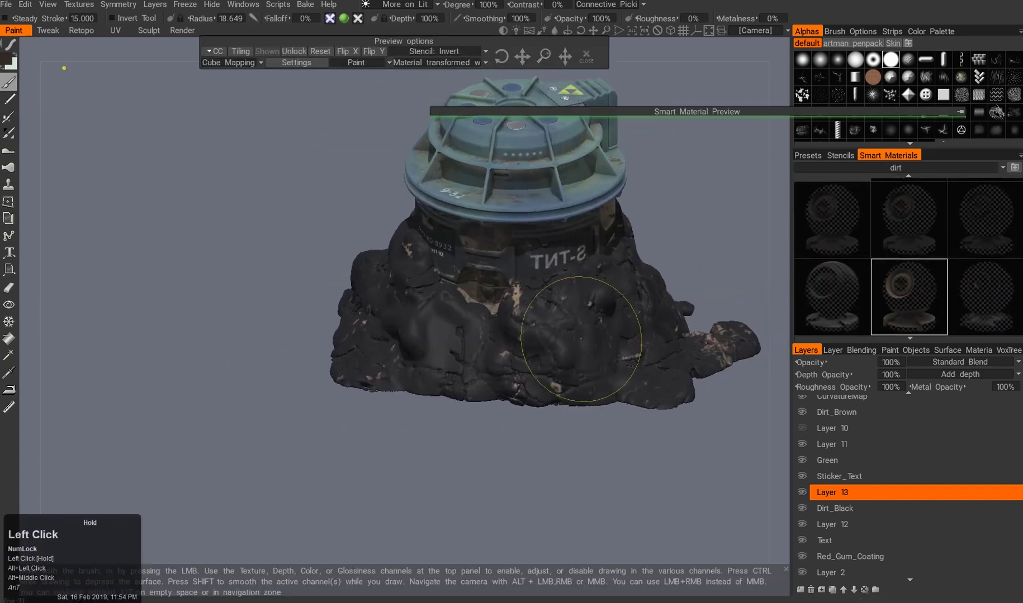
Undo the last dirt strokes and try a darker dirt smart material on the foam.
{"action": "key", "text": "ctrl+z"}
{"action": "mouse_move", "coordinate": [668, 334]}
{"action": "left_mouse_down", "text": "alt"}
{"action": "mouse_move", "coordinate": [520, 306]}
{"action": "mouse_move", "coordinate": [356, 333]}
{"action": "mouse_move", "coordinate": [547, 354]}
{"action": "left_mouse_up", "text": "alt"}
{"action": "key", "text": "ctrl+z"}
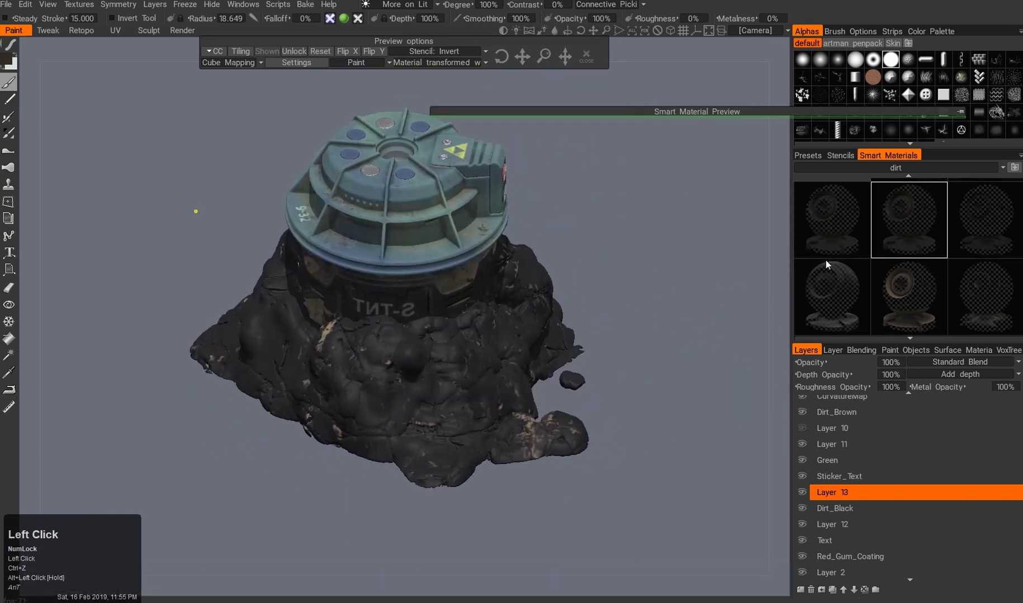
{"action": "middle_click", "coordinate": [447, 402]}
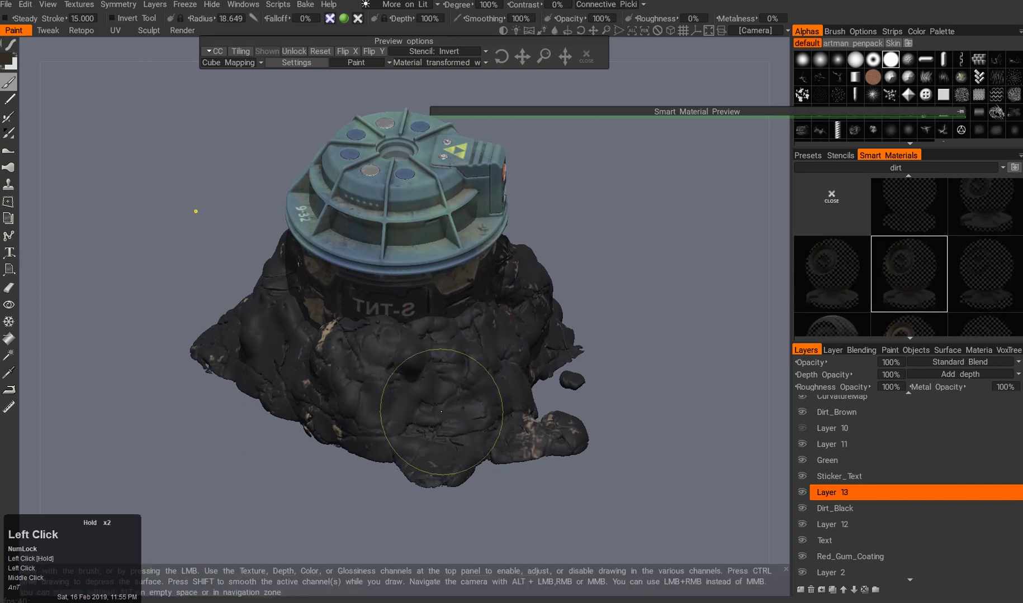
Hide the grenade and test further dirt smart materials on the exposed foam.
{"action": "left_click", "coordinate": [1009, 350]}
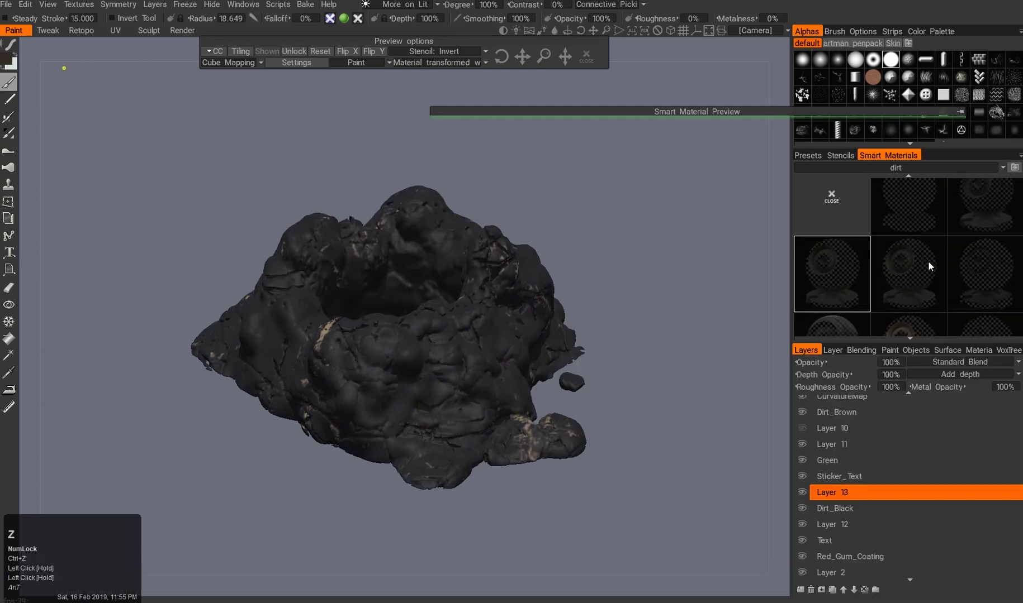
{"action": "middle_click_drag", "start_coordinate": [525, 320], "coordinate": [434, 331]}
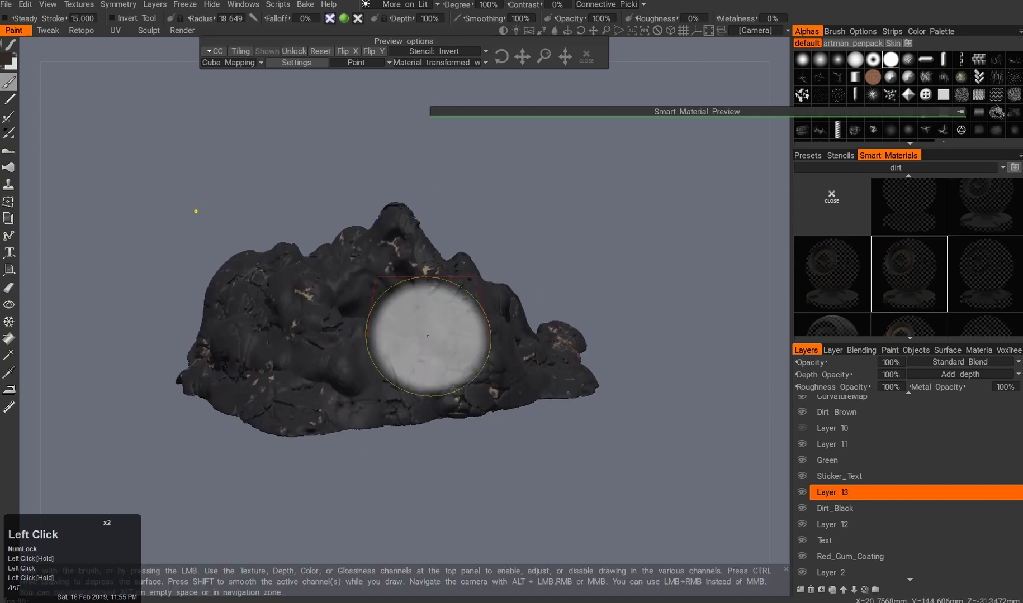
{"action": "left_click_drag", "start_coordinate": [670, 235], "coordinate": [682, 352], "text": "alt"}
{"action": "left_click_drag", "start_coordinate": [455, 381], "coordinate": [542, 408], "text": "alt"}
Cover Foam_copy003 with light grey dirt streaks from another dirt smart material, with the grenade shown again.
{"action": "left_click", "coordinate": [817, 498]}
{"action": "left_click_drag", "start_coordinate": [726, 441], "coordinate": [461, 356], "text": "alt"}
{"action": "right_click_drag", "start_coordinate": [461, 357], "coordinate": [604, 381], "text": "alt"}
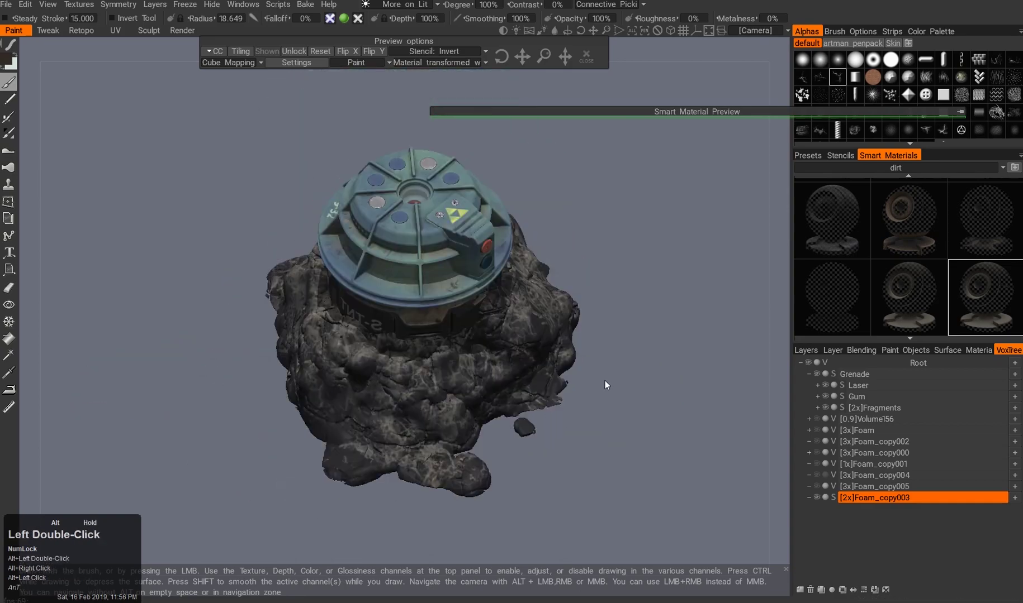
{"action": "left_click_drag", "start_coordinate": [604, 381], "coordinate": [496, 244], "text": "alt"}
Return to the Sculpt room, try the red shader, and apply the dark blue-grey Polymer shader to the painted foam.
{"action": "left_click", "coordinate": [149, 31]}
{"action": "left_click_drag", "start_coordinate": [495, 326], "coordinate": [430, 363], "text": "alt"}
{"action": "mouse_move", "coordinate": [430, 364]}
{"action": "right_mouse_down", "text": "alt"}
{"action": "mouse_move", "coordinate": [418, 384]}
{"action": "mouse_move", "coordinate": [416, 366]}
{"action": "right_mouse_up", "text": "alt"}
{"action": "left_click", "coordinate": [901, 558]}
{"action": "left_click_drag", "start_coordinate": [531, 414], "coordinate": [570, 413], "text": "alt"}
{"action": "left_click", "coordinate": [929, 352]}
Start constructing a new shader from the dark blue-grey Polymer shader and try olive and teal colours for it.
{"action": "right_click", "coordinate": [929, 352]}
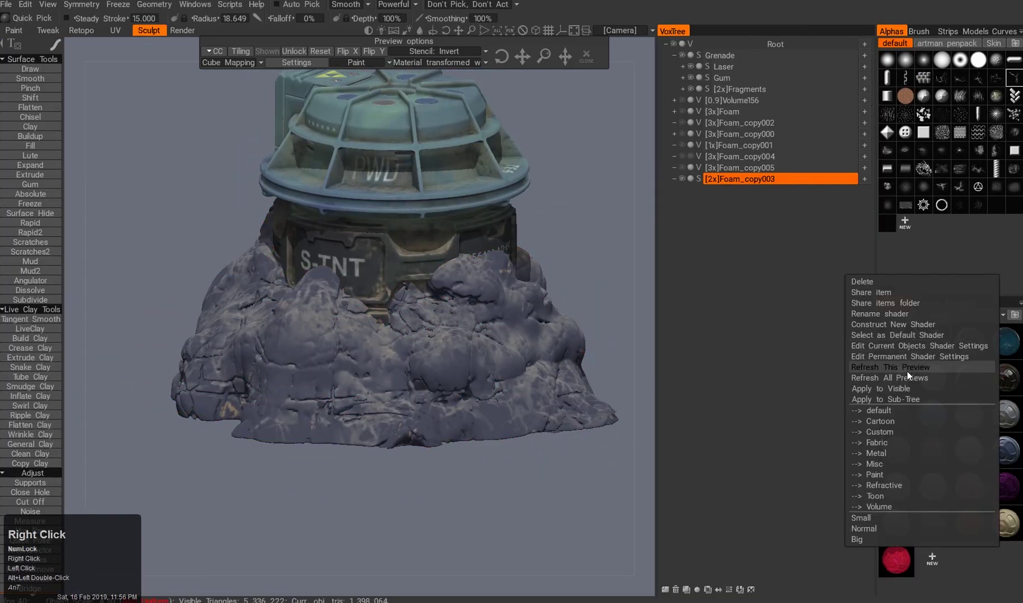
{"action": "left_click", "coordinate": [896, 327]}
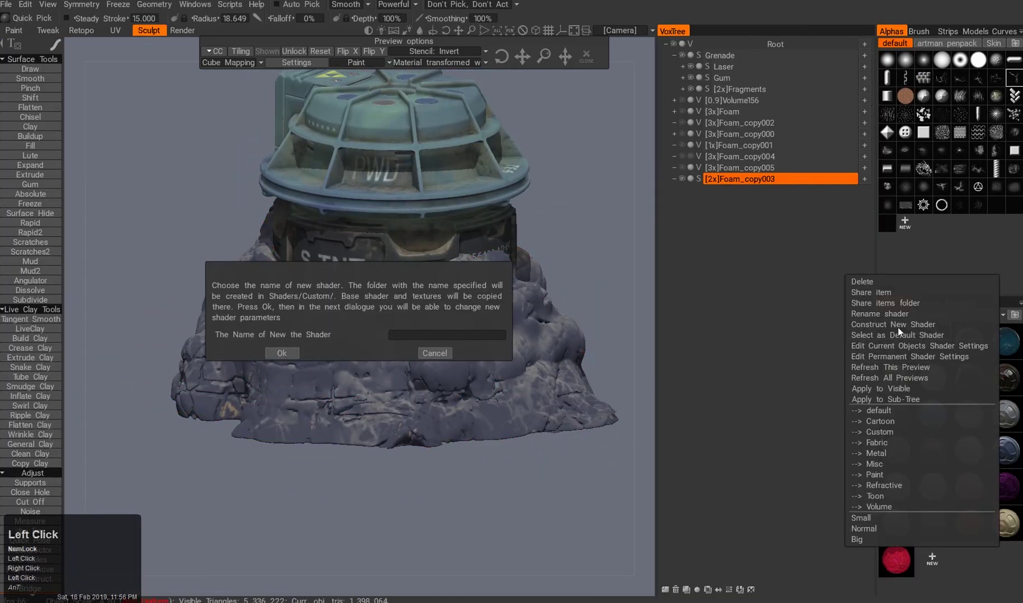
{"action": "left_click", "coordinate": [420, 328]}
{"action": "left_click", "coordinate": [450, 248]}
{"action": "left_click_drag", "start_coordinate": [436, 260], "coordinate": [293, 263]}
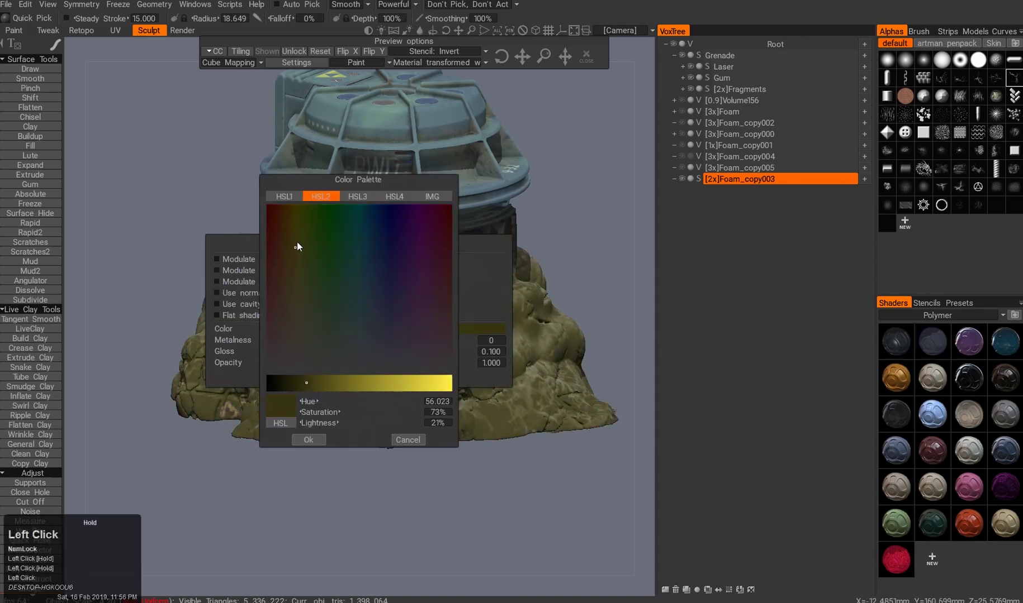
{"action": "left_click_drag", "start_coordinate": [397, 398], "coordinate": [416, 397]}
{"action": "left_click", "coordinate": [336, 383]}
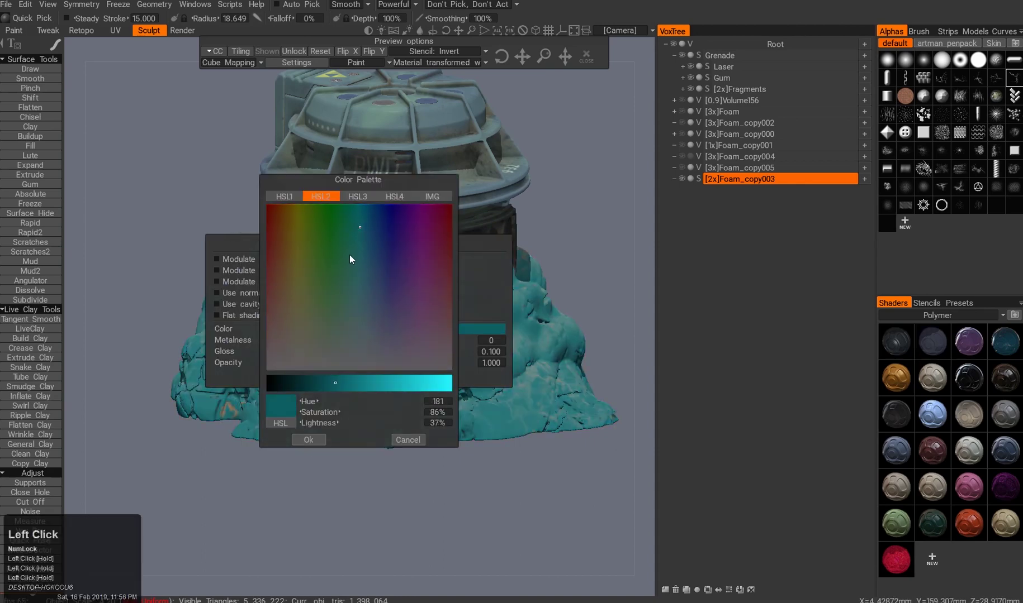
Set the new shader's colour to dark grey-brown with hue 42, saturation 16% and lightness 23%, and create the shader.
{"action": "left_click", "coordinate": [443, 221]}
{"action": "left_click", "coordinate": [309, 382]}
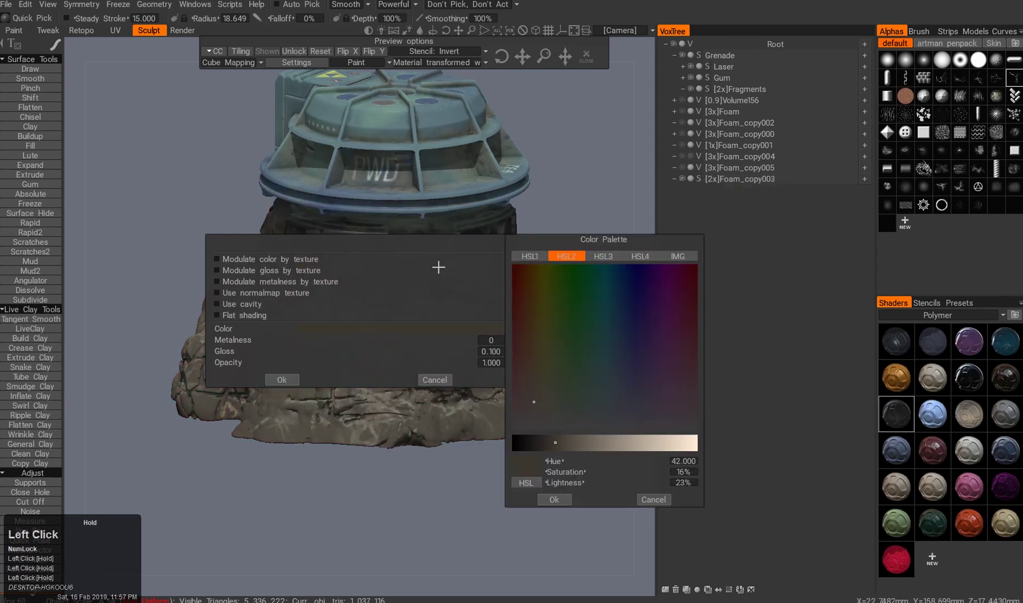
{"action": "left_click", "coordinate": [555, 499]}
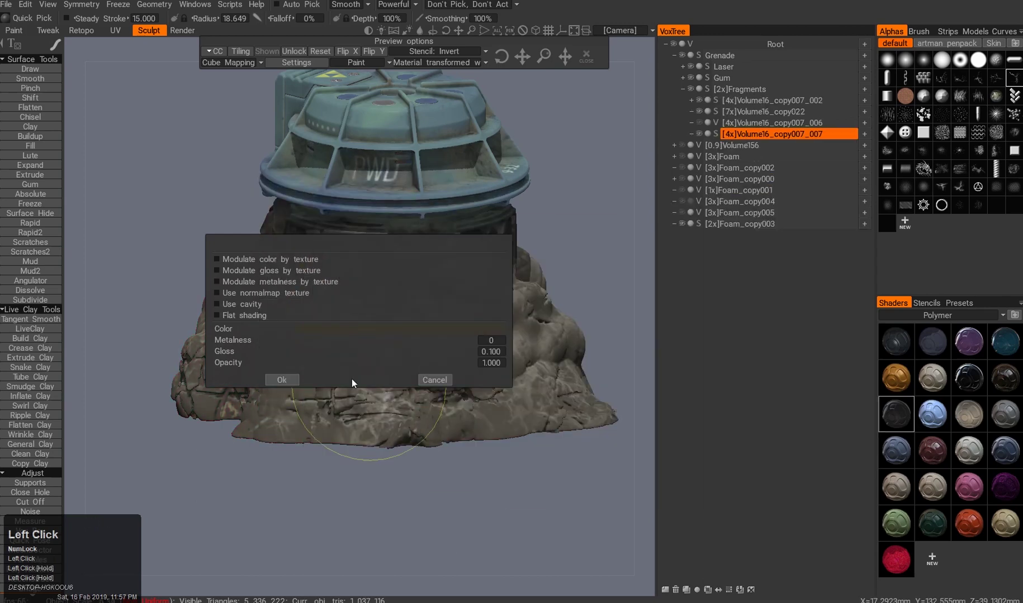
{"action": "left_click", "coordinate": [281, 379]}
{"action": "left_click_drag", "start_coordinate": [433, 335], "coordinate": [453, 362], "text": "alt"}
{"action": "right_click_drag", "start_coordinate": [453, 362], "coordinate": [440, 373], "text": "alt"}
{"action": "left_click_drag", "start_coordinate": [439, 373], "coordinate": [512, 363], "text": "alt"}
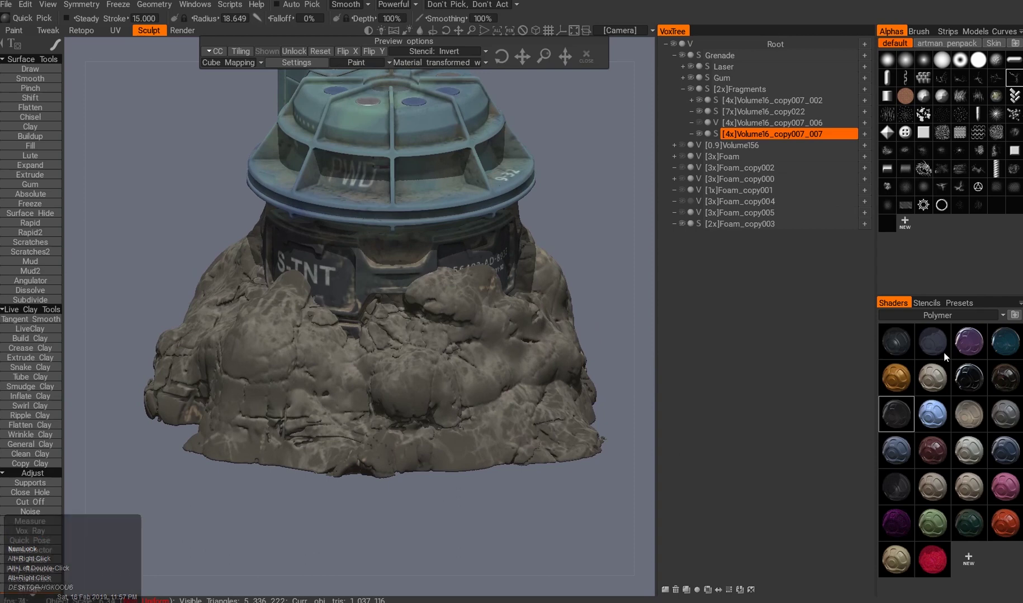
Undo the beige shader tried on the grenade fragment, test the black shader on the foam, and reapply the dark blue-grey one.
{"action": "left_click", "coordinate": [896, 560]}
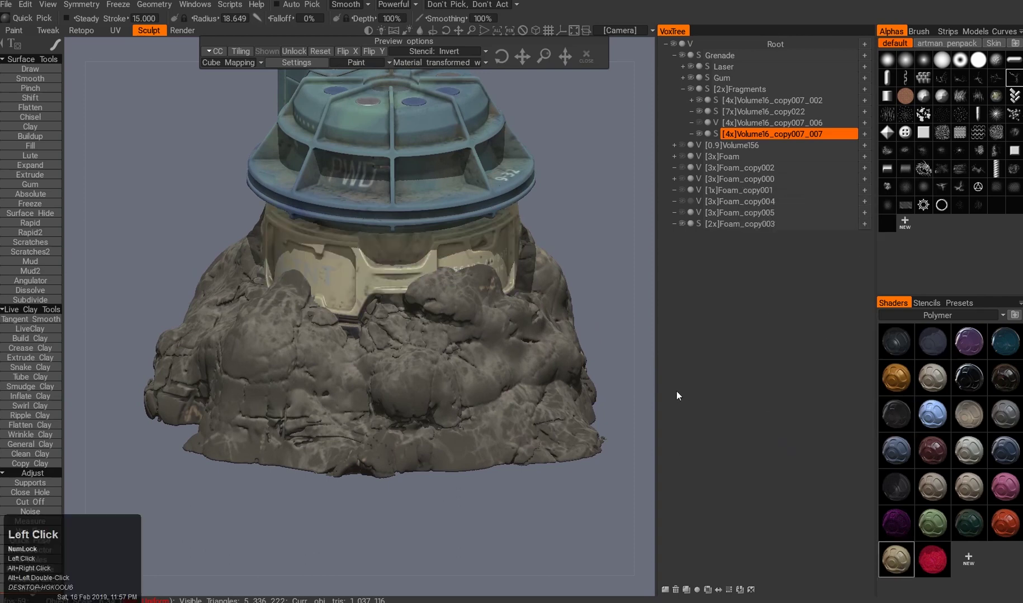
{"action": "key", "text": "ctrl+z"}
{"action": "left_click", "coordinate": [900, 411]}
{"action": "left_click_drag", "start_coordinate": [447, 336], "coordinate": [403, 341], "text": "alt"}
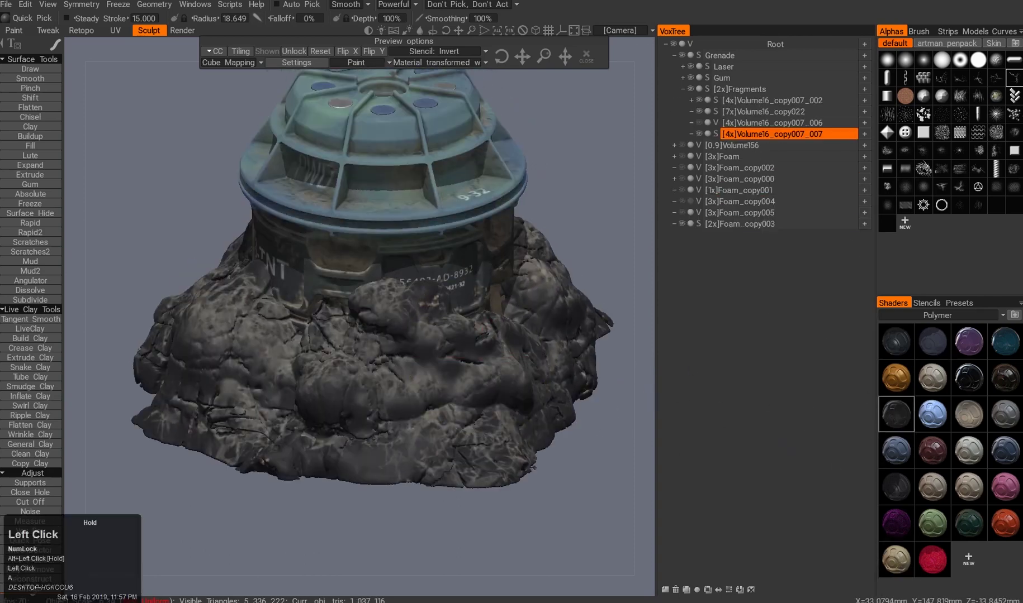
{"action": "left_click", "coordinate": [932, 341]}
{"action": "left_click_drag", "start_coordinate": [447, 313], "coordinate": [479, 292], "text": "alt"}
{"action": "right_click_drag", "start_coordinate": [479, 293], "coordinate": [391, 336], "text": "alt"}
{"action": "left_click_drag", "start_coordinate": [391, 335], "coordinate": [608, 401], "text": "alt"}
Construct another new shader from the dark blue-grey Polymer shader with a reddish-brown colour on Foam_copy003.
{"action": "right_click", "coordinate": [905, 395]}
{"action": "left_click", "coordinate": [914, 324]}
{"action": "left_click", "coordinate": [449, 334]}
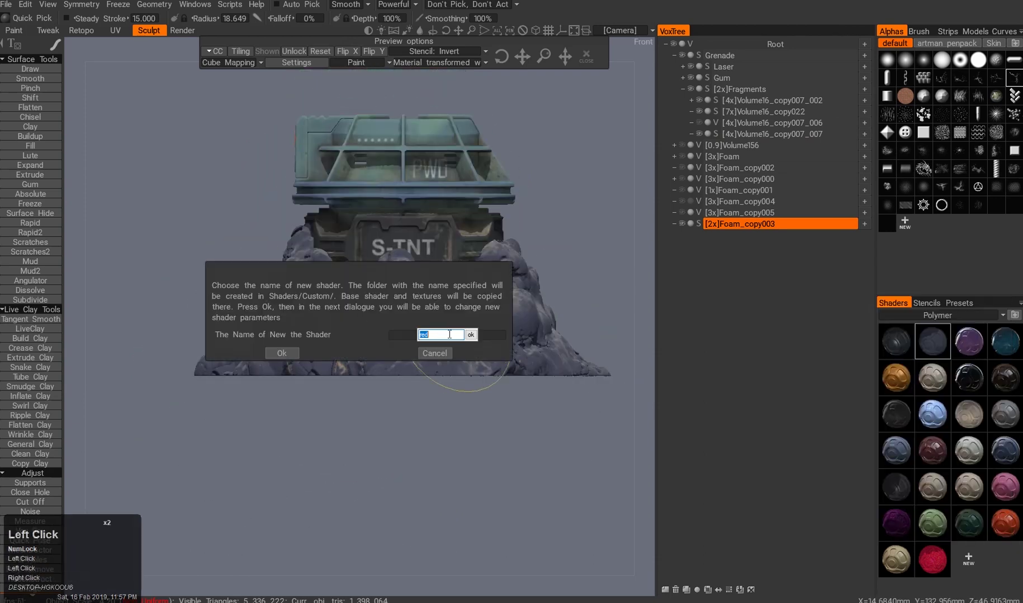
{"action": "left_click", "coordinate": [421, 329]}
{"action": "left_click", "coordinate": [446, 234]}
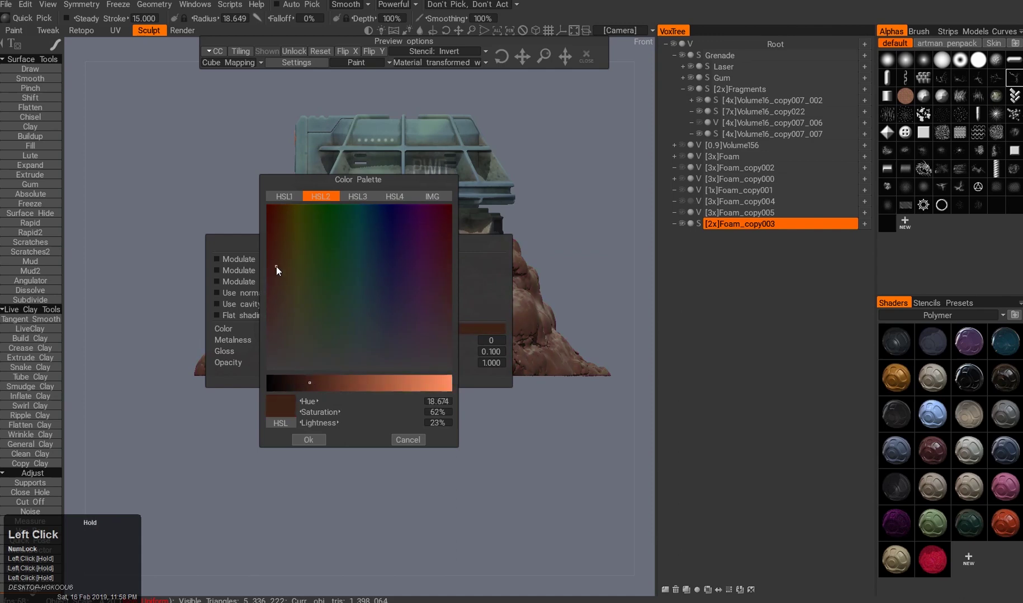
{"action": "left_click", "coordinate": [309, 440]}
{"action": "left_click_drag", "start_coordinate": [291, 387], "coordinate": [865, 437], "text": "alt"}
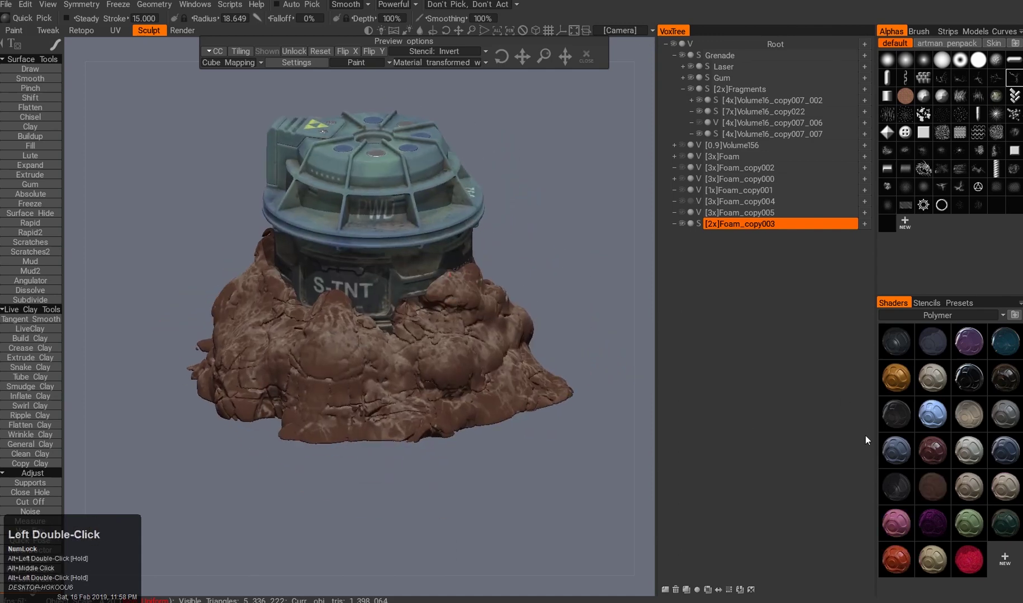
Construct a new shader named 3 from the dark blue-grey Polymer shader and give it an olive-yellow colour.
{"action": "left_click", "coordinate": [962, 531]}
{"action": "right_click", "coordinate": [940, 354]}
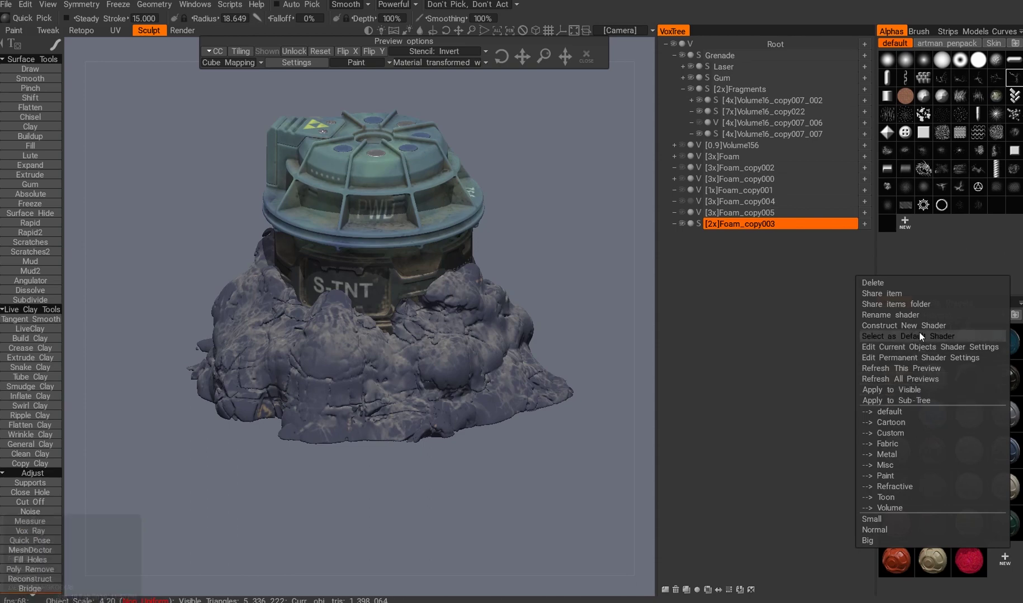
{"action": "left_click", "coordinate": [890, 326]}
{"action": "type", "text": "3"}
{"action": "left_click", "coordinate": [281, 353]}
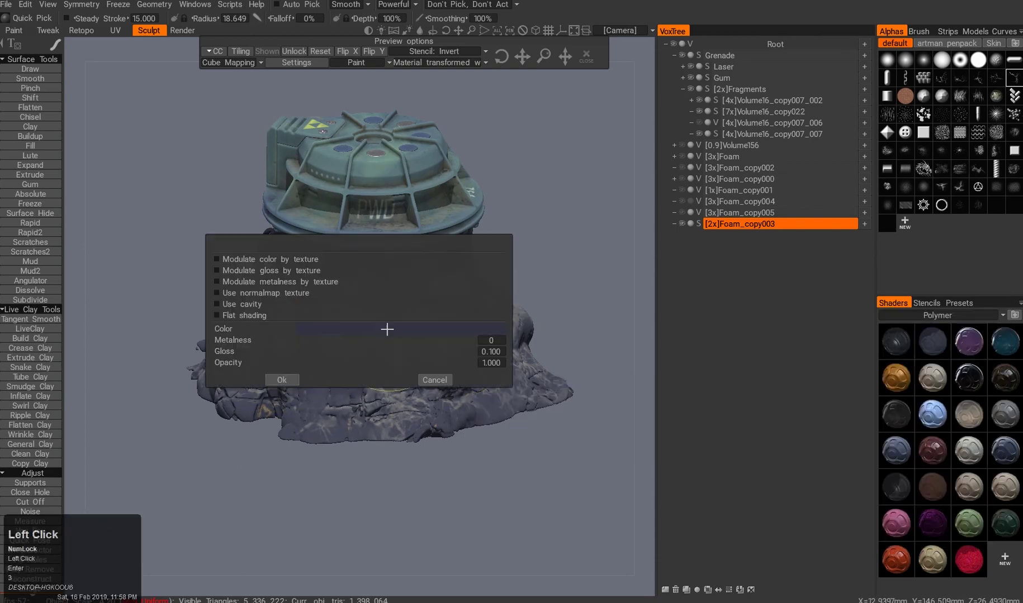
{"action": "left_click", "coordinate": [481, 329]}
{"action": "left_click", "coordinate": [363, 385]}
{"action": "left_click", "coordinate": [295, 309]}
{"action": "left_click_drag", "start_coordinate": [295, 309], "coordinate": [295, 275]}
{"action": "left_click", "coordinate": [314, 438]}
{"action": "left_click", "coordinate": [281, 380]}
{"action": "left_click_drag", "start_coordinate": [324, 386], "coordinate": [586, 302], "text": "alt"}
Undo the last shader change and try several Polymer shaders from the end of the library on the foam.
{"action": "key", "text": "ctrl+z"}
{"action": "middle_click", "coordinate": [411, 386], "text": "alt"}
{"action": "left_click", "coordinate": [953, 593]}
{"action": "left_click", "coordinate": [1005, 540]}
{"action": "left_click", "coordinate": [968, 540]}
{"action": "left_click", "coordinate": [932, 544]}
{"action": "left_click_drag", "start_coordinate": [526, 313], "coordinate": [447, 413], "text": "alt"}
{"action": "left_click", "coordinate": [896, 541]}
{"action": "left_click_drag", "start_coordinate": [553, 305], "coordinate": [285, 360], "text": "alt"}
{"action": "left_click", "coordinate": [968, 540]}
{"action": "left_click", "coordinate": [936, 541]}
{"action": "left_click_drag", "start_coordinate": [486, 347], "coordinate": [553, 299], "text": "alt"}
Try the black Polymer shaders on the foam and apply the glossy dark brown one.
{"action": "scroll", "coordinate": [1007, 390], "scroll_direction": "up", "scroll_amount": 1}
{"action": "left_click", "coordinate": [969, 377]}
{"action": "mouse_move", "coordinate": [447, 336]}
{"action": "left_mouse_down", "text": "alt"}
{"action": "mouse_move", "coordinate": [463, 391]}
{"action": "mouse_move", "coordinate": [481, 313]}
{"action": "mouse_move", "coordinate": [469, 358]}
{"action": "mouse_move", "coordinate": [578, 327]}
{"action": "mouse_move", "coordinate": [562, 271]}
{"action": "mouse_move", "coordinate": [537, 329]}
{"action": "mouse_move", "coordinate": [536, 305]}
{"action": "mouse_move", "coordinate": [528, 406]}
{"action": "mouse_move", "coordinate": [454, 326]}
{"action": "mouse_move", "coordinate": [459, 336]}
{"action": "left_mouse_up", "text": "alt"}
{"action": "left_click", "coordinate": [896, 414]}
{"action": "left_click", "coordinate": [893, 485]}
{"action": "left_click", "coordinate": [1003, 378]}
{"action": "right_click", "coordinate": [535, 305], "text": "alt"}
Return to the Paint room and paint more dirt over the glossy foam on Layer 13 with dirt smart materials.
{"action": "left_click", "coordinate": [17, 31]}
{"action": "left_click_drag", "start_coordinate": [487, 430], "coordinate": [483, 371], "text": "alt"}
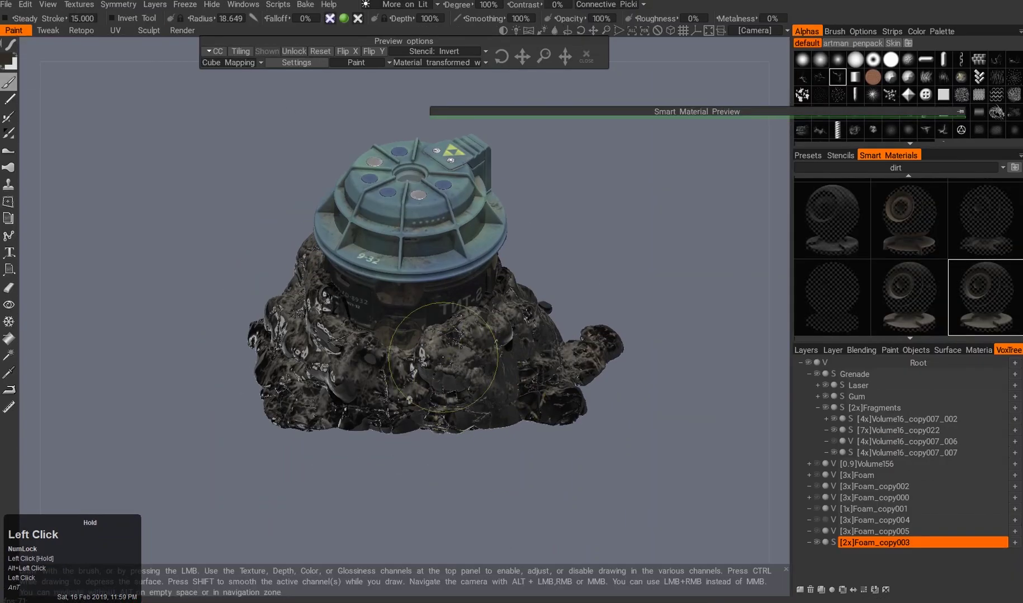
{"action": "left_click_drag", "start_coordinate": [361, 385], "coordinate": [366, 393], "text": "alt"}
{"action": "left_click_drag", "start_coordinate": [370, 354], "coordinate": [421, 471], "text": "alt"}
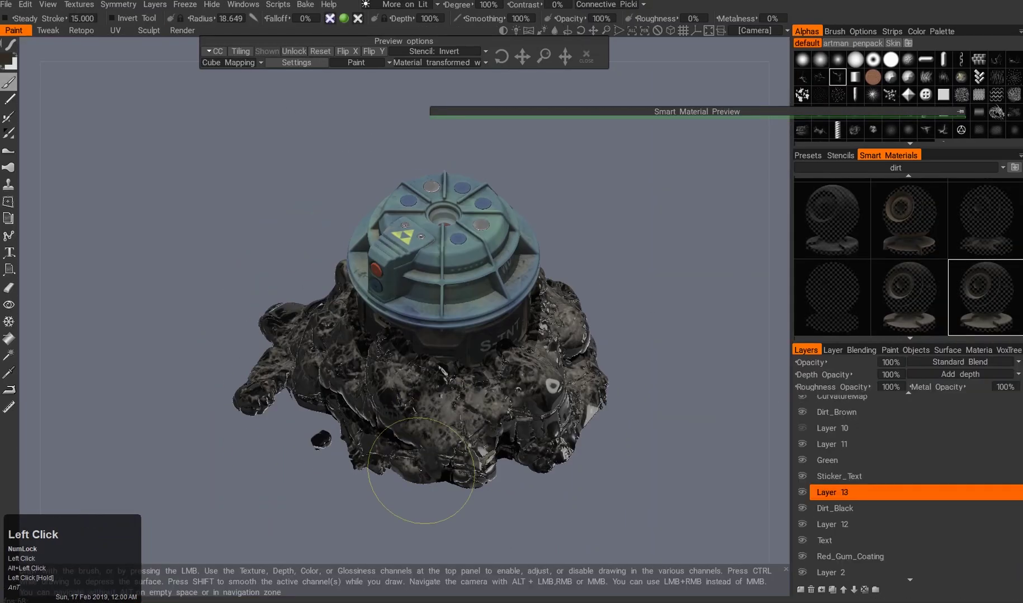
{"action": "left_click_drag", "start_coordinate": [260, 387], "coordinate": [511, 405], "text": "alt"}
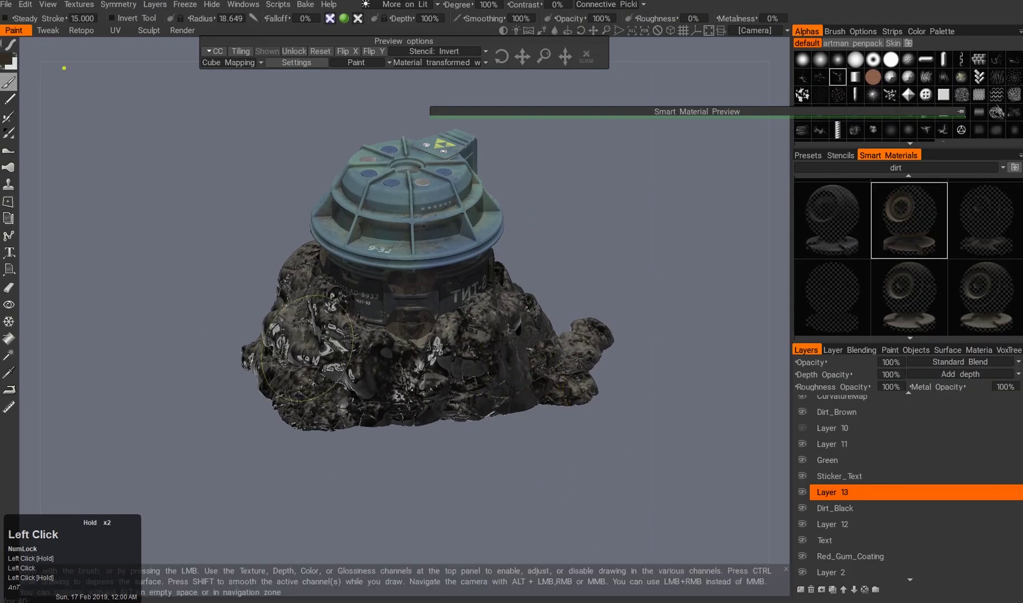
{"action": "left_click_drag", "start_coordinate": [317, 373], "coordinate": [386, 425], "text": "alt"}
Change the paint colour to deep crimson and add a new layer above Layer 13.
{"action": "left_click", "coordinate": [7, 59]}
{"action": "left_click_drag", "start_coordinate": [485, 235], "coordinate": [502, 218]}
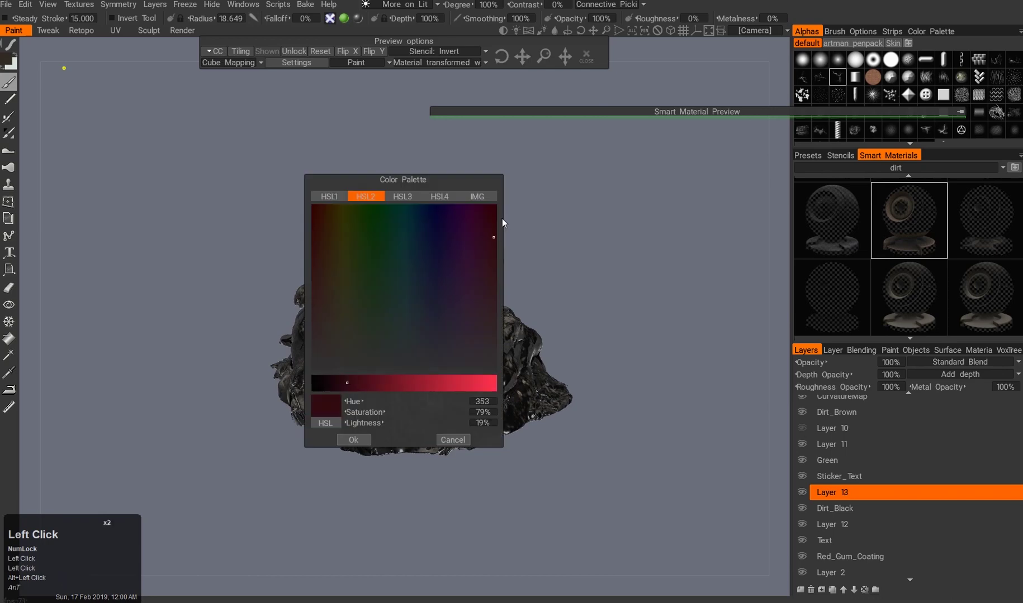
{"action": "left_click_drag", "start_coordinate": [347, 383], "coordinate": [425, 382]}
{"action": "left_click", "coordinate": [354, 439]}
{"action": "left_click", "coordinate": [800, 590]}
Brush streaks of the red plastic smart material onto the foam on Layer 14 and undo the last stroke.
{"action": "left_click", "coordinate": [909, 298]}
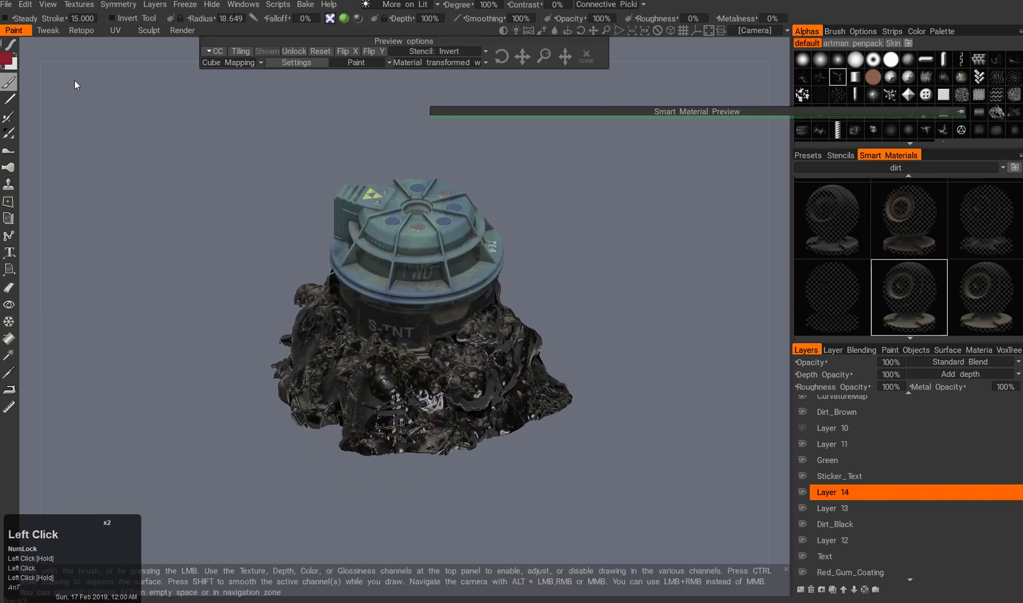
{"action": "left_click", "coordinate": [849, 194]}
{"action": "left_click_drag", "start_coordinate": [397, 402], "coordinate": [362, 450]}
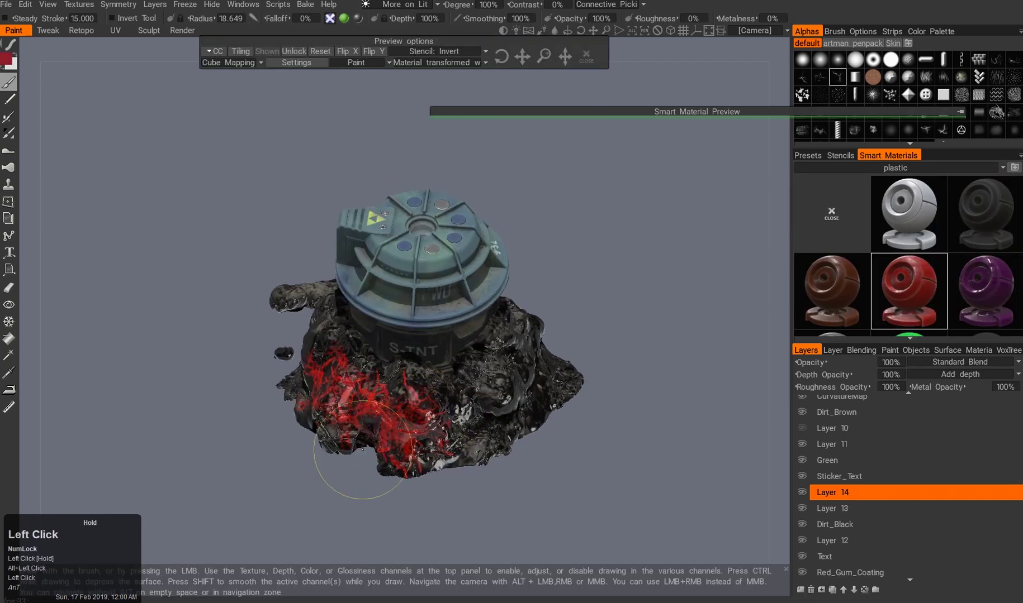
{"action": "left_click_drag", "start_coordinate": [511, 425], "coordinate": [531, 363], "text": "alt"}
{"action": "key", "text": "ctrl+z"}
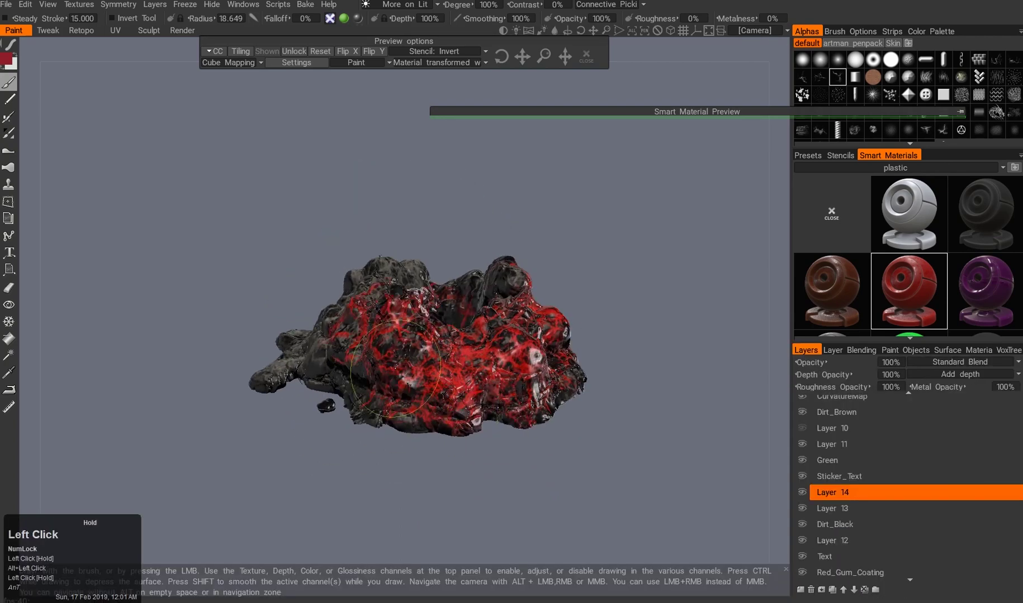
Cover the exposed foam on all sides with the red plastic smart material, with the grenade hidden.
{"action": "left_click_drag", "start_coordinate": [345, 329], "coordinate": [430, 391], "text": "alt"}
{"action": "left_click_drag", "start_coordinate": [495, 401], "coordinate": [570, 397], "text": "alt"}
{"action": "left_click_drag", "start_coordinate": [425, 386], "coordinate": [491, 392]}
{"action": "left_click_drag", "start_coordinate": [447, 391], "coordinate": [525, 391], "text": "alt"}
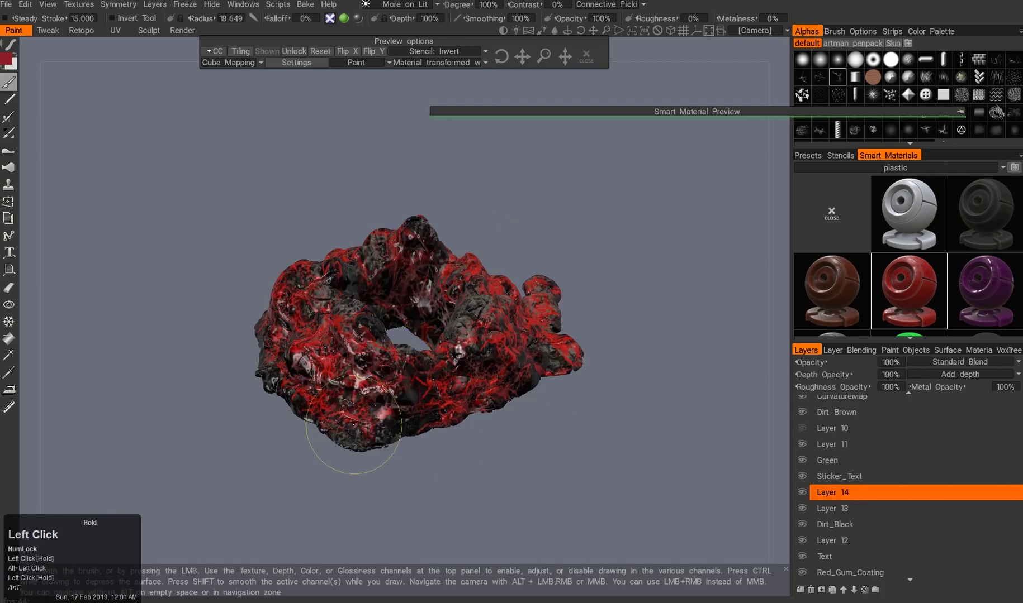
{"action": "left_click_drag", "start_coordinate": [346, 403], "coordinate": [380, 414]}
{"action": "left_click_drag", "start_coordinate": [419, 323], "coordinate": [457, 391], "text": "alt"}
Undo the last stroke and brush softer red over the foam using a different alpha at 10% opacity.
{"action": "key", "text": "ctrl+z"}
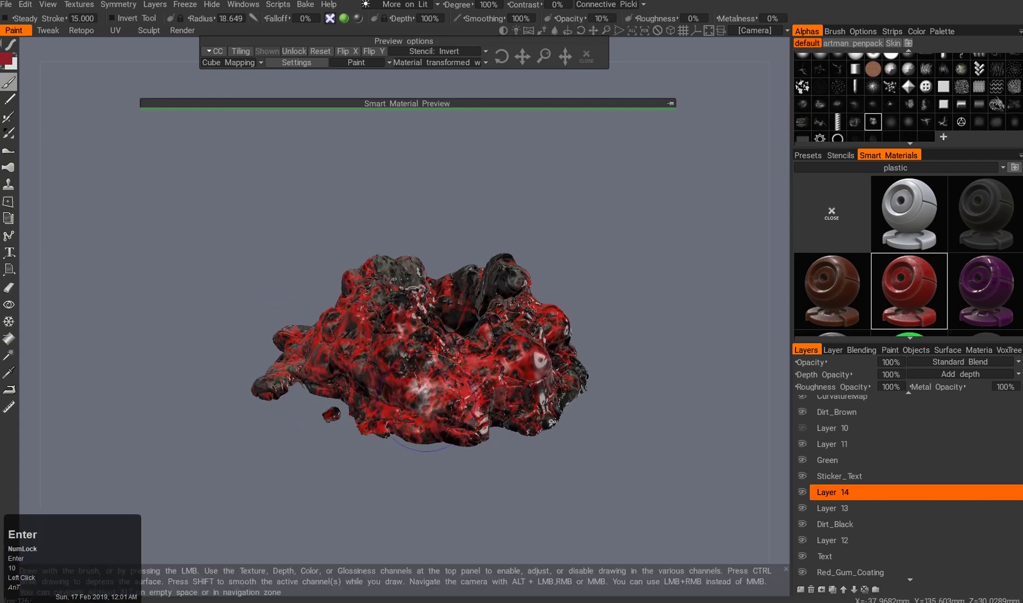
{"action": "mouse_move", "coordinate": [391, 392]}
{"action": "left_mouse_down"}
{"action": "mouse_move", "coordinate": [331, 445]}
{"action": "mouse_move", "coordinate": [450, 424]}
{"action": "left_mouse_up"}
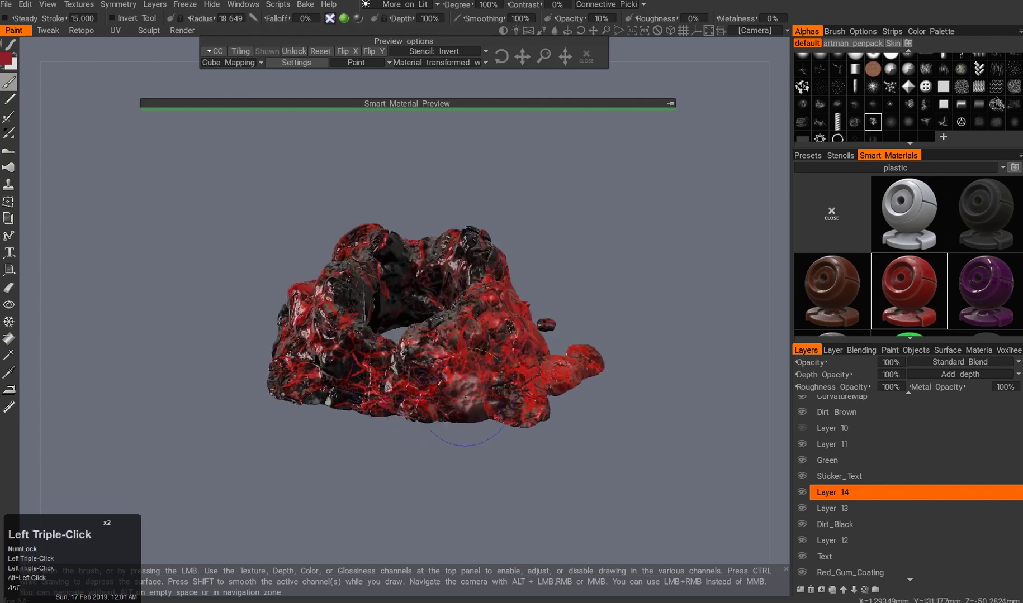
{"action": "mouse_move", "coordinate": [452, 378]}
{"action": "left_mouse_down", "text": "alt"}
{"action": "mouse_move", "coordinate": [342, 434]}
{"action": "mouse_move", "coordinate": [680, 468]}
{"action": "left_mouse_up", "text": "alt"}
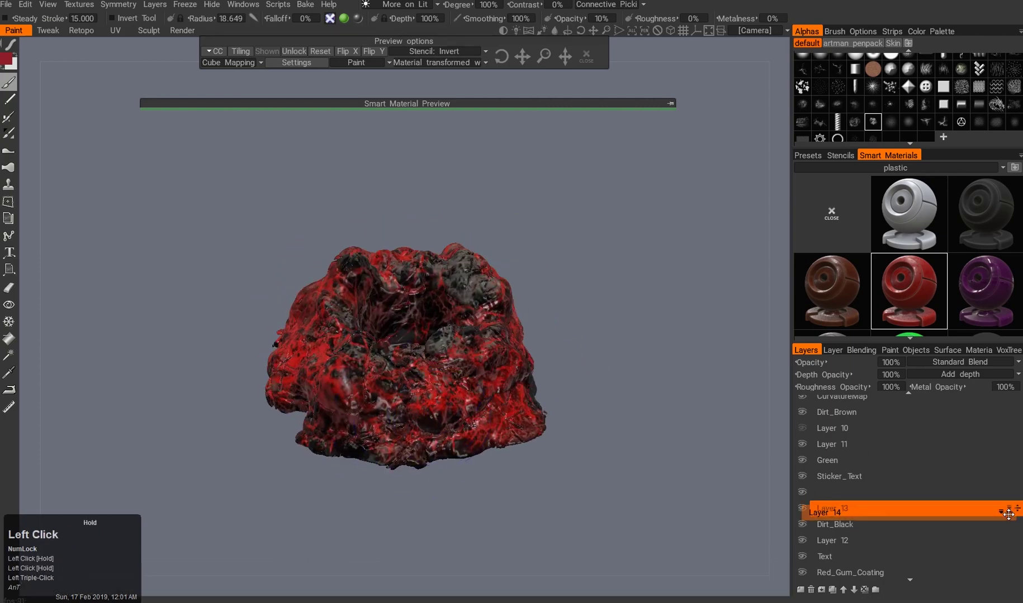
Move Layer 14 below Layer 12 and smooth the red paint across the foam.
{"action": "mouse_move", "coordinate": [561, 383]}
{"action": "left_mouse_down", "text": "alt"}
{"action": "mouse_move", "coordinate": [642, 350]}
{"action": "mouse_move", "coordinate": [586, 313]}
{"action": "left_mouse_up", "text": "alt"}
{"action": "right_click_drag", "start_coordinate": [587, 313], "coordinate": [643, 335], "text": "alt"}
{"action": "left_click_drag", "start_coordinate": [458, 333], "coordinate": [447, 341], "text": "shift"}
{"action": "left_click_drag", "start_coordinate": [447, 341], "coordinate": [302, 336], "text": "alt"}
{"action": "mouse_move", "coordinate": [302, 335]}
{"action": "left_mouse_down", "text": "shift"}
{"action": "mouse_move", "coordinate": [265, 343]}
{"action": "mouse_move", "coordinate": [347, 380]}
{"action": "mouse_move", "coordinate": [290, 404]}
{"action": "mouse_move", "coordinate": [318, 430]}
{"action": "left_mouse_up", "text": "shift"}
Show the grenade again from the Sculpt room and return to the Paint room.
{"action": "left_click", "coordinate": [150, 31]}
{"action": "left_click", "coordinate": [682, 55]}
{"action": "right_click_drag", "start_coordinate": [514, 307], "coordinate": [526, 347], "text": "alt"}
{"action": "left_click_drag", "start_coordinate": [525, 346], "coordinate": [503, 374], "text": "alt"}
{"action": "right_click_drag", "start_coordinate": [503, 374], "coordinate": [494, 359], "text": "alt"}
{"action": "left_click", "coordinate": [14, 31]}
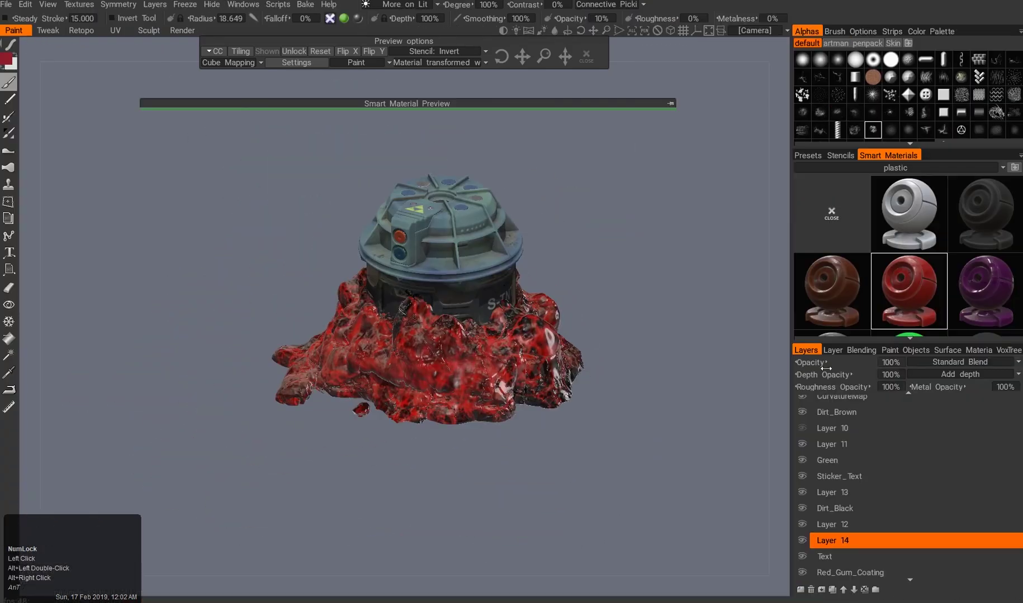
Try Layer 14 at 10% opacity and settle on 20%.
{"action": "type", "text": "10"}
{"action": "key", "text": "Return"}
{"action": "left_click_drag", "start_coordinate": [620, 330], "coordinate": [481, 358], "text": "alt"}
{"action": "left_click", "coordinate": [890, 363]}
{"action": "type", "text": "20"}
{"action": "key", "text": "Return"}
{"action": "right_click_drag", "start_coordinate": [481, 357], "coordinate": [425, 335], "text": "alt"}
{"action": "left_click_drag", "start_coordinate": [425, 335], "coordinate": [279, 268], "text": "alt"}
Return to the Sculpt room, try orange-red and dark green Polymer shaders, and apply the light green one to Foam_copy003.
{"action": "left_click", "coordinate": [149, 30]}
{"action": "mouse_move", "coordinate": [432, 357]}
{"action": "left_mouse_down", "text": "alt"}
{"action": "mouse_move", "coordinate": [178, 242]}
{"action": "mouse_move", "coordinate": [324, 360]}
{"action": "mouse_move", "coordinate": [476, 348]}
{"action": "mouse_move", "coordinate": [563, 318]}
{"action": "mouse_move", "coordinate": [533, 365]}
{"action": "mouse_move", "coordinate": [543, 326]}
{"action": "mouse_move", "coordinate": [570, 313]}
{"action": "mouse_move", "coordinate": [436, 365]}
{"action": "mouse_move", "coordinate": [500, 357]}
{"action": "left_mouse_up", "text": "alt"}
{"action": "left_click", "coordinate": [932, 559]}
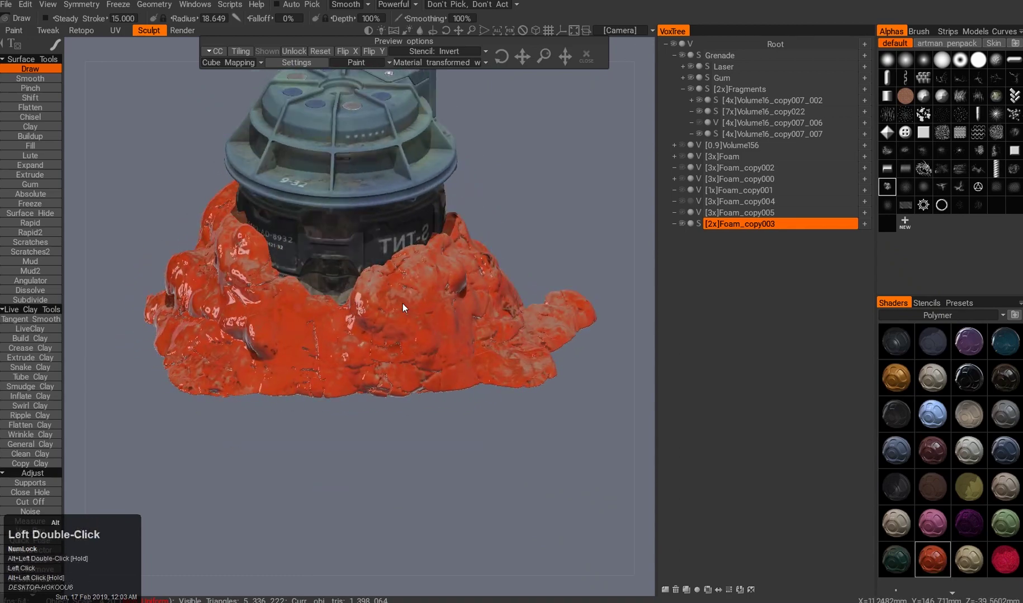
{"action": "left_click", "coordinate": [895, 564]}
{"action": "left_click", "coordinate": [932, 561]}
{"action": "left_click", "coordinate": [1004, 524]}
{"action": "left_click_drag", "start_coordinate": [386, 173], "coordinate": [209, 76], "text": "alt"}
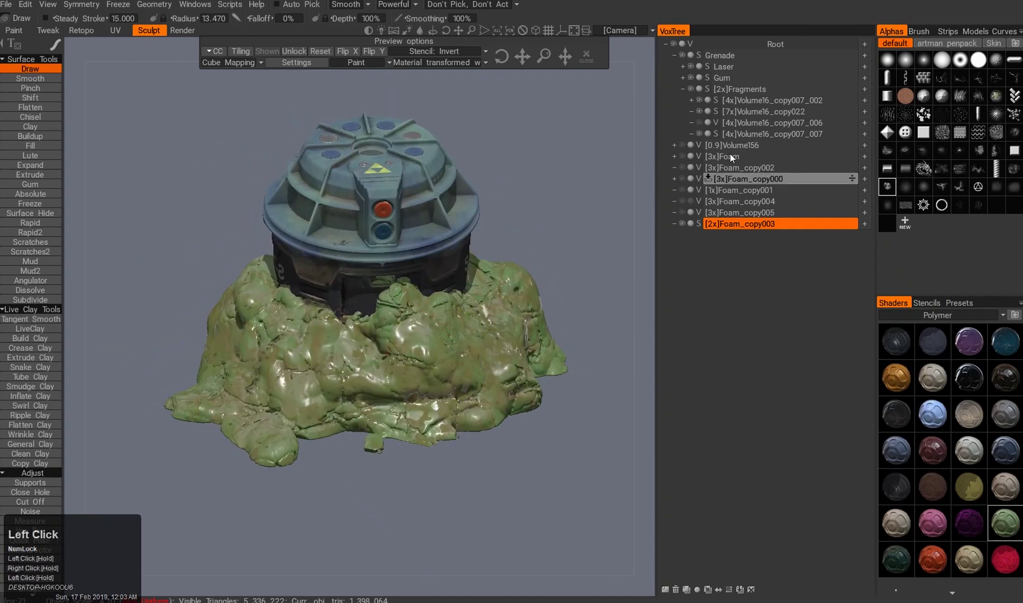
Undo the last sculpt change and try the Extrude brush with a stippled alpha at 28% depth on the foam.
{"action": "key", "text": "ctrl+z"}
{"action": "right_click_drag", "start_coordinate": [437, 220], "coordinate": [437, 261]}
{"action": "left_click_drag", "start_coordinate": [503, 223], "coordinate": [536, 215], "text": "alt"}
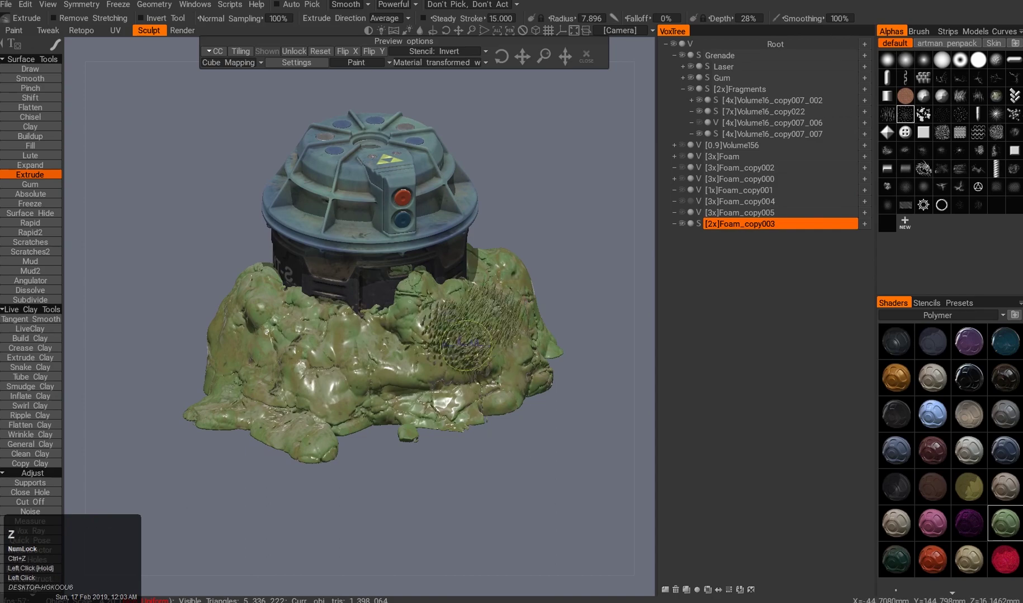
{"action": "left_click_drag", "start_coordinate": [438, 352], "coordinate": [444, 335], "text": "alt"}
{"action": "right_click_drag", "start_coordinate": [444, 336], "coordinate": [451, 314], "text": "alt"}
Examine the green foam and grenade from several sides, briefly toggling the visibility of Foam_copy003.
{"action": "left_click_drag", "start_coordinate": [382, 323], "coordinate": [391, 358], "text": "alt"}
{"action": "right_click_drag", "start_coordinate": [391, 358], "coordinate": [386, 377], "text": "alt"}
{"action": "left_click_drag", "start_coordinate": [386, 377], "coordinate": [389, 330], "text": "alt"}
{"action": "left_click_drag", "start_coordinate": [316, 274], "coordinate": [474, 306], "text": "alt"}
{"action": "right_click_drag", "start_coordinate": [474, 306], "coordinate": [441, 341], "text": "alt"}
{"action": "left_click_drag", "start_coordinate": [441, 341], "coordinate": [401, 319], "text": "alt"}
{"action": "right_click_drag", "start_coordinate": [401, 318], "coordinate": [410, 285], "text": "alt"}
{"action": "left_click", "coordinate": [681, 224]}
{"action": "left_click_drag", "start_coordinate": [411, 285], "coordinate": [483, 234], "text": "alt"}
{"action": "left_click", "coordinate": [682, 225]}
{"action": "middle_click_drag", "start_coordinate": [483, 235], "coordinate": [503, 260], "text": "alt"}
{"action": "left_click_drag", "start_coordinate": [492, 279], "coordinate": [375, 345], "text": "alt"}
{"action": "middle_click_drag", "start_coordinate": [375, 345], "coordinate": [310, 292], "text": "alt"}
{"action": "left_click_drag", "start_coordinate": [310, 292], "coordinate": [301, 262], "text": "alt"}
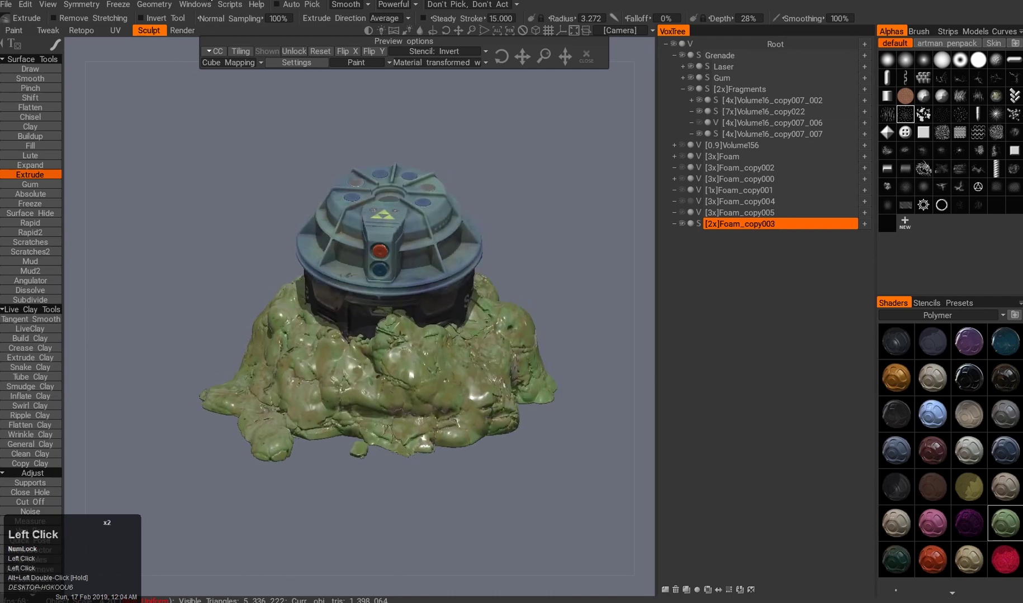
Check the model's realtime shading in the Render room and return to the Sculpt room.
{"action": "left_click", "coordinate": [47, 30]}
{"action": "left_click", "coordinate": [377, 199]}
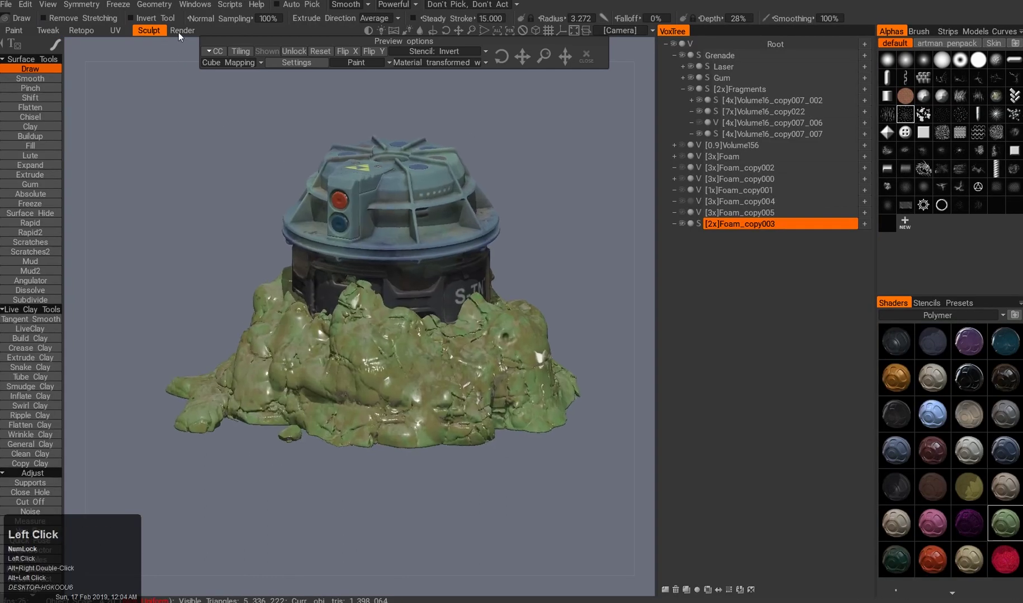
{"action": "key", "text": "ctrl+r"}
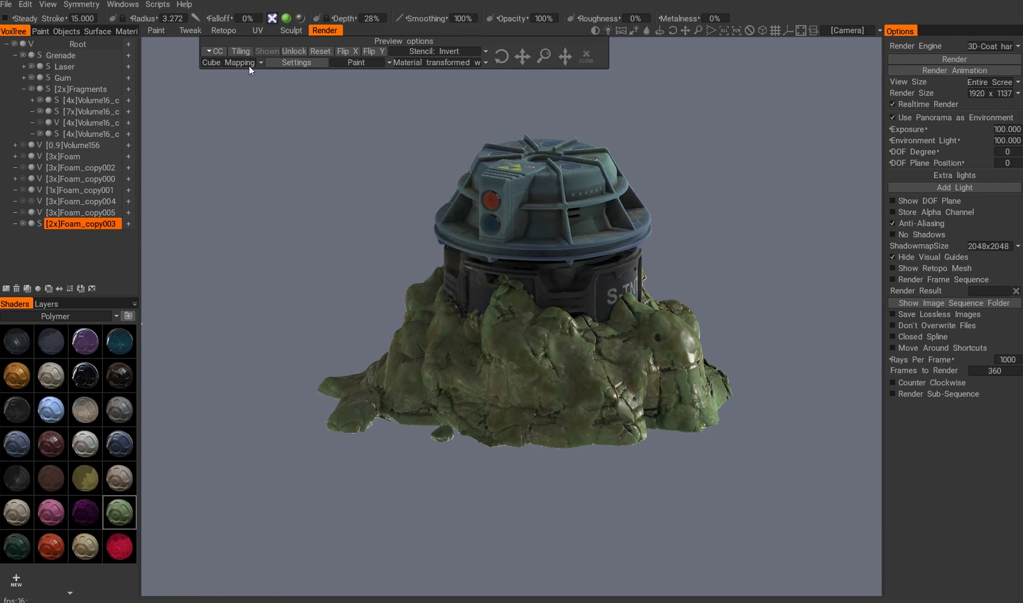
{"action": "left_click", "coordinate": [289, 30]}
View the model from above in the Render room and set the environment light to 40.
{"action": "mouse_move", "coordinate": [525, 285]}
{"action": "left_mouse_down", "text": "alt"}
{"action": "mouse_move", "coordinate": [342, 344]}
{"action": "mouse_move", "coordinate": [347, 325]}
{"action": "mouse_move", "coordinate": [331, 338]}
{"action": "left_mouse_up", "text": "alt"}
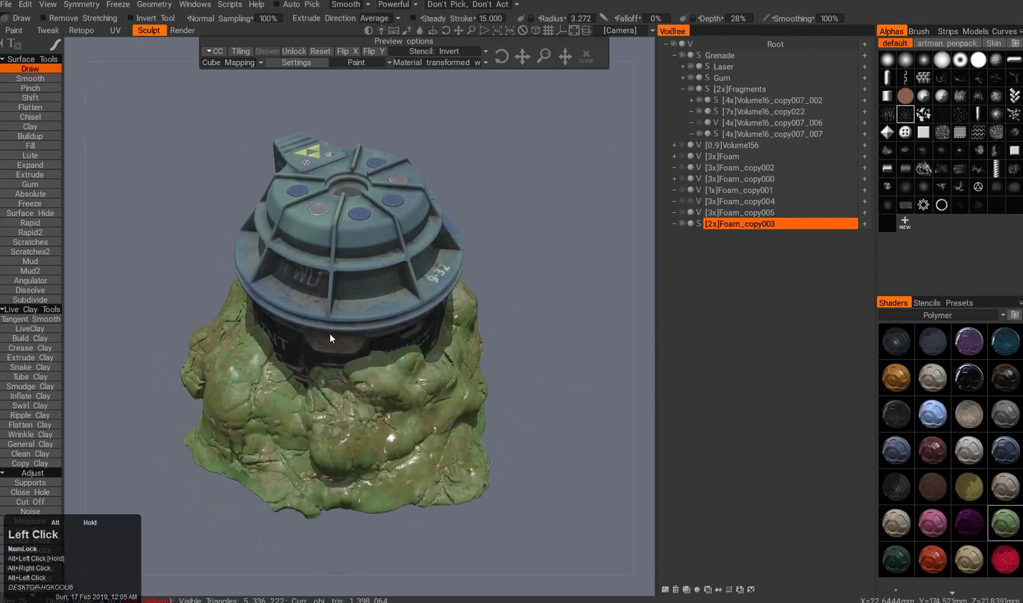
{"action": "right_click_drag", "start_coordinate": [331, 338], "coordinate": [324, 358], "text": "alt"}
{"action": "left_click", "coordinate": [180, 31]}
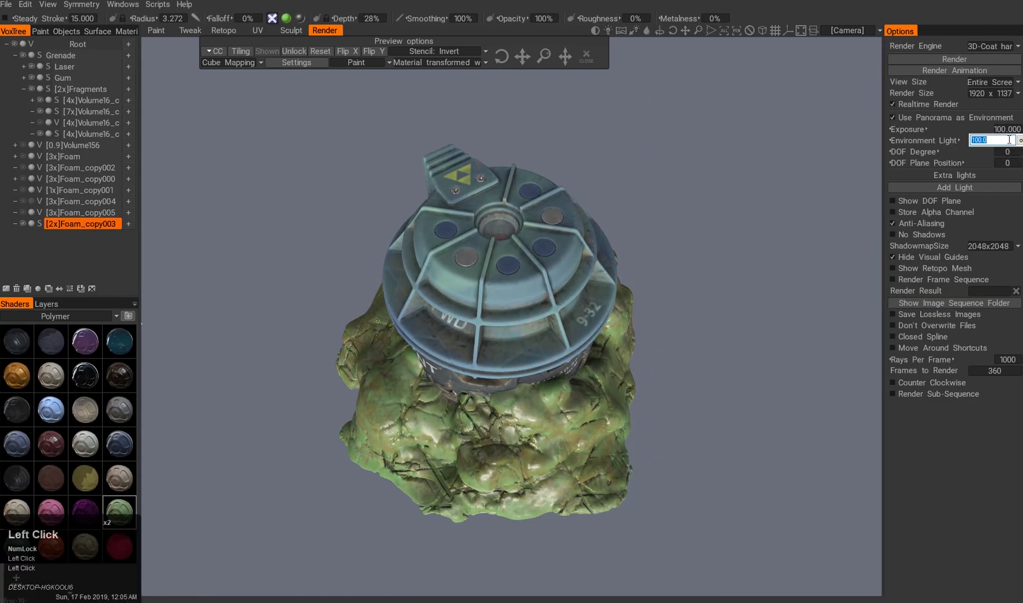
{"action": "type", "text": "0"}
{"action": "key", "text": "Return"}
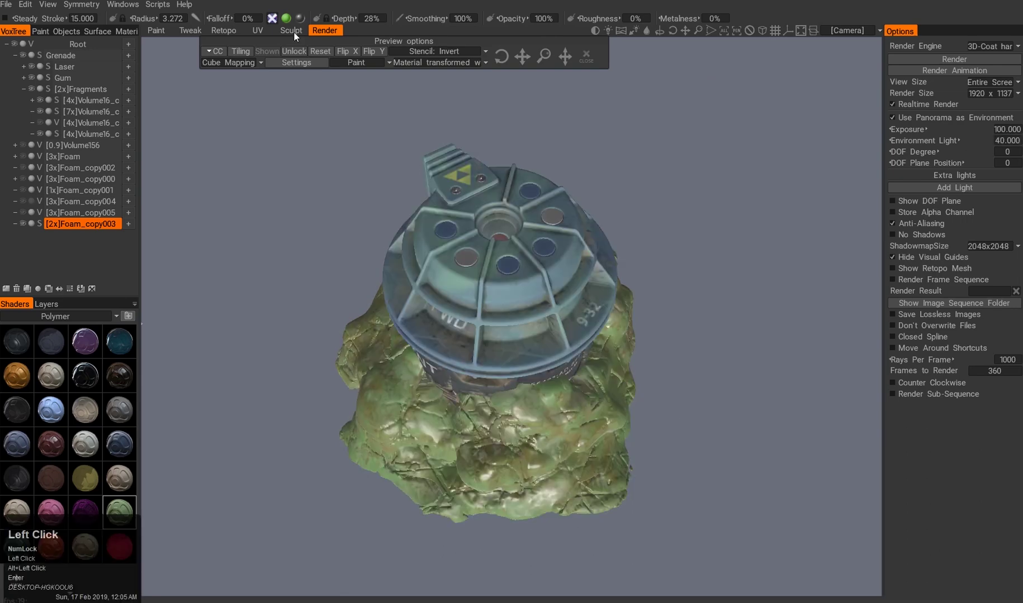
Return to the Sculpt room and examine the green foam around the grenade with the Transform gizmo active.
{"action": "left_click", "coordinate": [291, 30]}
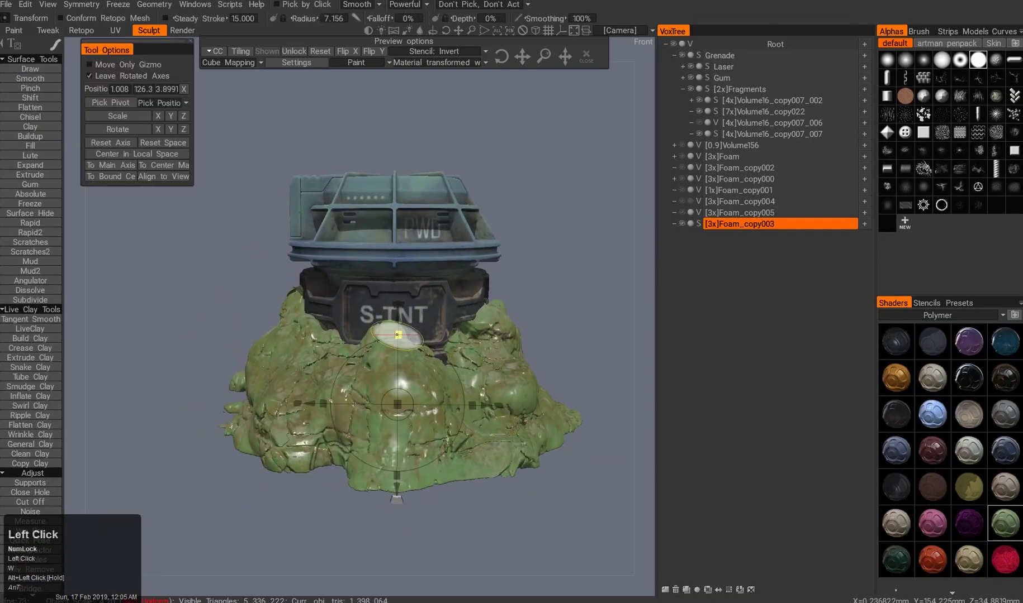
{"action": "mouse_move", "coordinate": [484, 286]}
{"action": "left_mouse_down", "text": "alt"}
{"action": "mouse_move", "coordinate": [594, 302]}
{"action": "mouse_move", "coordinate": [347, 394]}
{"action": "left_mouse_up", "text": "alt"}
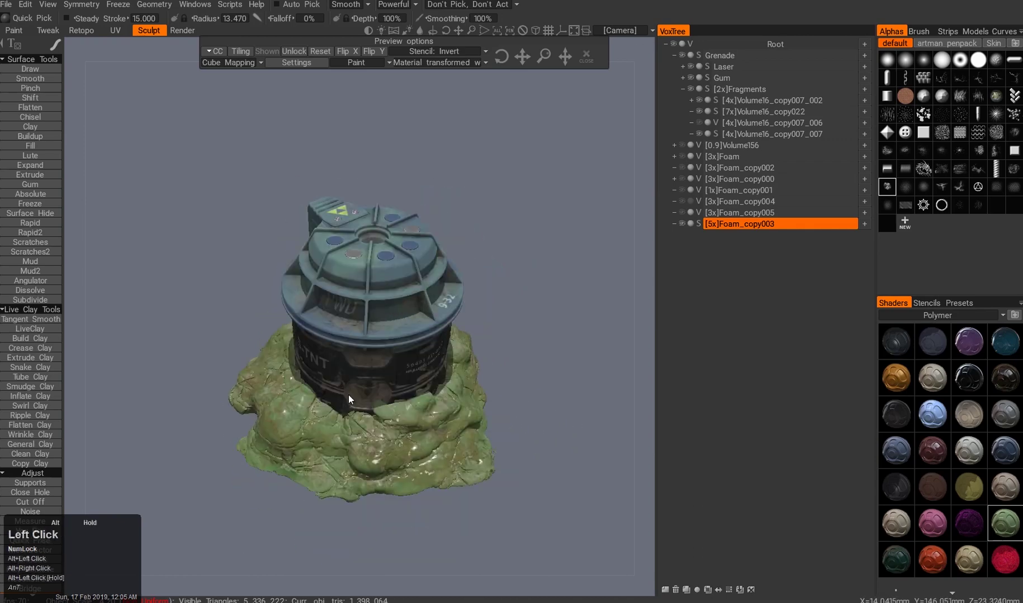
{"action": "key", "text": "w"}
{"action": "left_click_drag", "start_coordinate": [437, 407], "coordinate": [289, 425]}
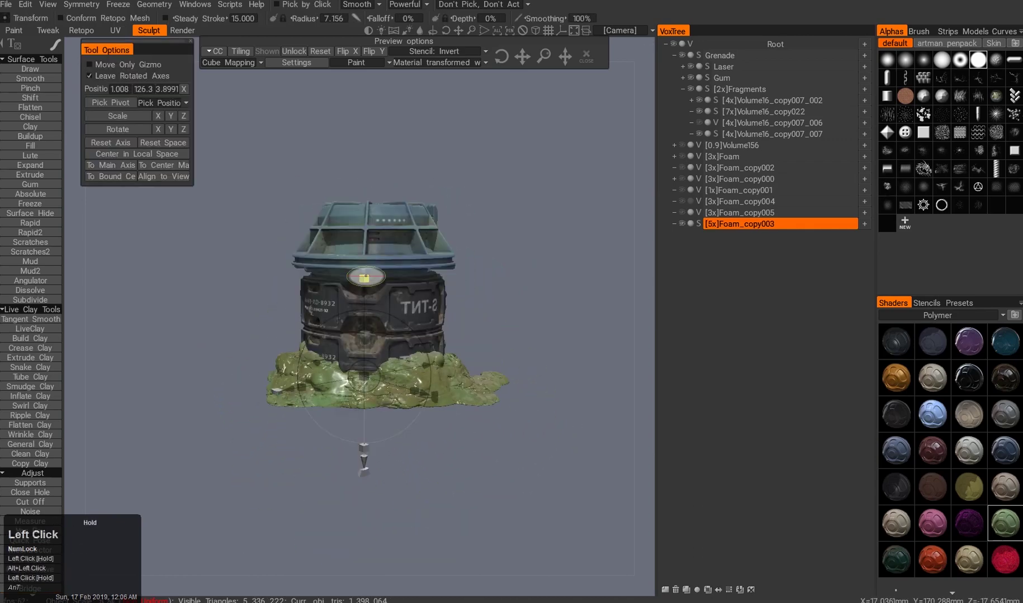
{"action": "mouse_move", "coordinate": [419, 324]}
{"action": "left_mouse_down", "text": "alt"}
{"action": "mouse_move", "coordinate": [424, 251]}
{"action": "mouse_move", "coordinate": [425, 313]}
{"action": "left_mouse_up", "text": "alt"}
Try the bright red Polymer shader on the foam, judge it from several sides and leave the Transform tool.
{"action": "left_click", "coordinate": [1004, 559]}
{"action": "left_click_drag", "start_coordinate": [503, 391], "coordinate": [529, 477], "text": "alt"}
{"action": "scroll", "coordinate": [529, 478], "scroll_direction": "up", "scroll_amount": 3}
{"action": "right_click_drag", "start_coordinate": [528, 478], "coordinate": [430, 460], "text": "alt"}
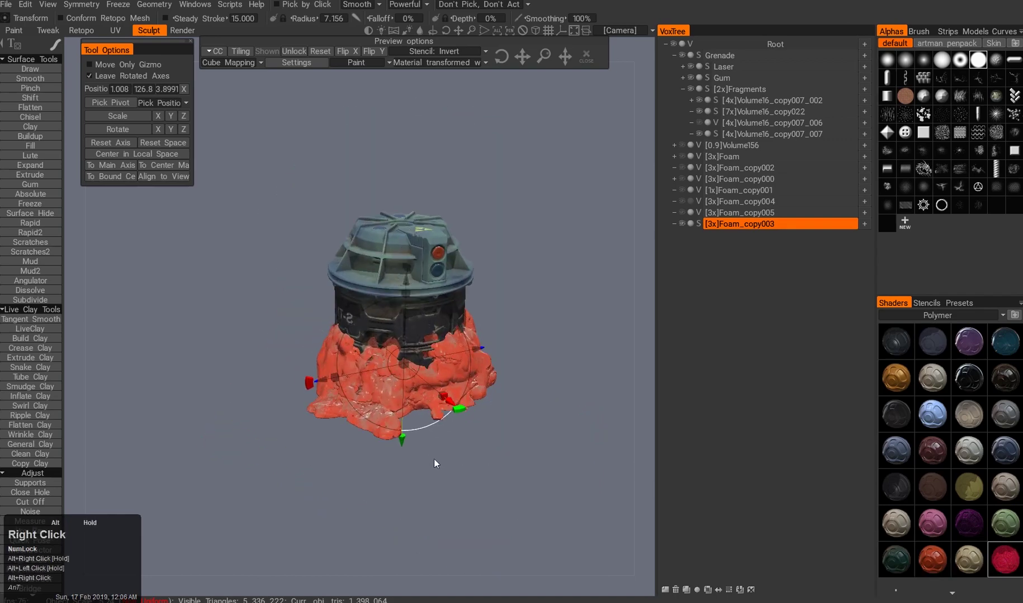
{"action": "right_click_drag", "start_coordinate": [502, 351], "coordinate": [614, 335], "text": "alt"}
{"action": "mouse_move", "coordinate": [615, 335]}
{"action": "left_mouse_down", "text": "alt"}
{"action": "mouse_move", "coordinate": [655, 338]}
{"action": "mouse_move", "coordinate": [554, 384]}
{"action": "mouse_move", "coordinate": [347, 386]}
{"action": "left_mouse_up", "text": "alt"}
{"action": "key", "text": "Escape"}
{"action": "right_click_drag", "start_coordinate": [348, 386], "coordinate": [410, 354], "text": "alt"}
{"action": "left_click_drag", "start_coordinate": [411, 354], "coordinate": [458, 358], "text": "alt"}
Briefly hide Foam_copy003 to inspect the grenade's base, and view the brown-shaded foam up close.
{"action": "left_click", "coordinate": [682, 223]}
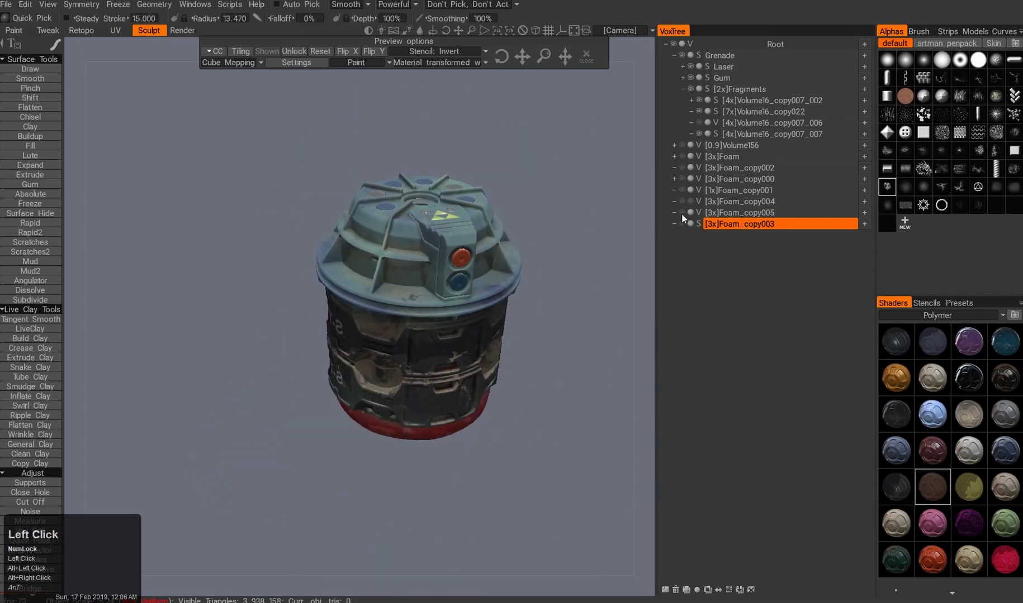
{"action": "right_click_drag", "start_coordinate": [644, 265], "coordinate": [531, 313], "text": "alt"}
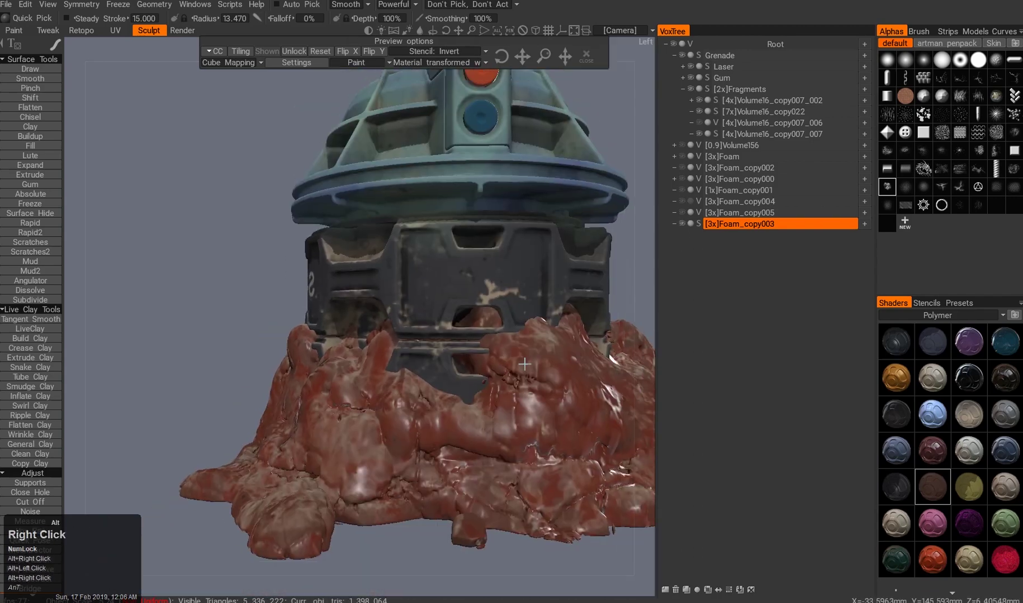
{"action": "left_click_drag", "start_coordinate": [531, 313], "coordinate": [414, 374], "text": "alt"}
{"action": "scroll", "coordinate": [594, 325], "scroll_direction": "up", "scroll_amount": 5}
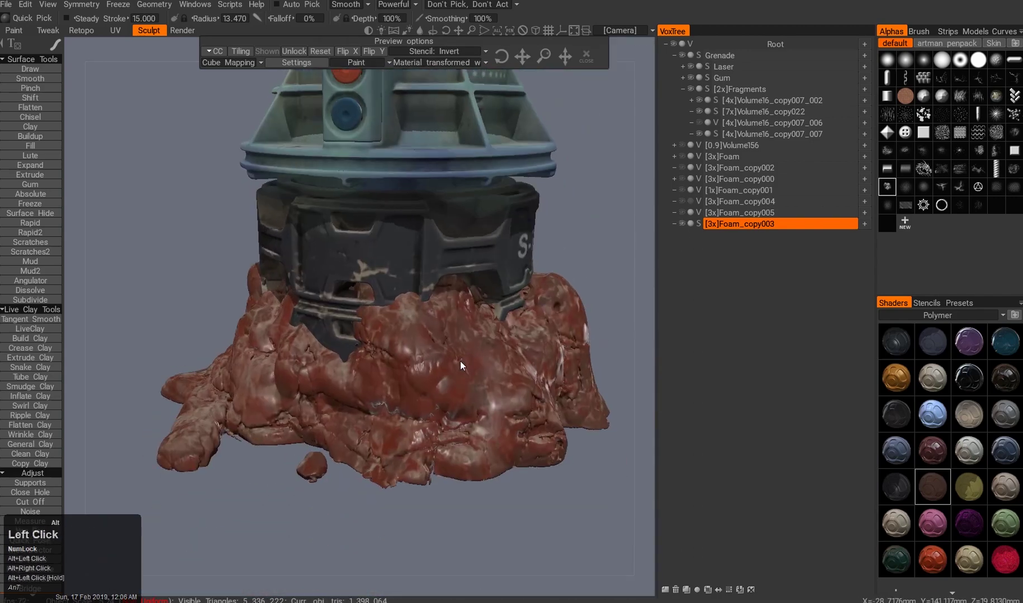
In the Paint room, add a new layer above Layer 11 and choose a dirt smart material for the foam.
{"action": "left_click", "coordinate": [14, 31]}
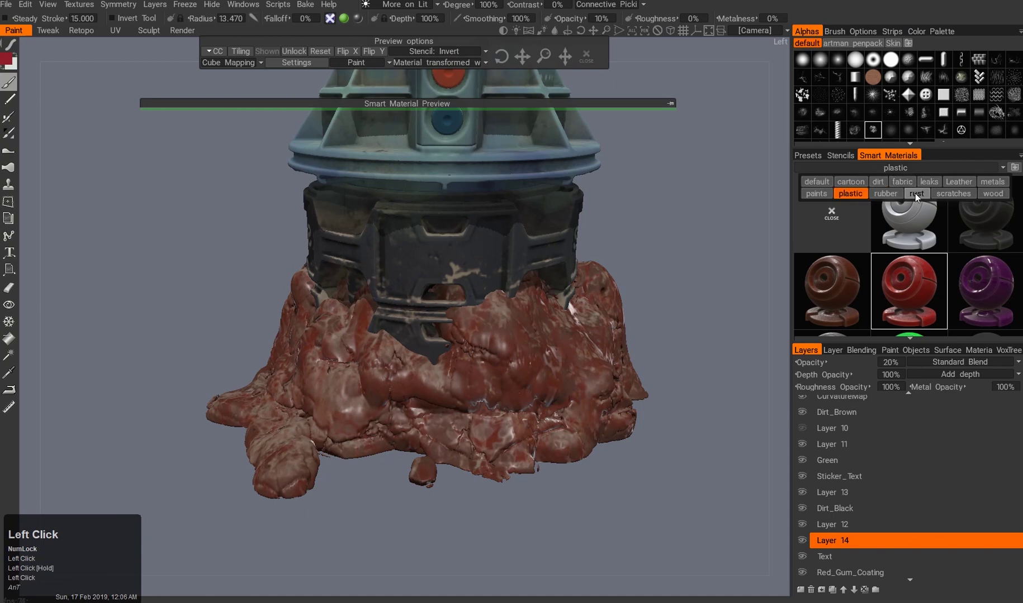
{"action": "left_click", "coordinate": [885, 193]}
{"action": "left_click", "coordinate": [885, 182]}
{"action": "left_click_drag", "start_coordinate": [464, 346], "coordinate": [433, 367], "text": "alt"}
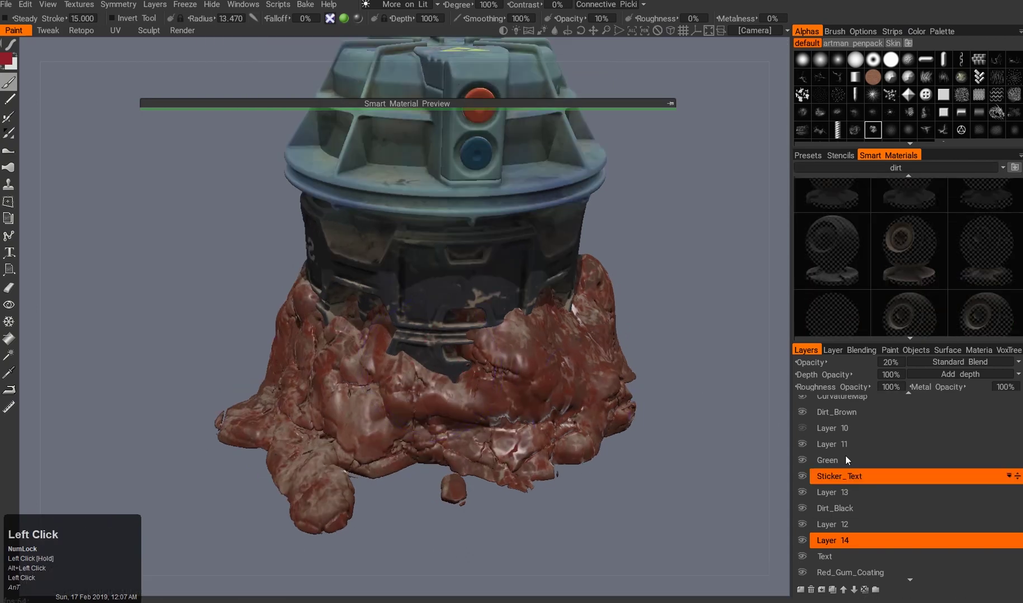
{"action": "scroll", "coordinate": [935, 306], "scroll_direction": "down", "scroll_amount": 2}
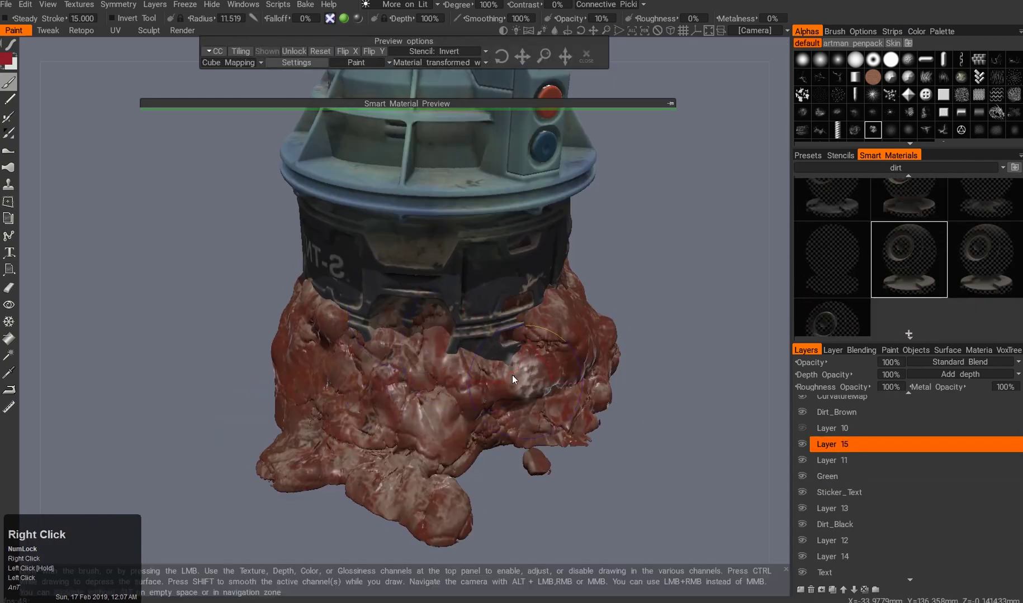
{"action": "left_click_drag", "start_coordinate": [487, 364], "coordinate": [452, 368], "text": "alt"}
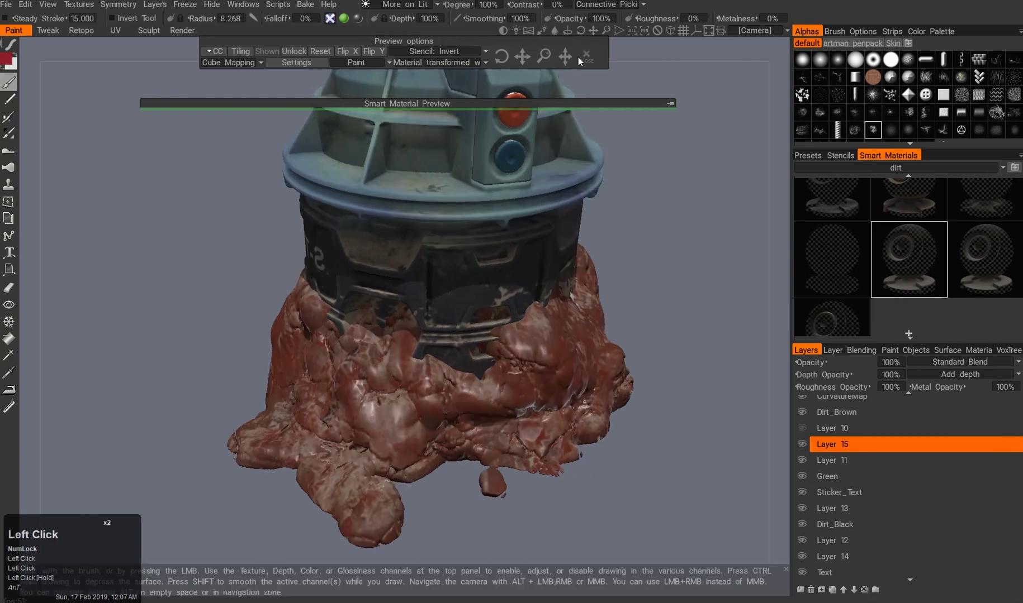
Try another dirt smart material on the foam below the red and blue buttons and undo the stroke.
{"action": "right_click_drag", "start_coordinate": [369, 315], "coordinate": [419, 330], "text": "alt"}
{"action": "left_click_drag", "start_coordinate": [419, 329], "coordinate": [469, 347], "text": "alt"}
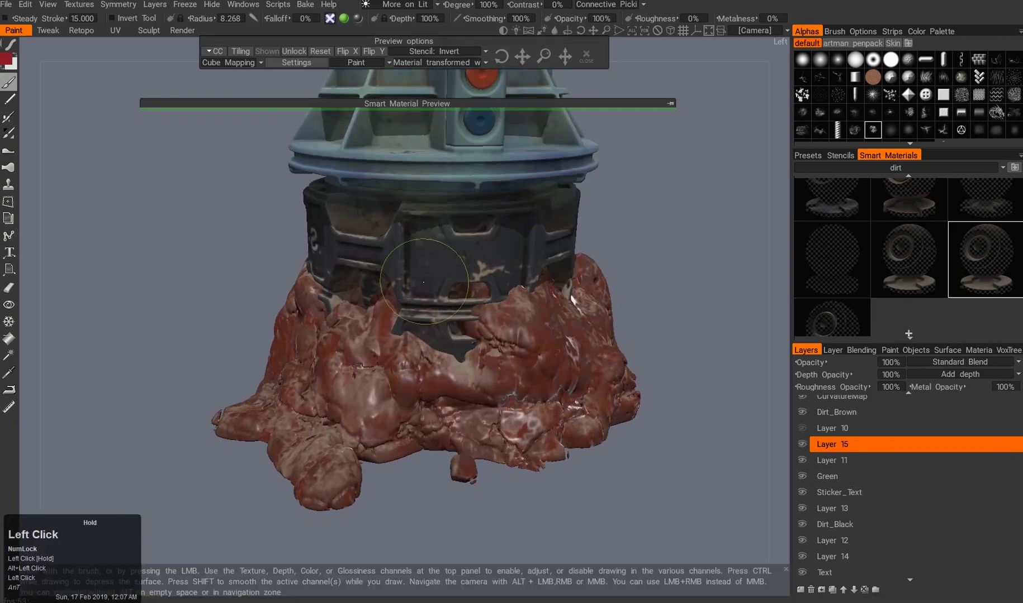
{"action": "left_click_drag", "start_coordinate": [547, 336], "coordinate": [566, 366], "text": "alt"}
{"action": "key", "text": "ctrl+z"}
{"action": "double_click", "coordinate": [411, 391]}
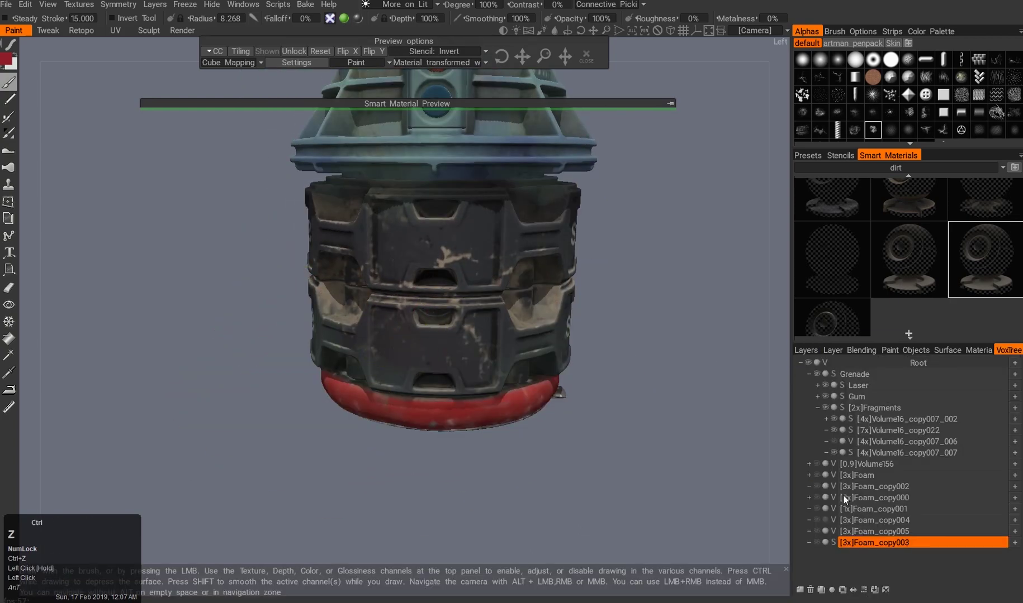
Recheck the foam volume's visibility and paint over the foam on Layer 15 with a dirt smart material.
{"action": "left_click", "coordinate": [809, 365]}
{"action": "right_click_drag", "start_coordinate": [548, 347], "coordinate": [616, 404]}
{"action": "double_click", "coordinate": [400, 340]}
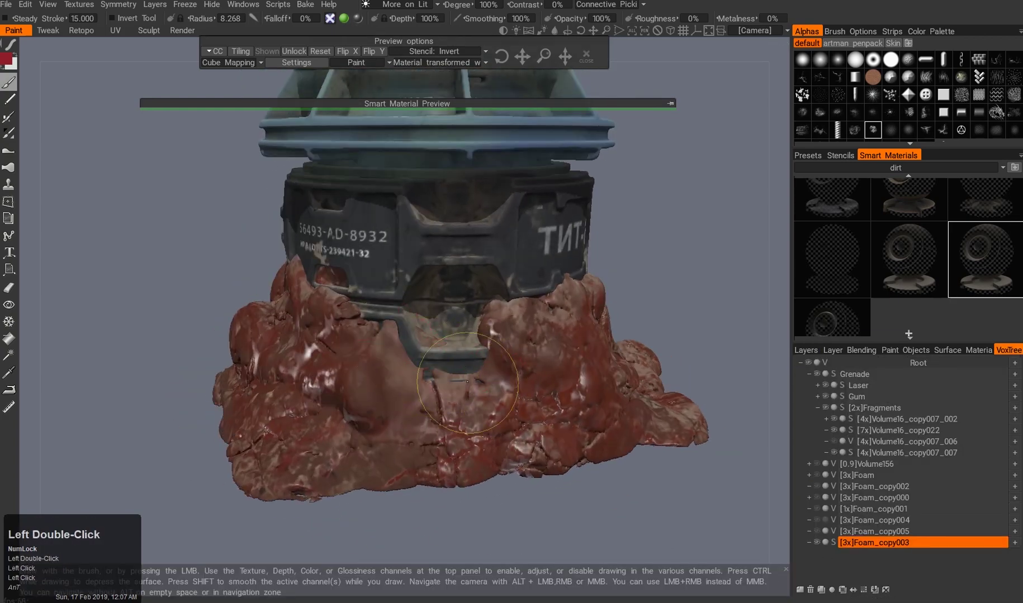
{"action": "left_click", "coordinate": [805, 350]}
{"action": "scroll", "coordinate": [914, 294], "scroll_direction": "down", "scroll_amount": 2}
{"action": "left_click", "coordinate": [897, 269]}
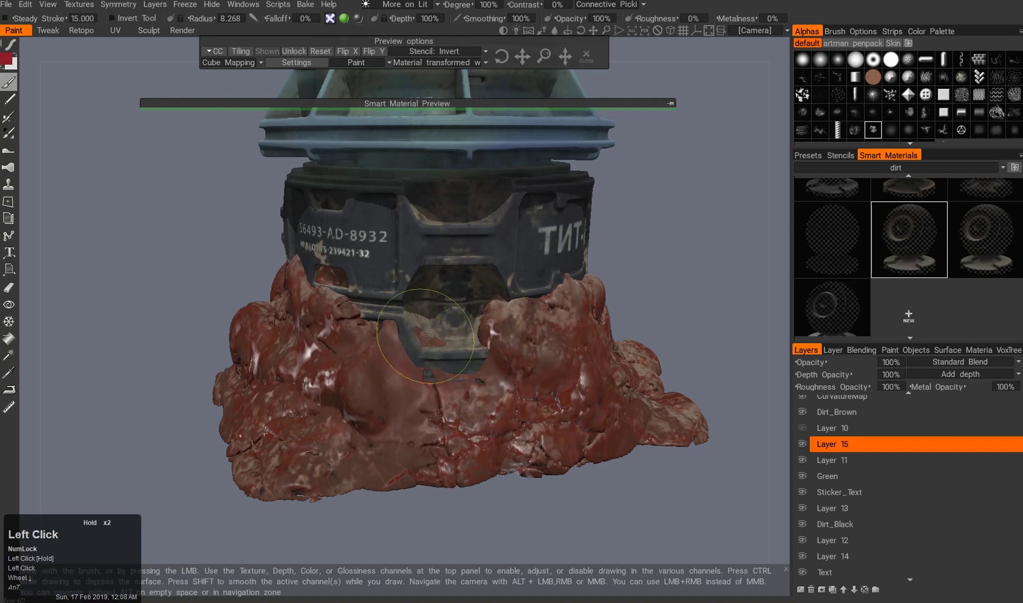
{"action": "left_click_drag", "start_coordinate": [497, 374], "coordinate": [559, 313], "text": "alt"}
Look through the leaks and cartoon smart materials and choose a dark grey cartoon material for Layer 15.
{"action": "left_click", "coordinate": [917, 169]}
{"action": "left_click", "coordinate": [914, 182]}
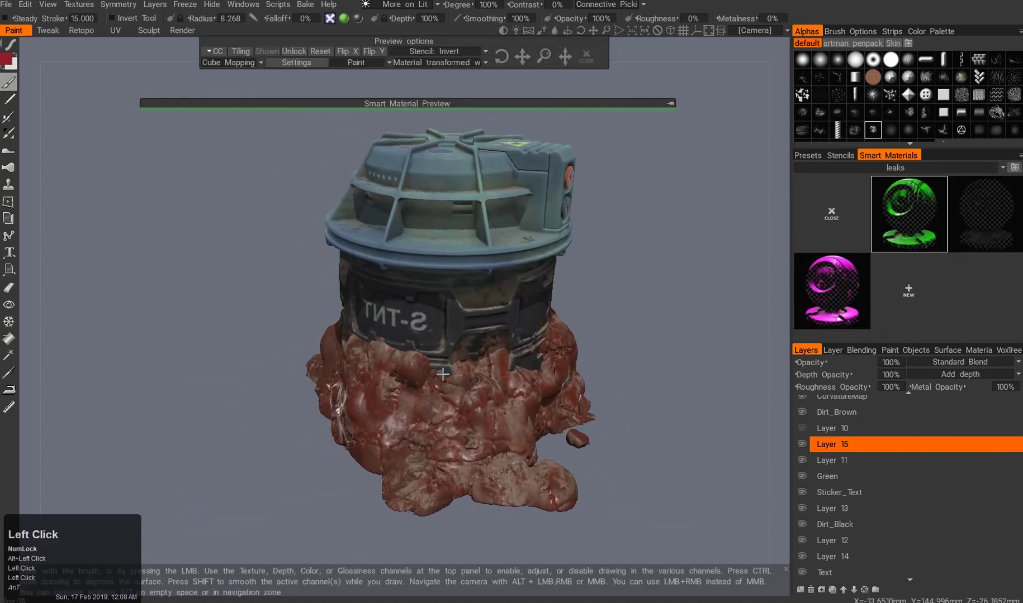
{"action": "left_click", "coordinate": [894, 168]}
{"action": "left_click", "coordinate": [861, 182]}
{"action": "scroll", "coordinate": [913, 240], "scroll_direction": "down", "scroll_amount": 1}
{"action": "left_click_drag", "start_coordinate": [413, 386], "coordinate": [439, 389], "text": "alt"}
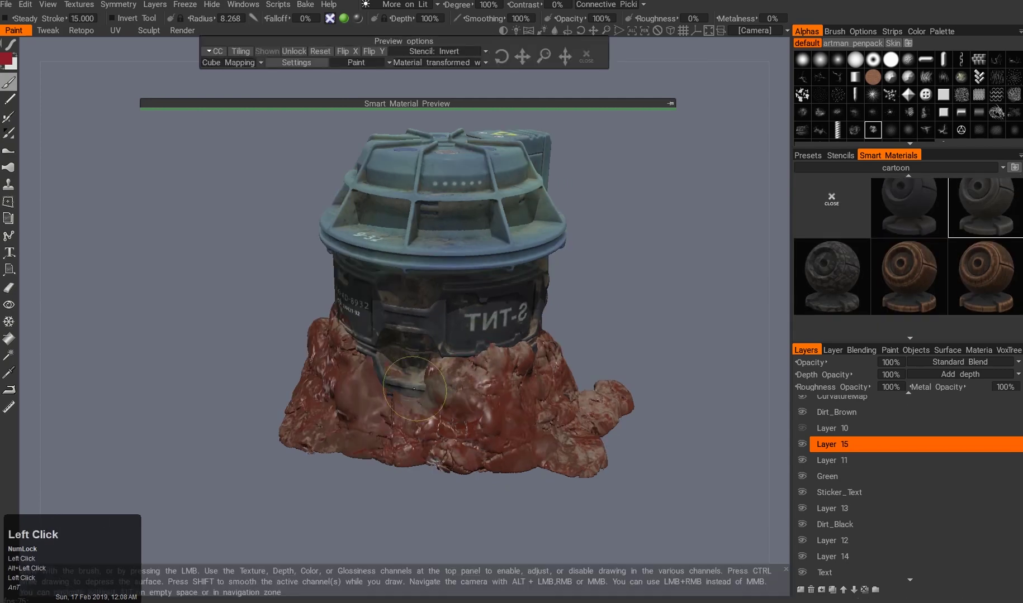
Try a stroke of the dark cartoon material on the foam, undo it and test a crack-like alpha.
{"action": "left_click_drag", "start_coordinate": [504, 349], "coordinate": [509, 414], "text": "alt"}
{"action": "left_click", "coordinate": [510, 413]}
{"action": "key", "text": "ctrl+z"}
{"action": "scroll", "coordinate": [543, 411], "scroll_direction": "up", "scroll_amount": 5}
{"action": "left_click", "coordinate": [606, 411]}
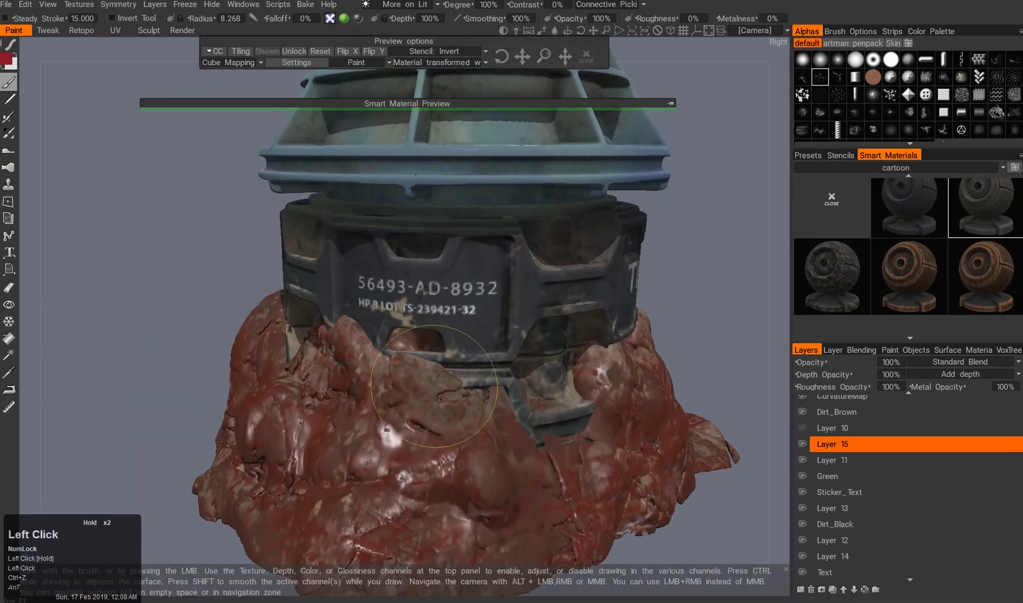
Examine the painted foam around the serial-number panel and view the whole grenade from above.
{"action": "left_click_drag", "start_coordinate": [434, 384], "coordinate": [553, 408], "text": "alt"}
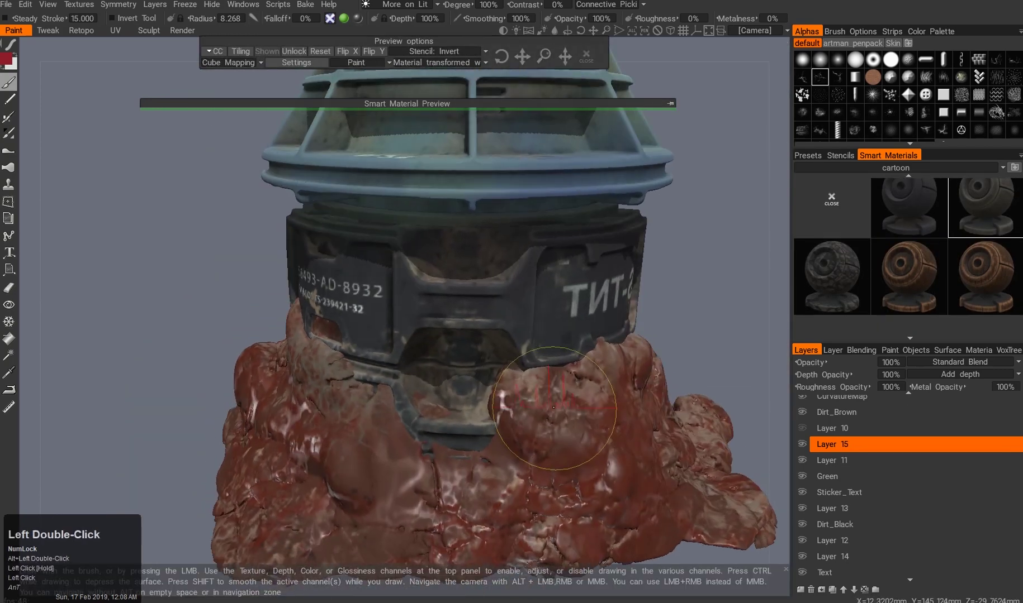
{"action": "left_click_drag", "start_coordinate": [419, 430], "coordinate": [455, 404], "text": "alt"}
{"action": "right_click_drag", "start_coordinate": [421, 385], "coordinate": [481, 400], "text": "alt"}
{"action": "left_click_drag", "start_coordinate": [482, 400], "coordinate": [242, 77], "text": "alt"}
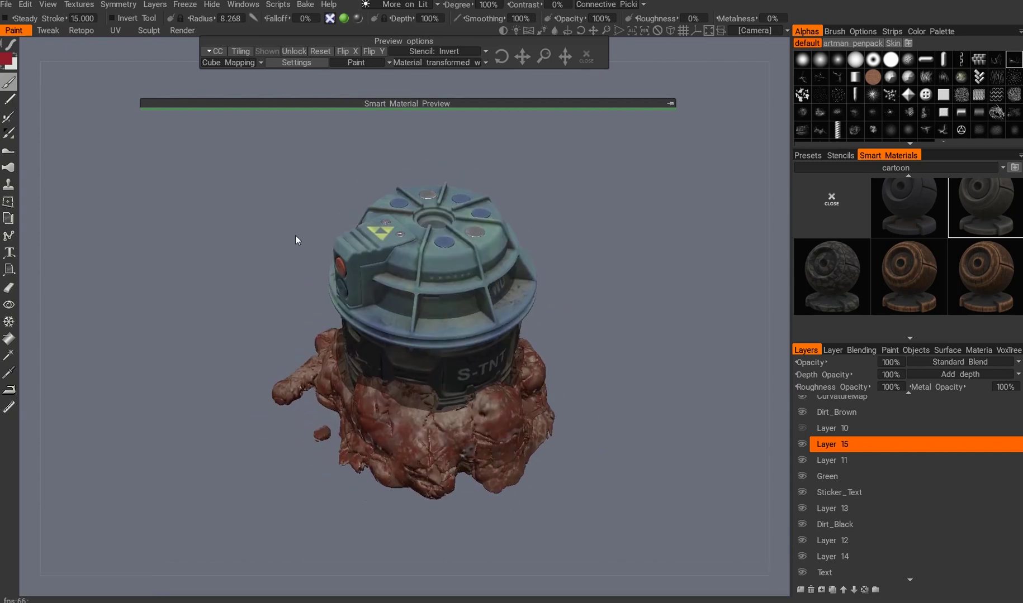
Switch to the Render room and light the model with the tree-lined road panorama.
{"action": "key", "text": "ctrl+r"}
{"action": "left_click", "coordinate": [634, 31]}
{"action": "scroll", "coordinate": [631, 142], "scroll_direction": "down", "scroll_amount": 3}
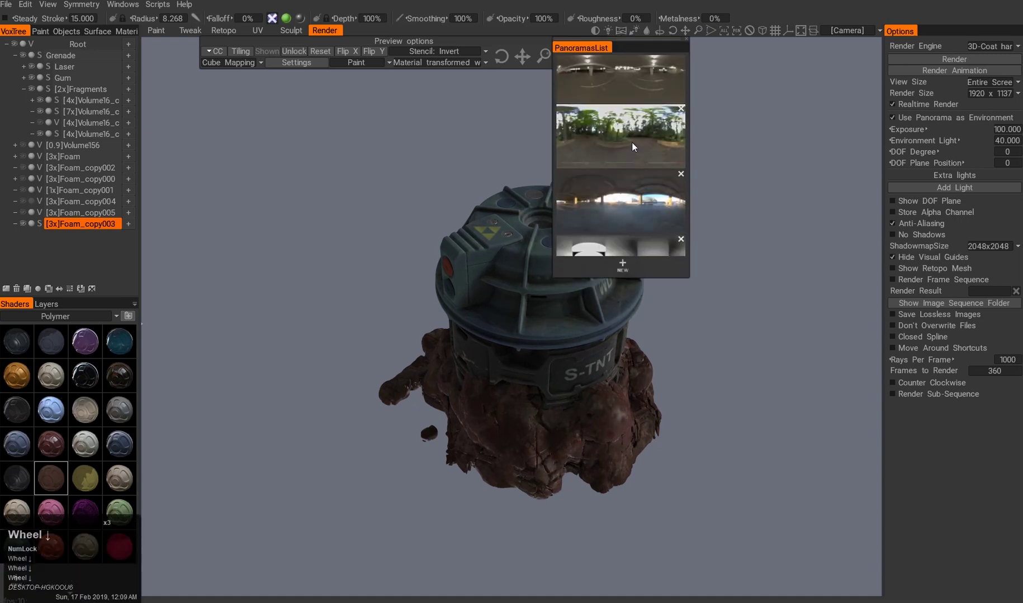
{"action": "left_click", "coordinate": [631, 142]}
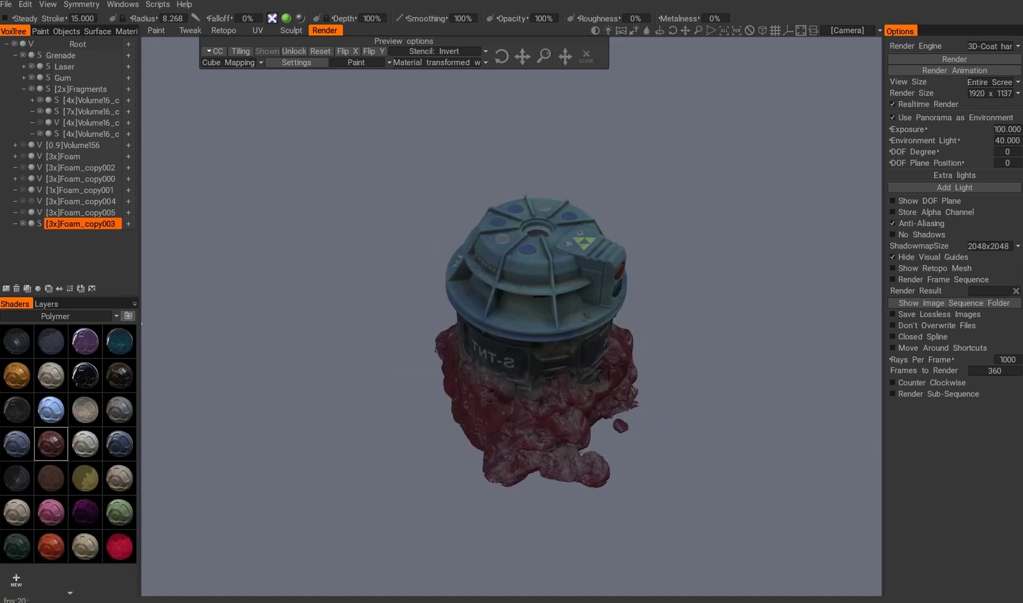
Compare further environment panoramas on the reddish foam and apply one from farther down the list.
{"action": "left_click", "coordinate": [619, 32]}
{"action": "left_click", "coordinate": [616, 195]}
{"action": "scroll", "coordinate": [616, 195], "scroll_direction": "down", "scroll_amount": 2}
{"action": "left_click", "coordinate": [631, 205]}
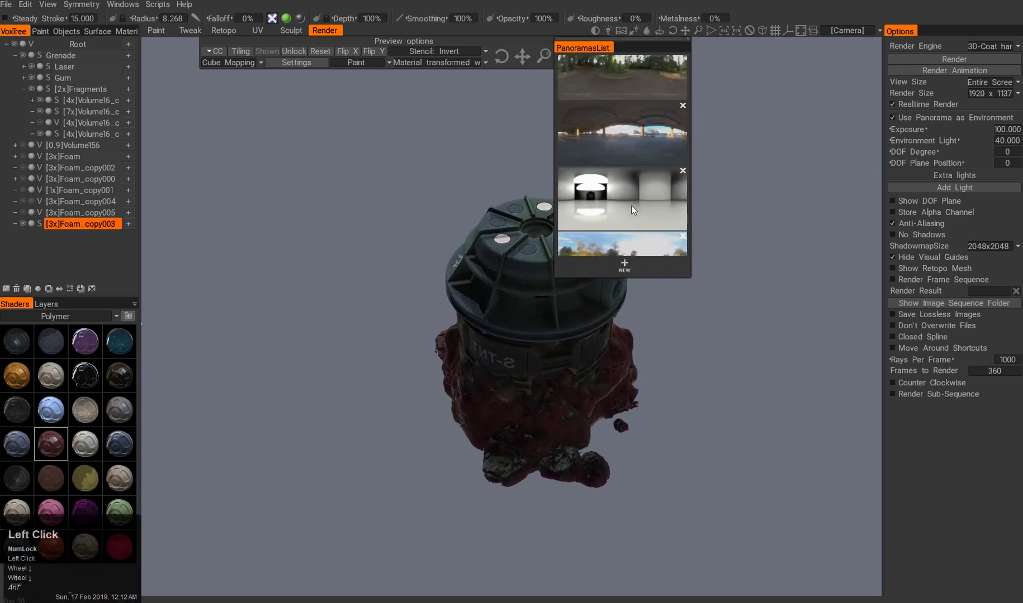
{"action": "scroll", "coordinate": [635, 210], "scroll_direction": "down", "scroll_amount": 2}
{"action": "left_click", "coordinate": [640, 217]}
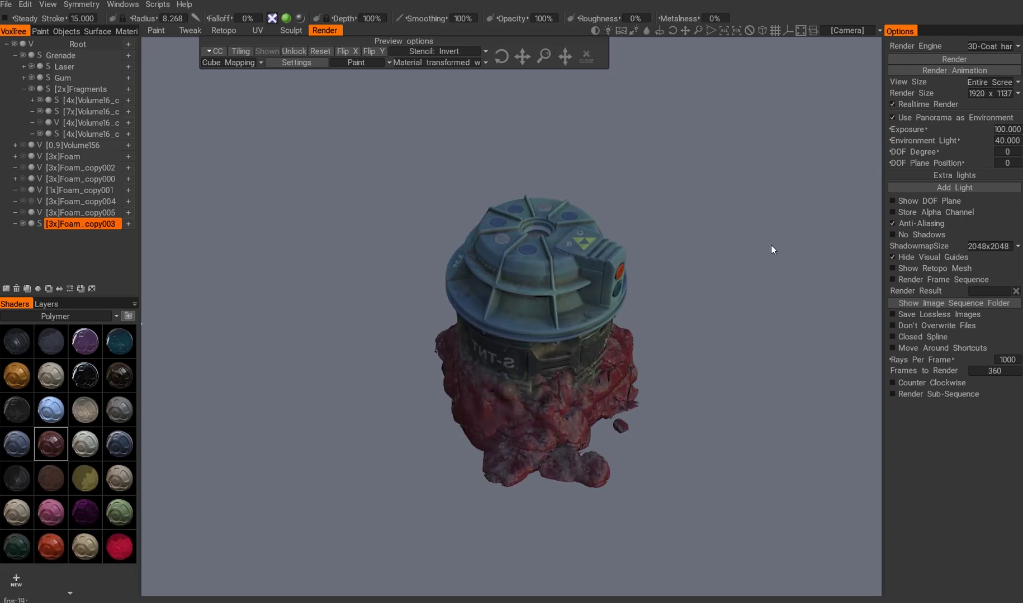
Try environment light values of 100 and 200 with exposure at 40, and restore environment light 40 and exposure 100.
{"action": "left_click", "coordinate": [1006, 141]}
{"action": "type", "text": "100"}
{"action": "key", "text": "Return"}
{"action": "type", "text": "200"}
{"action": "key", "text": "Return"}
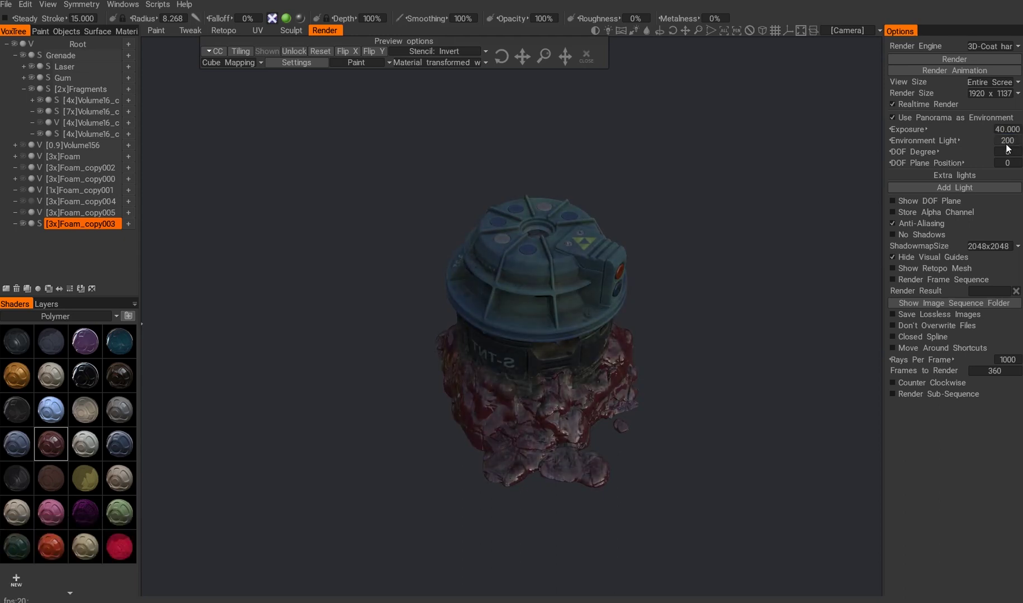
{"action": "type", "text": "40"}
{"action": "key", "text": "Return"}
{"action": "left_click", "coordinate": [1008, 129]}
{"action": "type", "text": "100"}
{"action": "key", "text": "Return"}
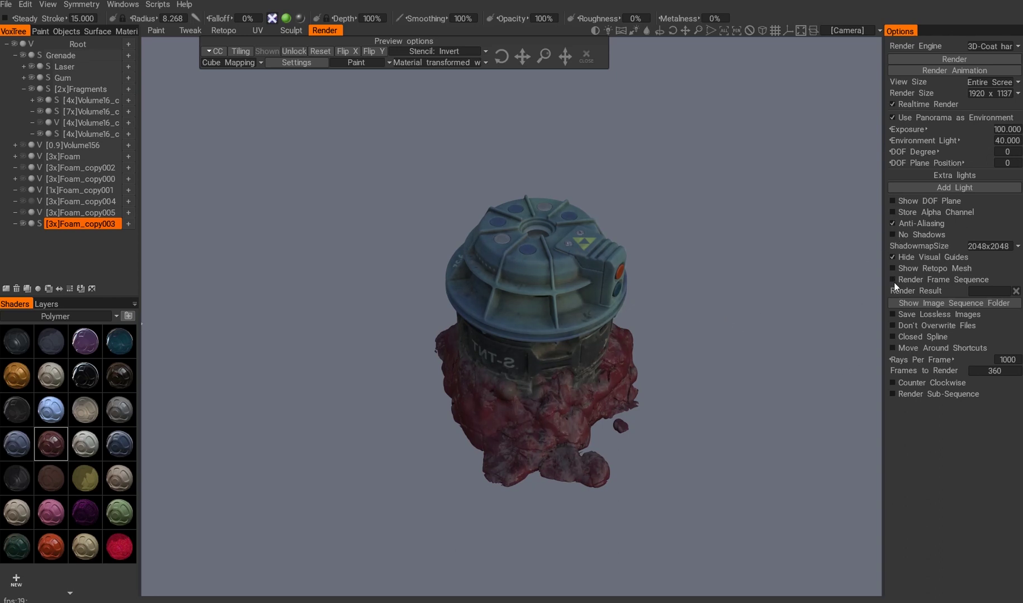
Set the shadow map size to 4096x4096 and capture the rendered grenade with the Snipping Tool.
{"action": "left_click", "coordinate": [1006, 247]}
{"action": "left_click", "coordinate": [962, 282]}
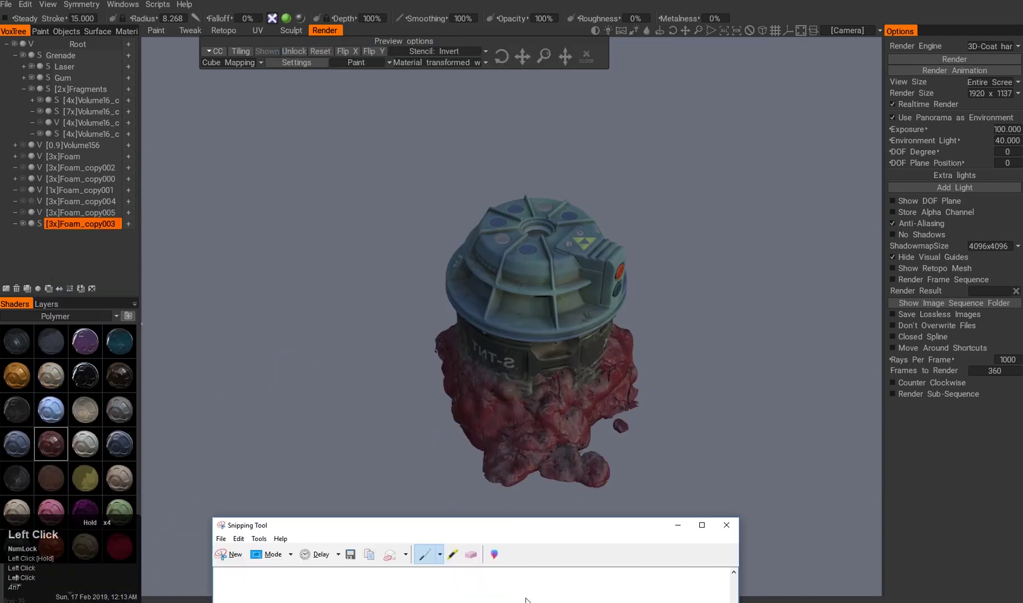
{"action": "left_click_drag", "start_coordinate": [370, 140], "coordinate": [713, 528]}
{"action": "key", "text": "ctrl+v"}
{"action": "left_click", "coordinate": [641, 342]}
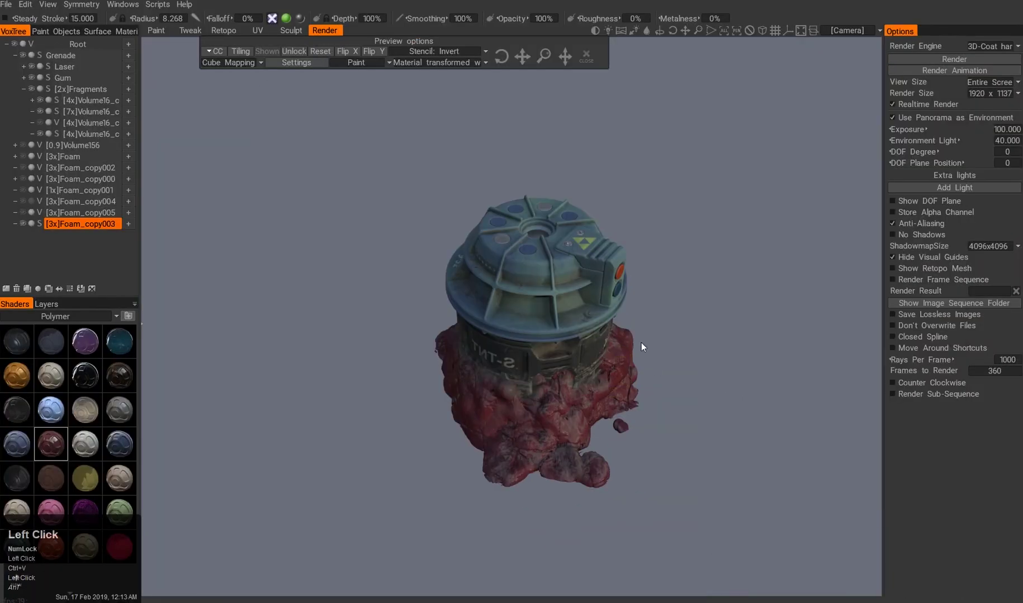
Back in the Sculpt room, try several Polymer shaders on the foam and preview the glossy dark brown one in the Render room.
{"action": "left_click", "coordinate": [291, 31]}
{"action": "left_click_drag", "start_coordinate": [555, 381], "coordinate": [448, 363], "text": "alt"}
{"action": "right_click_drag", "start_coordinate": [447, 362], "coordinate": [439, 411], "text": "alt"}
{"action": "mouse_move", "coordinate": [439, 411]}
{"action": "left_mouse_down", "text": "alt"}
{"action": "mouse_move", "coordinate": [644, 370]}
{"action": "mouse_move", "coordinate": [615, 336]}
{"action": "mouse_move", "coordinate": [592, 252]}
{"action": "left_mouse_up", "text": "alt"}
{"action": "left_click", "coordinate": [932, 414]}
{"action": "left_click_drag", "start_coordinate": [548, 361], "coordinate": [592, 385], "text": "alt"}
{"action": "left_click", "coordinate": [896, 414]}
{"action": "left_click", "coordinate": [896, 377]}
{"action": "left_click", "coordinate": [1004, 378]}
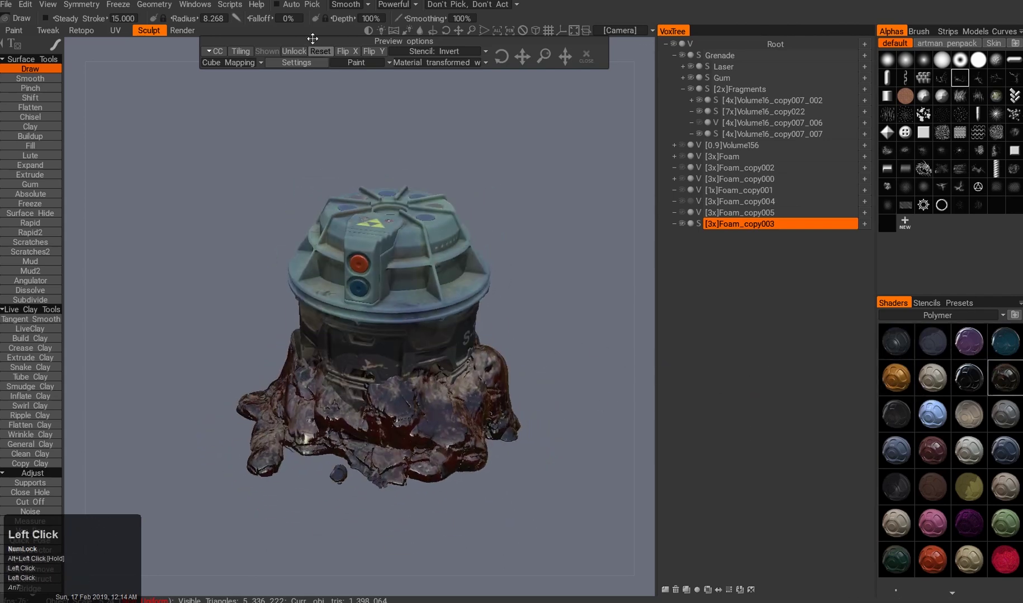
{"action": "left_click", "coordinate": [186, 30]}
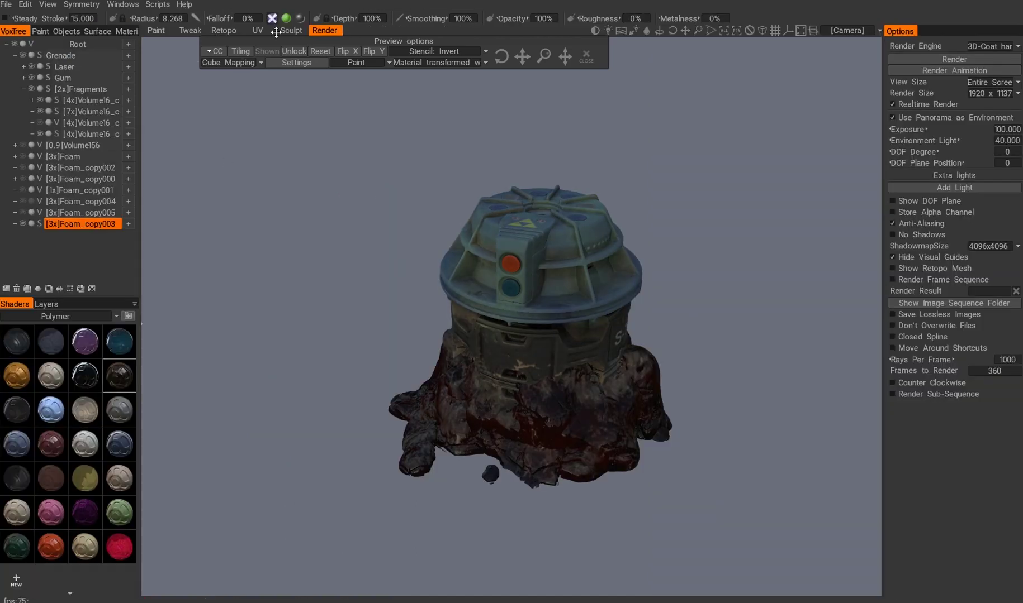
Return to the Sculpt room and compare grey, cream, orange and black Polymer shaders on the foam.
{"action": "left_click", "coordinate": [290, 30]}
{"action": "mouse_move", "coordinate": [459, 403]}
{"action": "left_mouse_down", "text": "alt"}
{"action": "mouse_move", "coordinate": [480, 422]}
{"action": "mouse_move", "coordinate": [360, 392]}
{"action": "left_mouse_up", "text": "alt"}
{"action": "left_click", "coordinate": [1005, 414]}
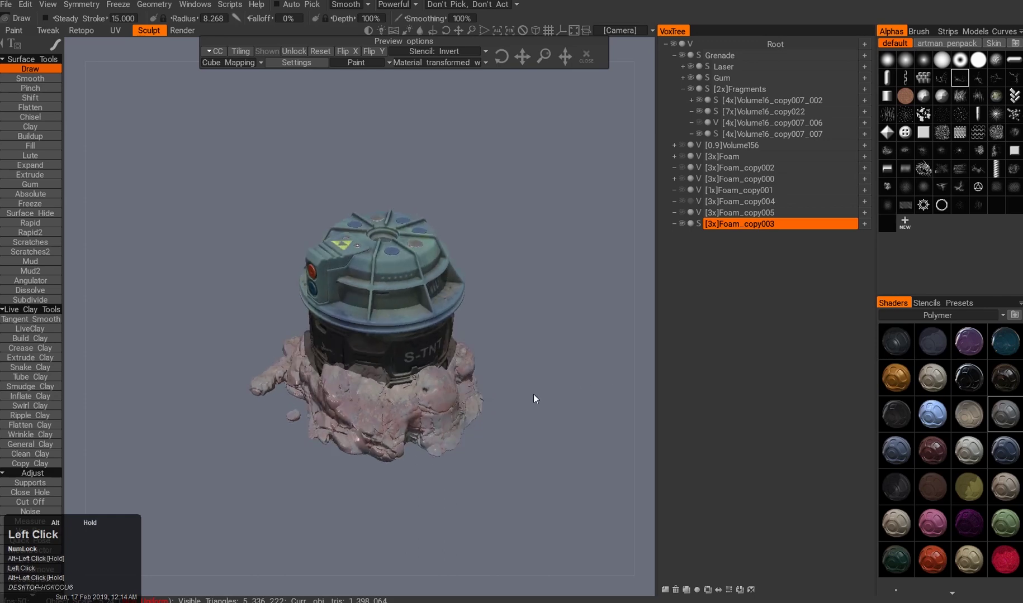
{"action": "left_click", "coordinate": [970, 452]}
{"action": "mouse_move", "coordinate": [492, 363]}
{"action": "left_mouse_down", "text": "alt"}
{"action": "mouse_move", "coordinate": [528, 380]}
{"action": "mouse_move", "coordinate": [503, 403]}
{"action": "left_mouse_up", "text": "alt"}
{"action": "left_click", "coordinate": [932, 559]}
{"action": "scroll", "coordinate": [937, 315], "scroll_direction": "down", "scroll_amount": 3}
{"action": "left_click", "coordinate": [969, 378]}
{"action": "mouse_move", "coordinate": [336, 344]}
{"action": "left_mouse_down", "text": "alt"}
{"action": "mouse_move", "coordinate": [553, 402]}
{"action": "mouse_move", "coordinate": [520, 358]}
{"action": "mouse_move", "coordinate": [559, 303]}
{"action": "left_mouse_up", "text": "alt"}
Switch the shader library to Metal, try metallic shaders on the foam and preview the bronze one in the Render room.
{"action": "left_click", "coordinate": [935, 345]}
{"action": "left_click", "coordinate": [937, 316]}
{"action": "left_click", "coordinate": [916, 335]}
{"action": "left_click", "coordinate": [895, 377]}
{"action": "left_click_drag", "start_coordinate": [701, 404], "coordinate": [827, 344], "text": "alt"}
{"action": "left_click", "coordinate": [932, 341]}
{"action": "left_click_drag", "start_coordinate": [932, 341], "coordinate": [184, 33], "text": "alt"}
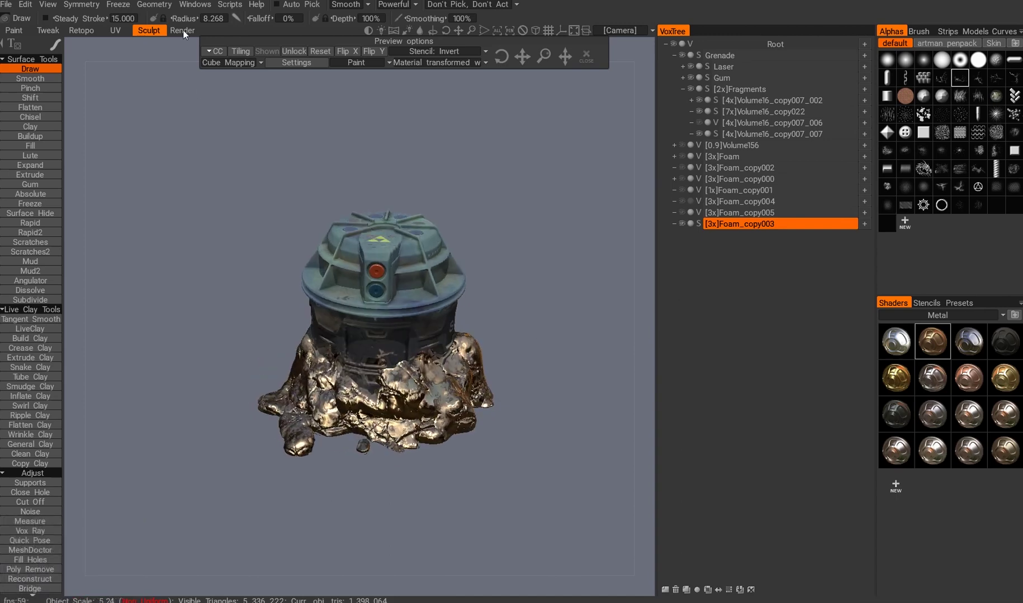
{"action": "left_click", "coordinate": [182, 31]}
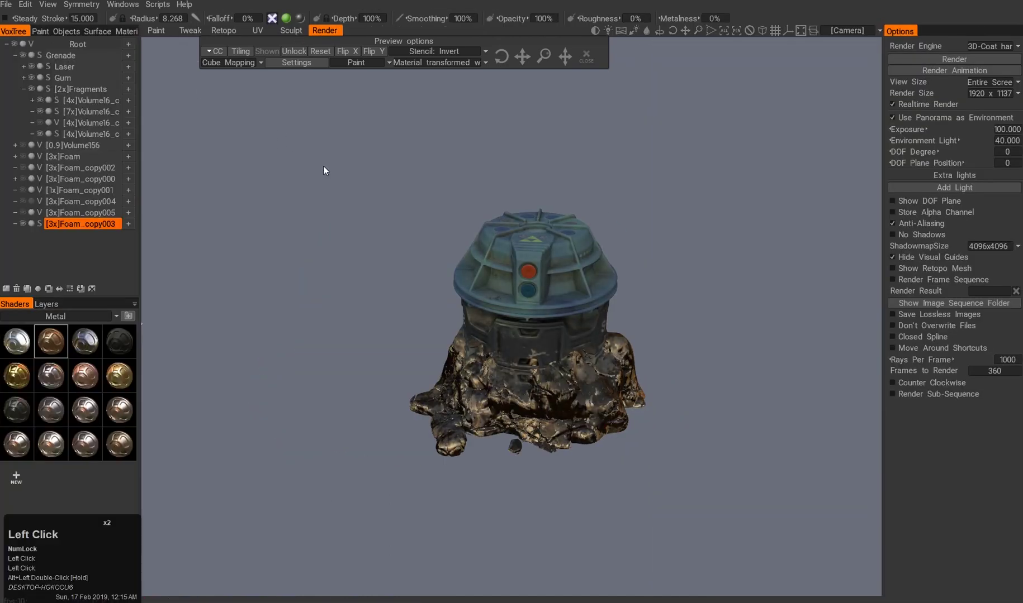
Return to the Sculpt room, apply the slate-blue Polymer shader to the foam and preview it in the Render room.
{"action": "left_click", "coordinate": [290, 30]}
{"action": "key", "text": "a"}
{"action": "mouse_move", "coordinate": [444, 347]}
{"action": "left_mouse_down", "text": "alt"}
{"action": "mouse_move", "coordinate": [443, 401]}
{"action": "mouse_move", "coordinate": [499, 410]}
{"action": "left_mouse_up", "text": "alt"}
{"action": "left_click", "coordinate": [989, 340]}
{"action": "left_click", "coordinate": [895, 451]}
{"action": "left_click", "coordinate": [932, 451]}
{"action": "left_click", "coordinate": [944, 481]}
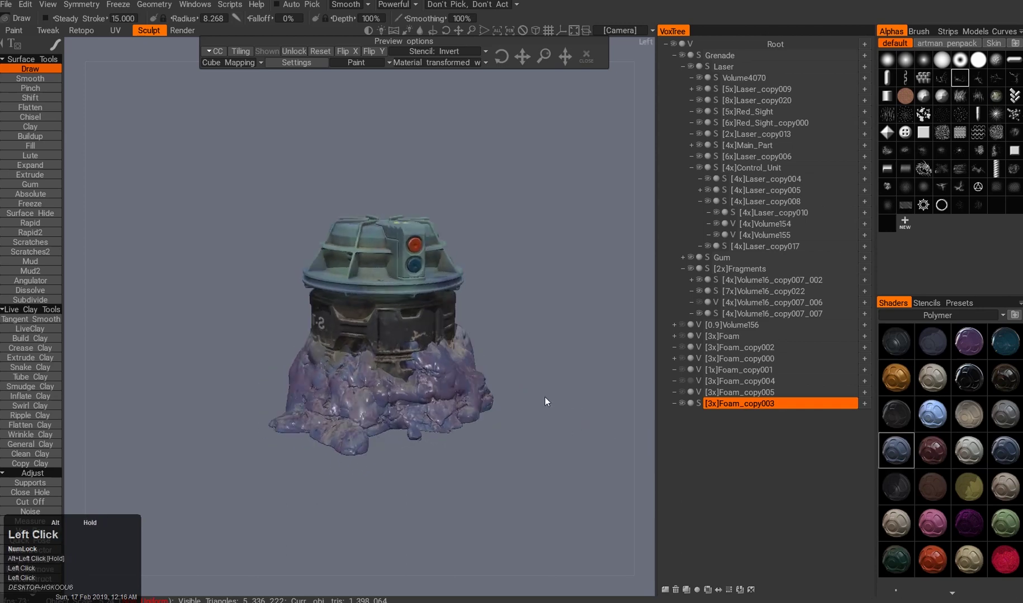
{"action": "left_click", "coordinate": [174, 30]}
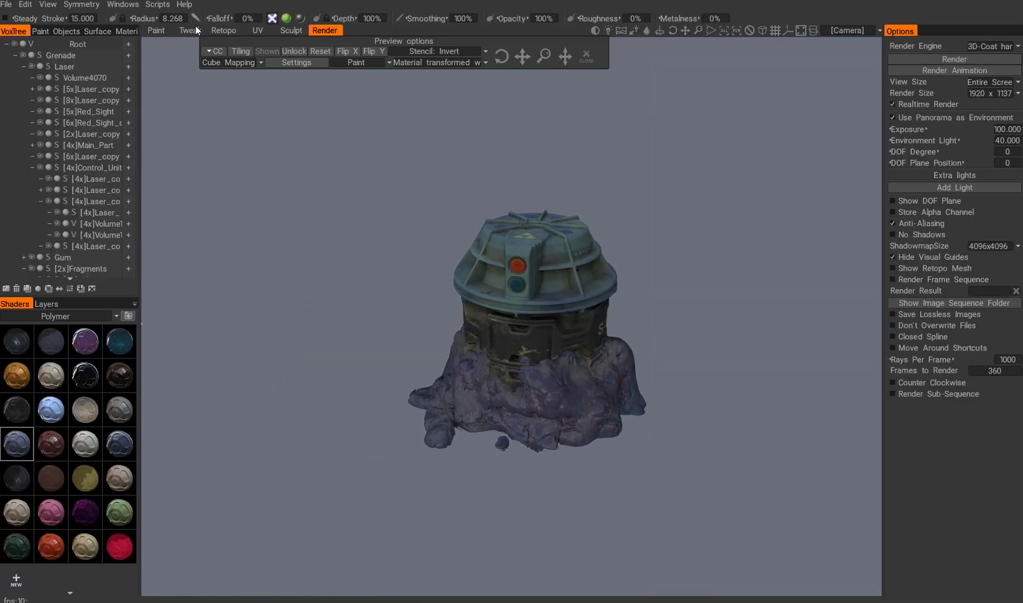
Return to the Sculpt room, select the grenade's main part and try the amber, pink and orange-red Polymer shaders on it.
{"action": "left_click", "coordinate": [293, 29]}
{"action": "key", "text": "a"}
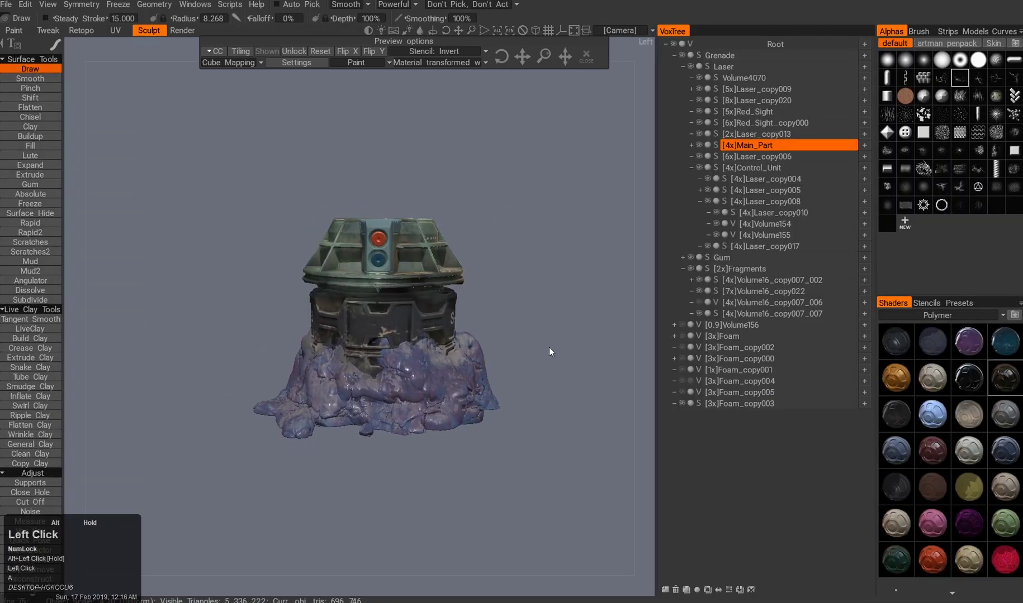
{"action": "left_click", "coordinate": [896, 378]}
{"action": "left_click_drag", "start_coordinate": [557, 398], "coordinate": [614, 391]}
{"action": "left_click", "coordinate": [932, 523]}
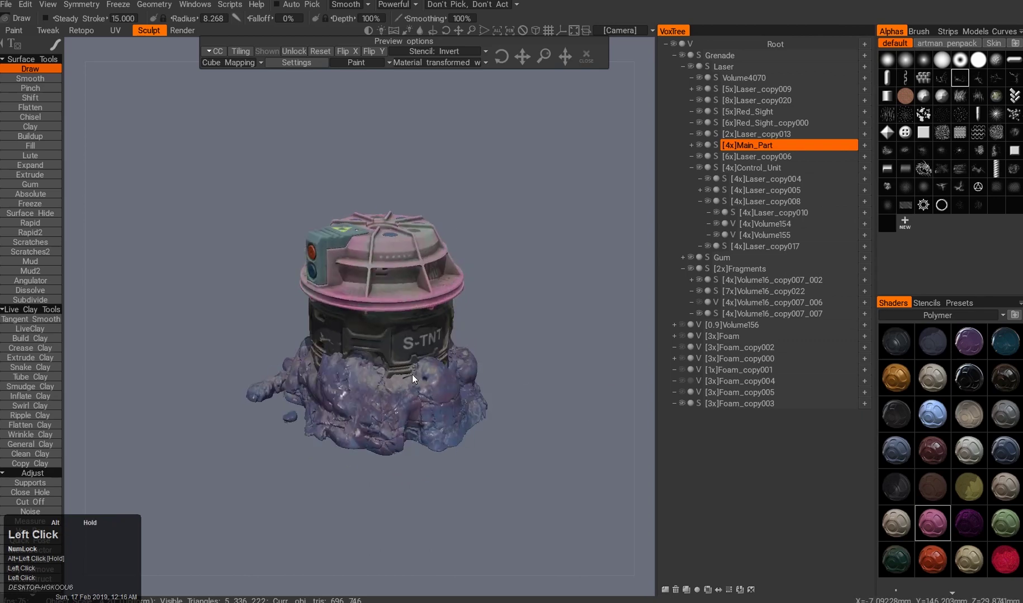
{"action": "left_click", "coordinate": [932, 559]}
{"action": "left_click_drag", "start_coordinate": [391, 386], "coordinate": [347, 391], "text": "alt"}
Compare cream, pink and dark blue Polymer shaders on the grenade's main part, apply the light blue one and preview it in the Render room.
{"action": "left_click", "coordinate": [968, 560]}
{"action": "left_click", "coordinate": [932, 523]}
{"action": "left_click", "coordinate": [1004, 451]}
{"action": "left_click", "coordinate": [923, 424]}
{"action": "left_click_drag", "start_coordinate": [312, 145], "coordinate": [214, 102], "text": "alt"}
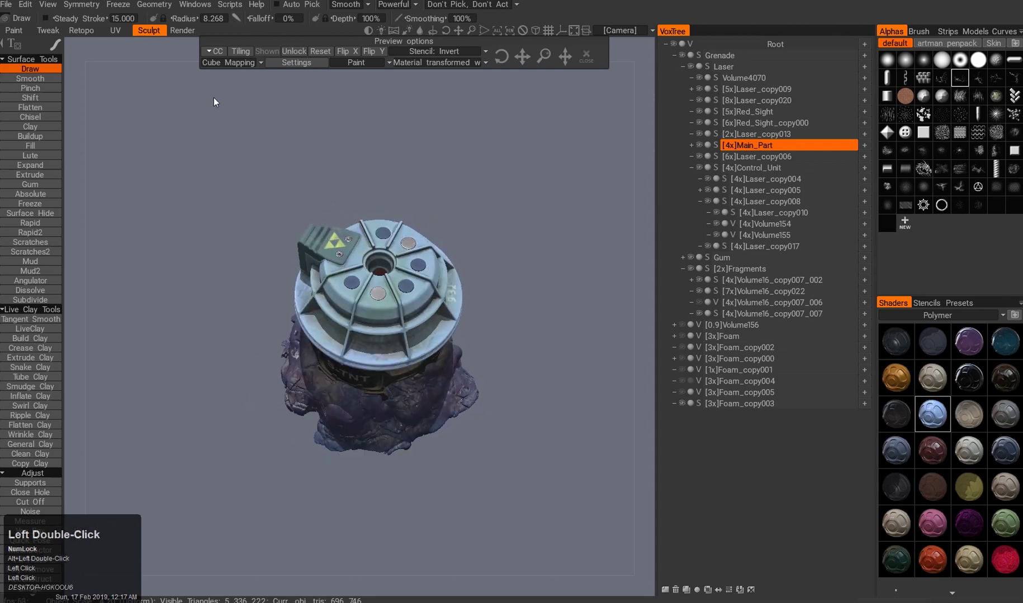
{"action": "key", "text": "ctrl+r"}
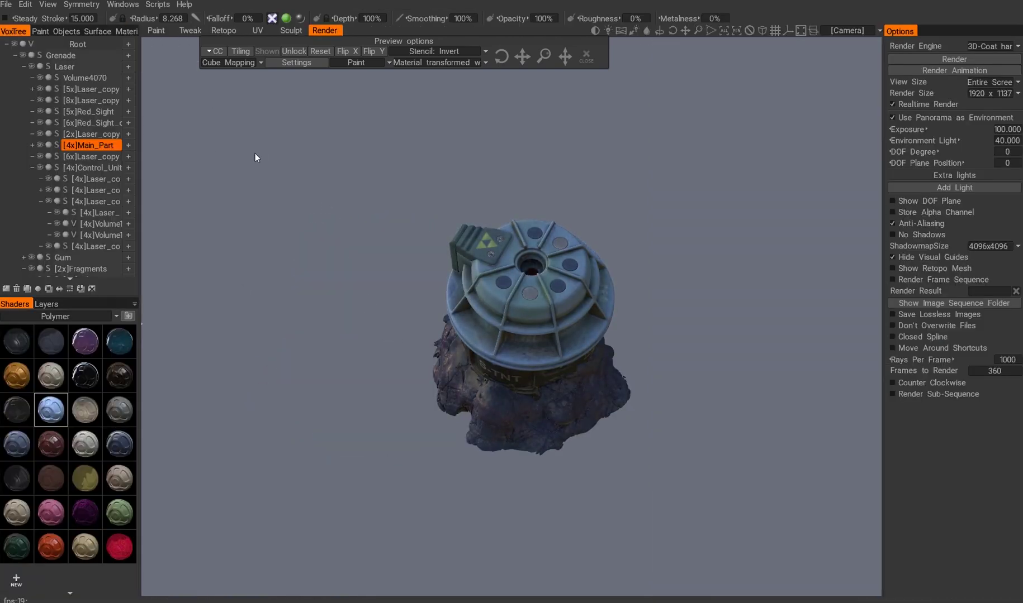
Return to the Sculpt room, select the round discs on the grenade's cap and recolor them with light blue Polymer.
{"action": "key", "text": "ctrl+r"}
{"action": "mouse_move", "coordinate": [371, 295]}
{"action": "left_mouse_down", "text": "alt"}
{"action": "mouse_move", "coordinate": [423, 263]}
{"action": "mouse_move", "coordinate": [502, 384]}
{"action": "mouse_move", "coordinate": [547, 366]}
{"action": "left_mouse_up", "text": "alt"}
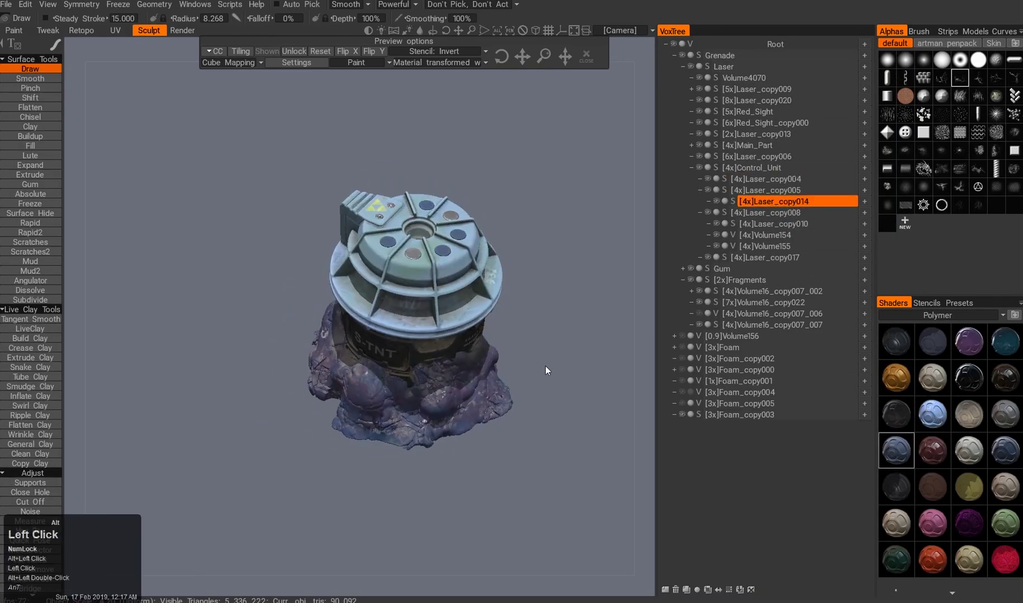
{"action": "left_click", "coordinate": [966, 488]}
Apply the dark red Polymer shader to the foam and preview it in the Render room.
{"action": "left_click_drag", "start_coordinate": [615, 398], "coordinate": [292, 226], "text": "alt"}
{"action": "left_click", "coordinate": [547, 400]}
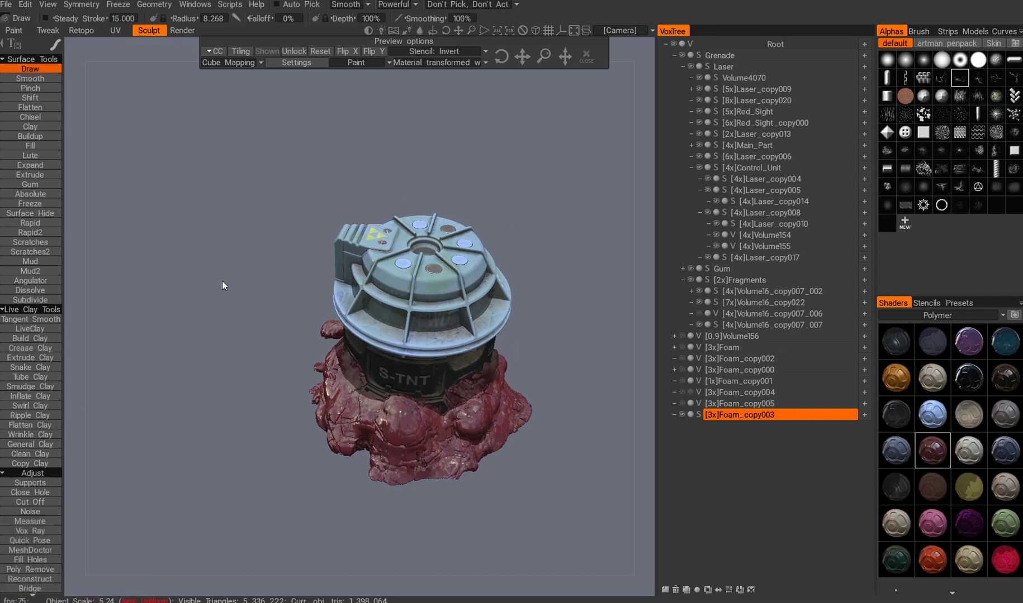
{"action": "key", "text": "ctrl+r"}
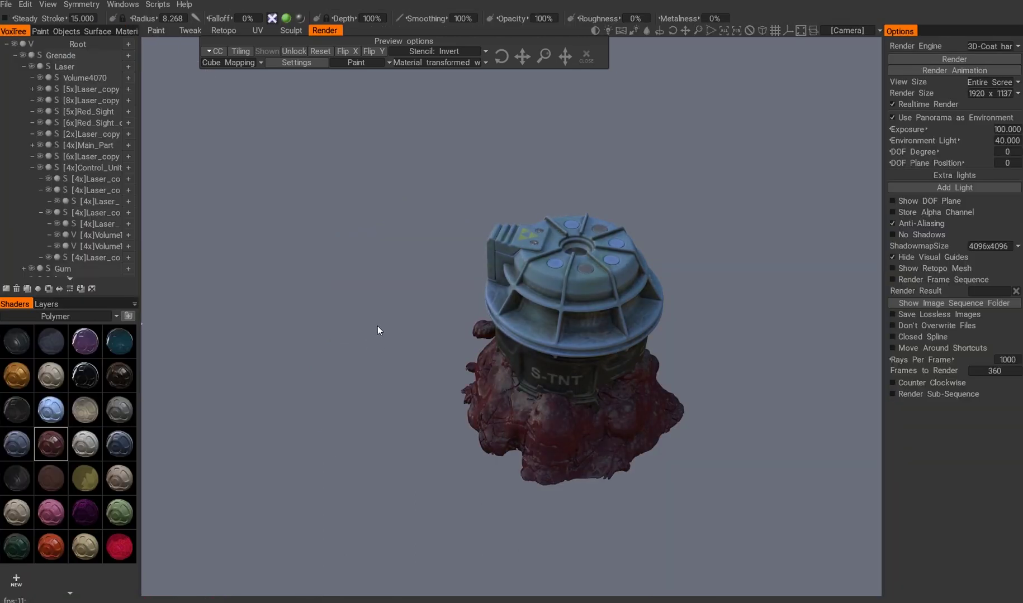
Return to the Sculpt room and examine the dark red foam and light blue grenade cap from several angles.
{"action": "key", "text": "ctrl+r"}
{"action": "right_click_drag", "start_coordinate": [496, 319], "coordinate": [480, 335]}
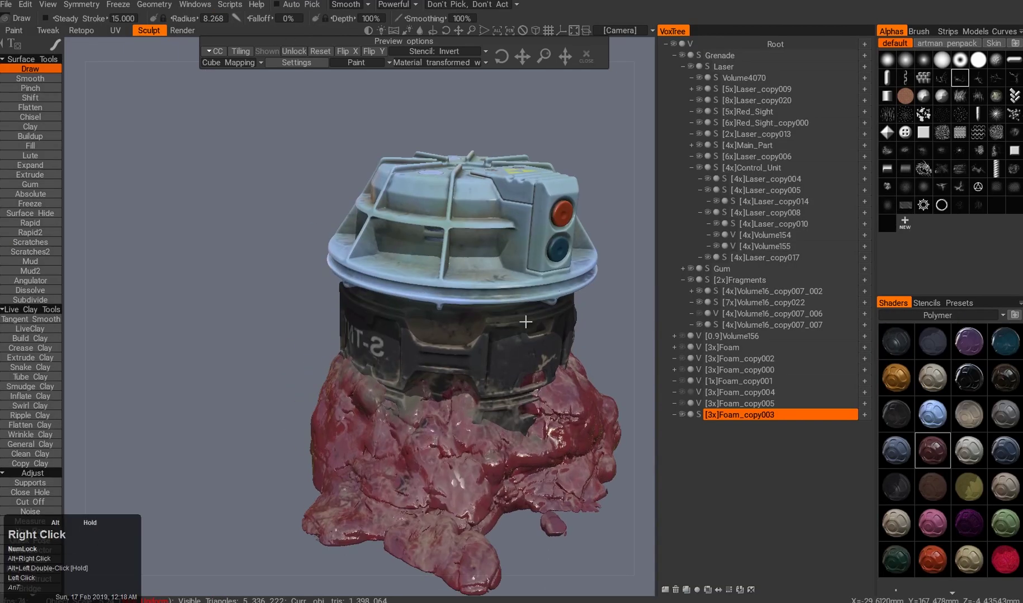
{"action": "middle_click_drag", "start_coordinate": [480, 335], "coordinate": [434, 309], "text": "alt"}
{"action": "left_click_drag", "start_coordinate": [434, 309], "coordinate": [481, 304], "text": "alt"}
{"action": "right_click_drag", "start_coordinate": [482, 304], "coordinate": [424, 329], "text": "alt"}
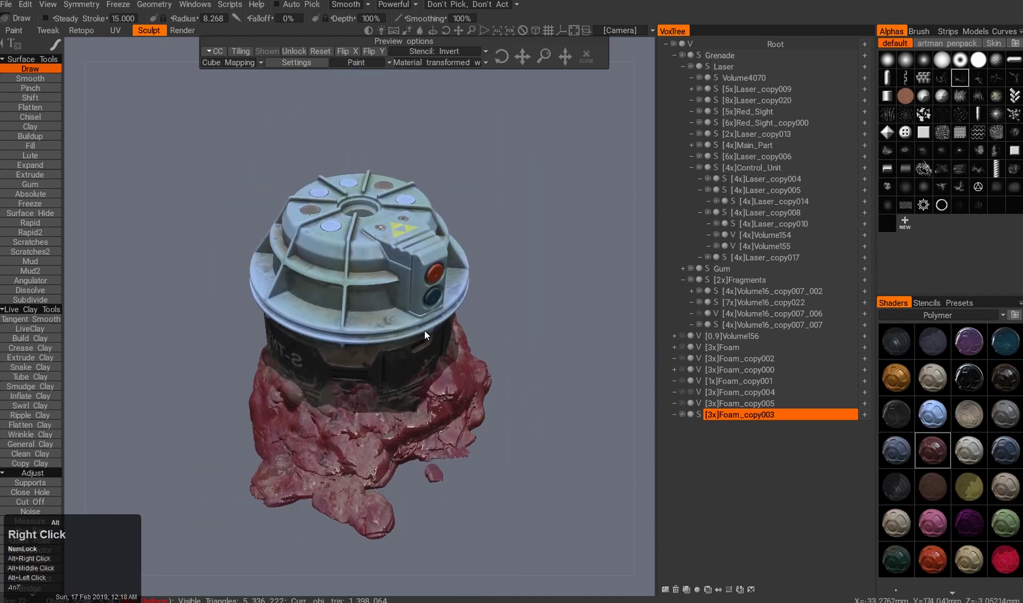